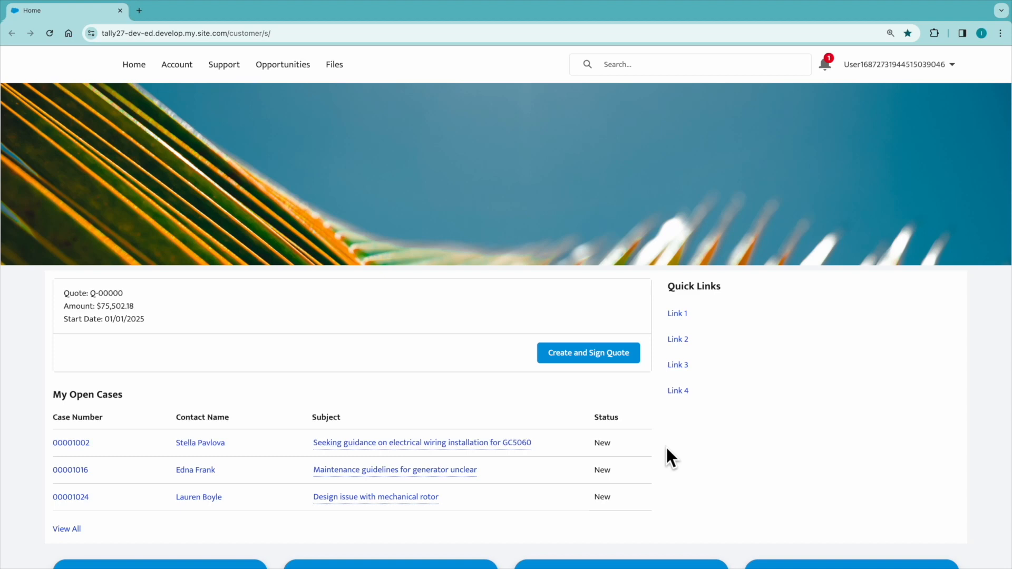
- Create quote Q-00000 from the customer portal, apply the signature in the DocuSign document and finish the signing session
left_click(625, 356)
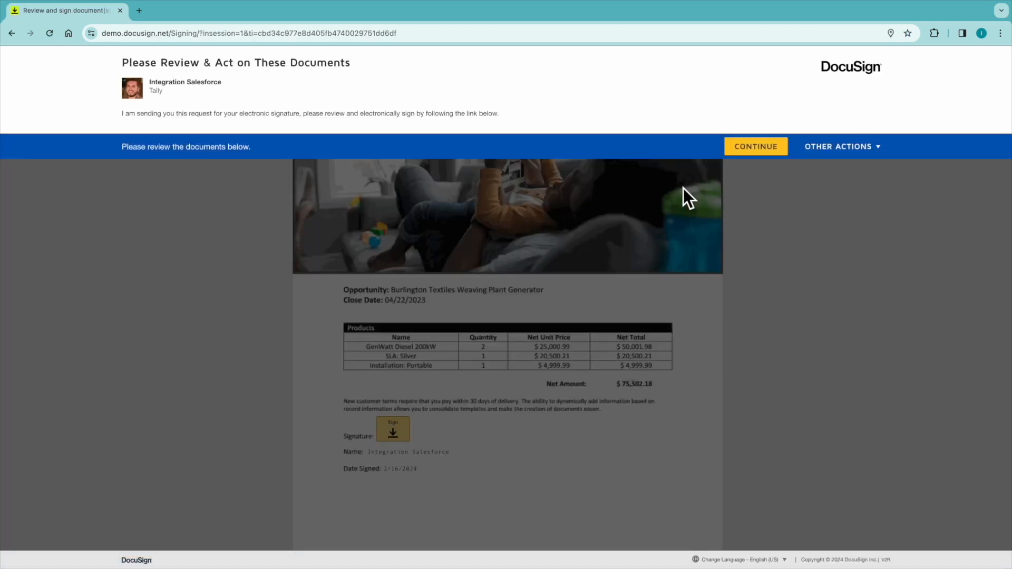
left_click(738, 148)
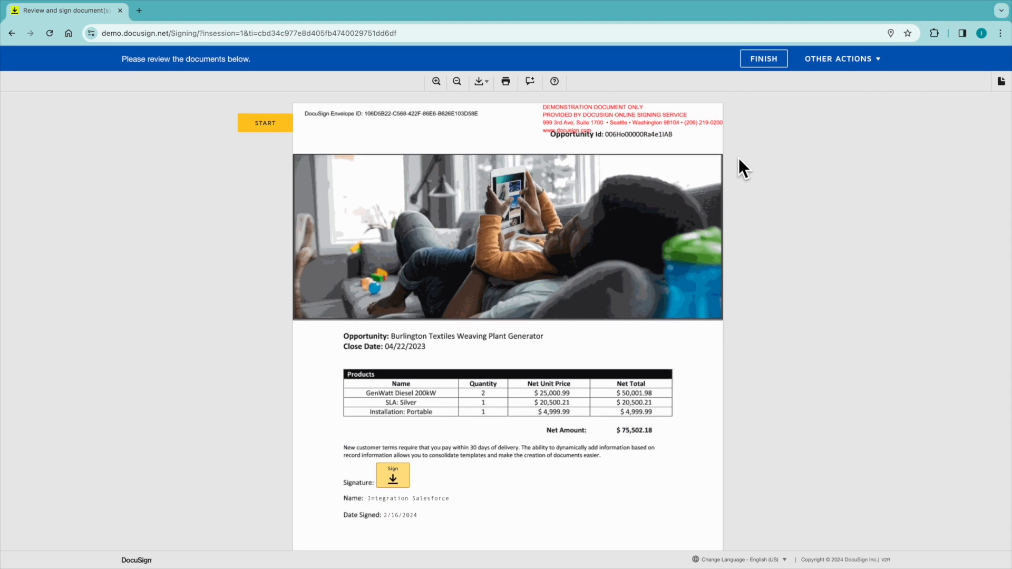
left_click(399, 478)
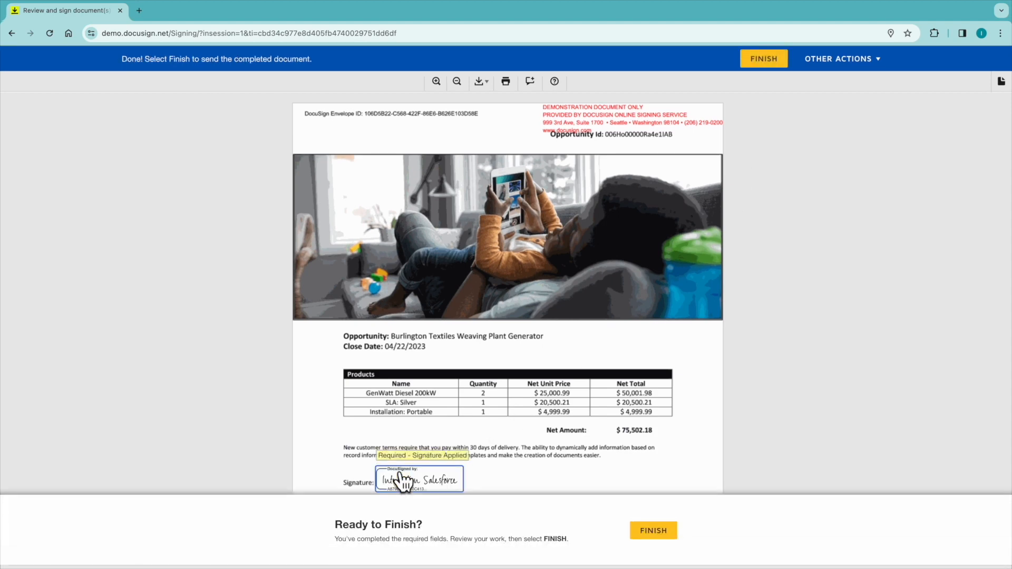
left_click(648, 534)
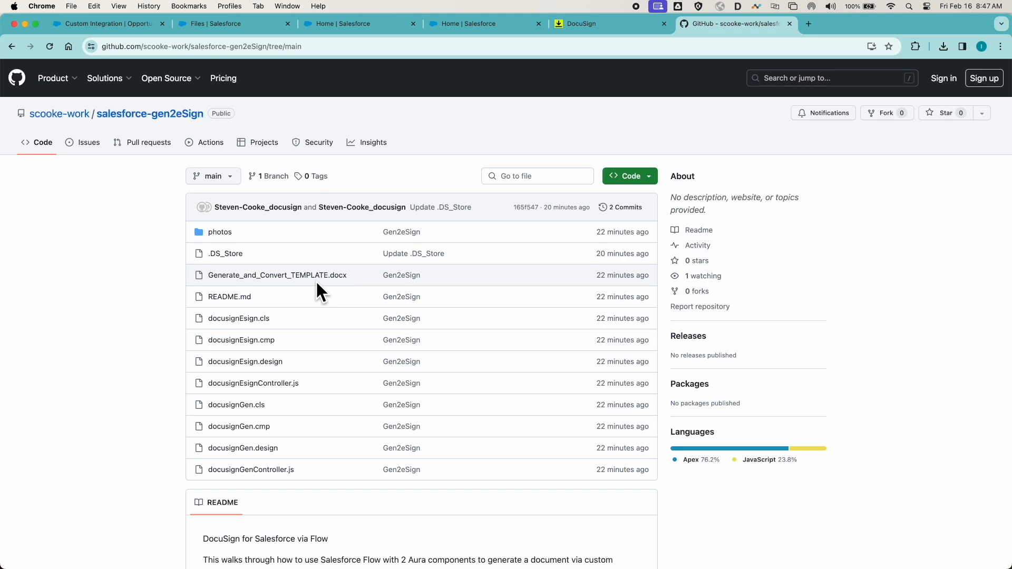
- Upload Generate_and_Convert_TEMPLATE.docx from Downloads to the DocuSign Gen Template library in Salesforce Files
scroll(317, 283, "down", 1)
left_click(211, 23)
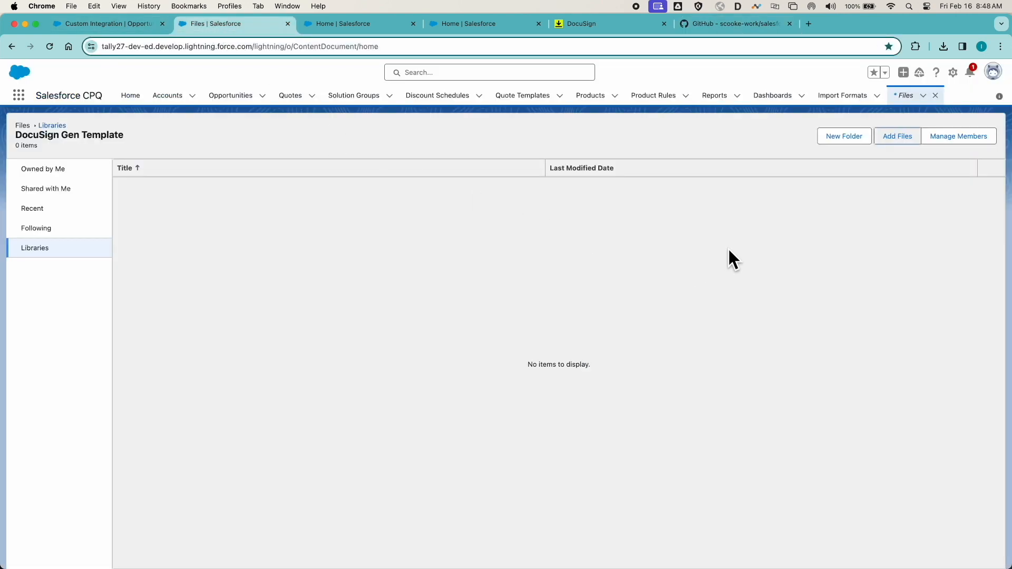
left_click(893, 138)
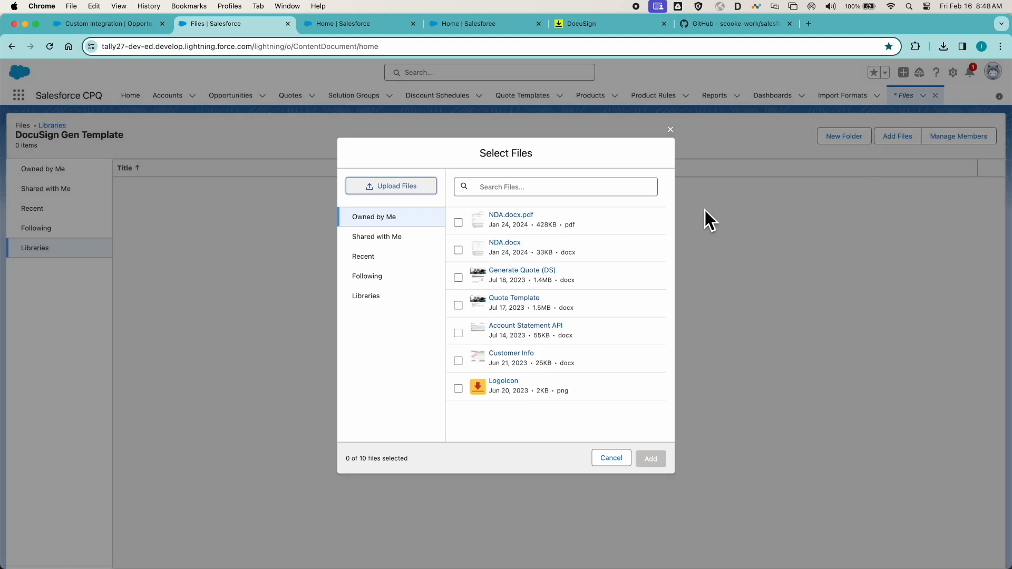
left_click(414, 188)
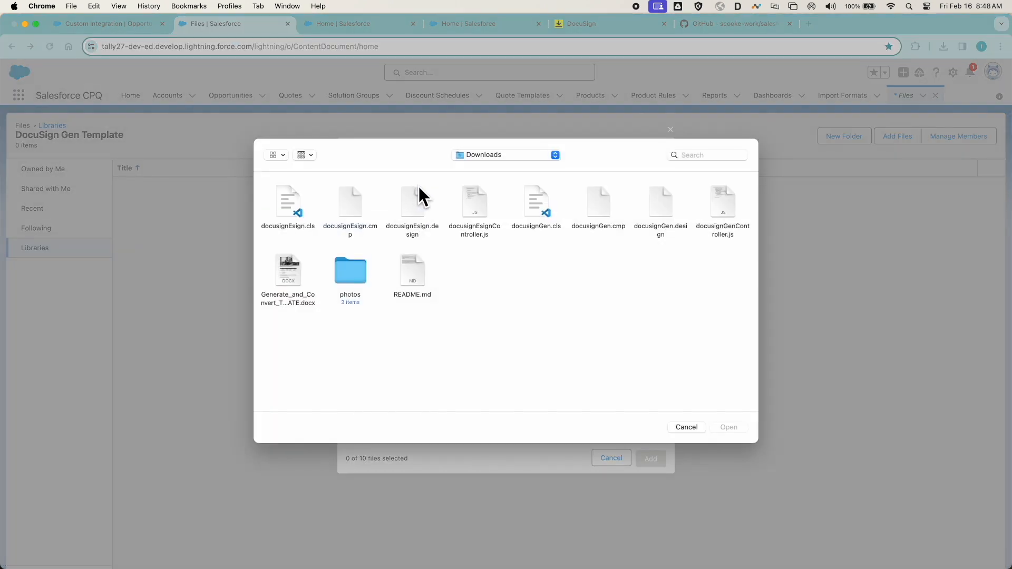
double_click(285, 270)
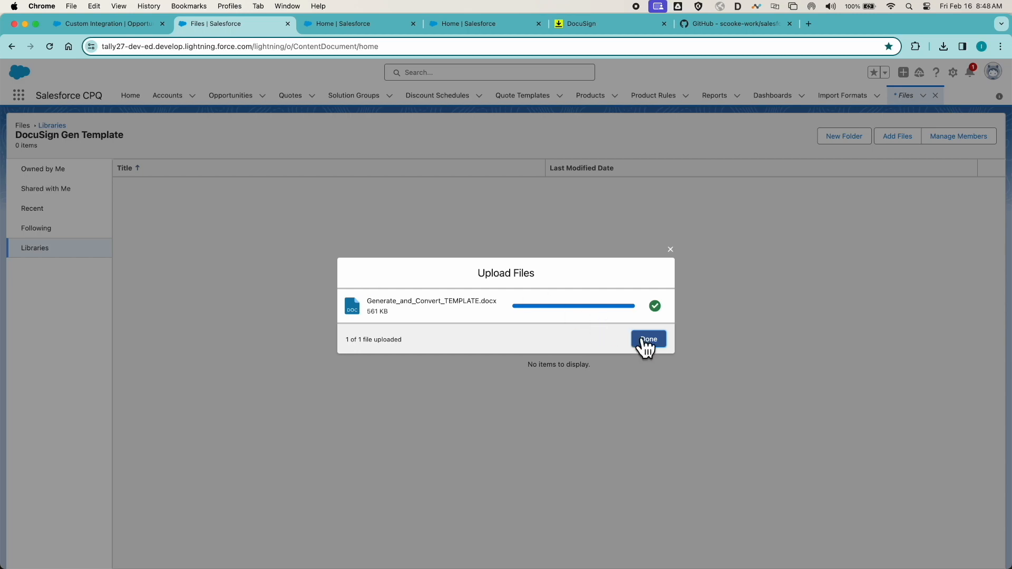
left_click(645, 341)
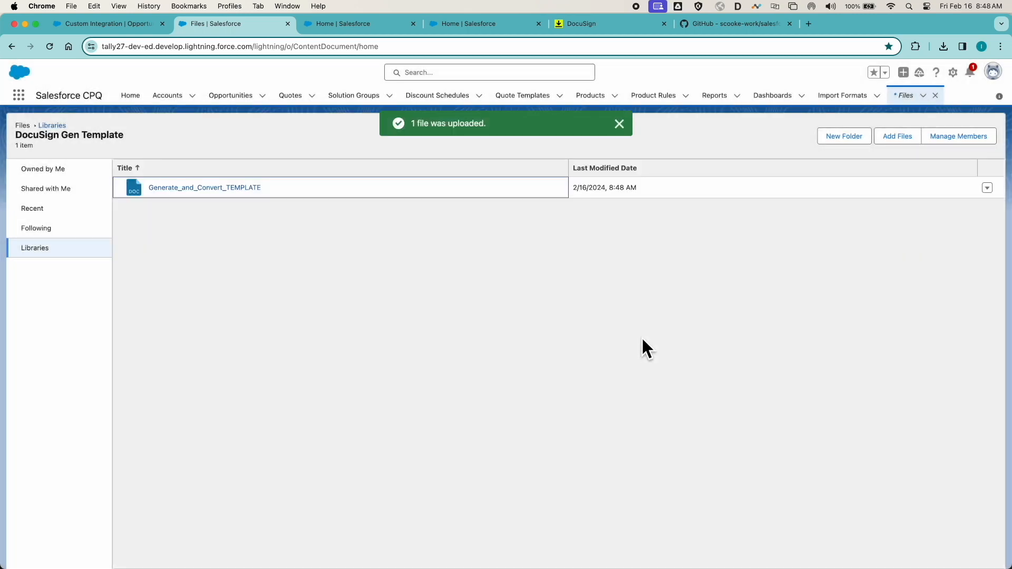
- Preview the uploaded Generate_and_Convert_TEMPLATE file and open its file details page
left_click(230, 189)
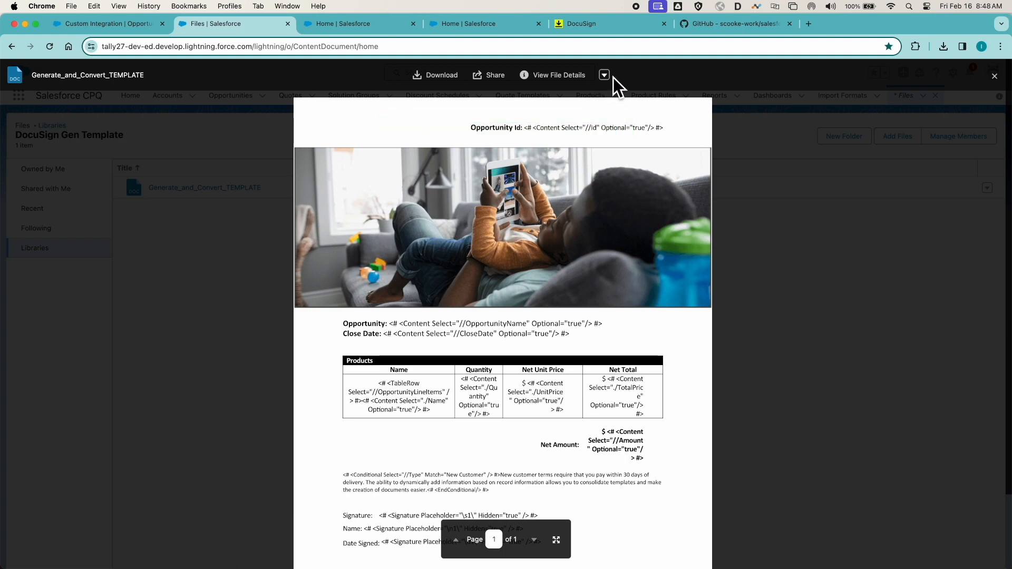
left_click(605, 75)
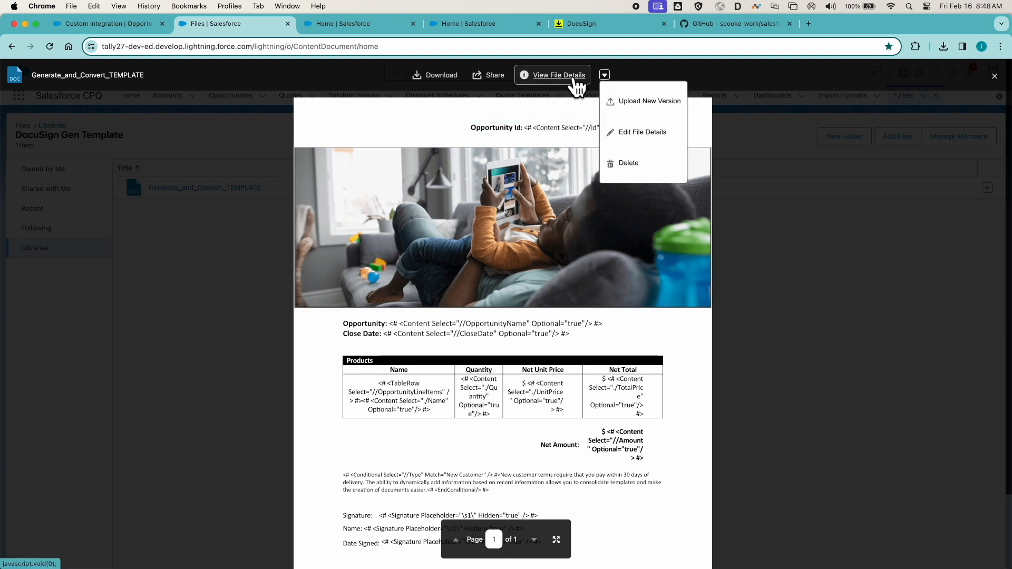
left_click(570, 75)
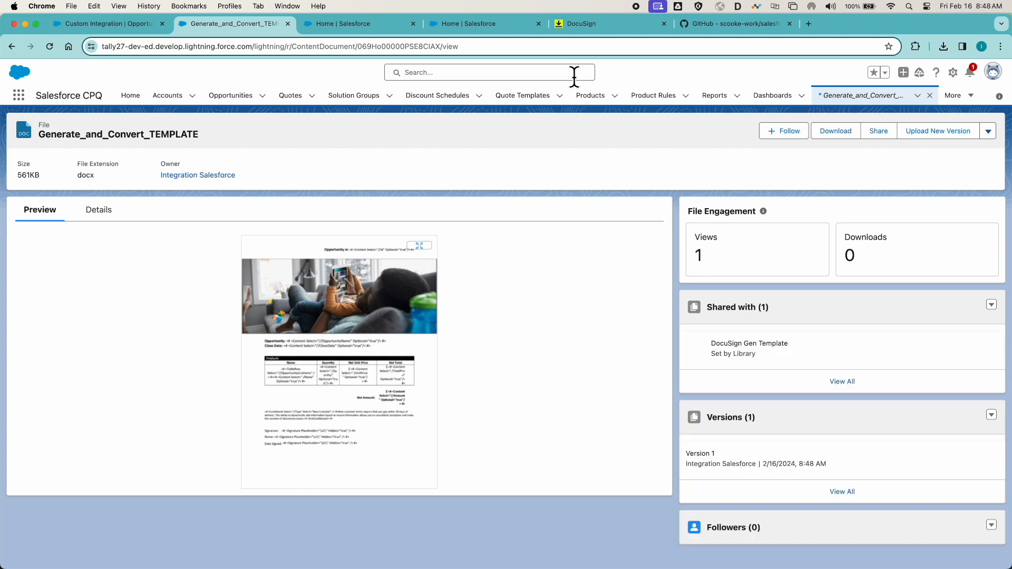
- Copy the full source code of docusignGen.cls from the salesforce-gen2eSign GitHub repository
left_click(733, 22)
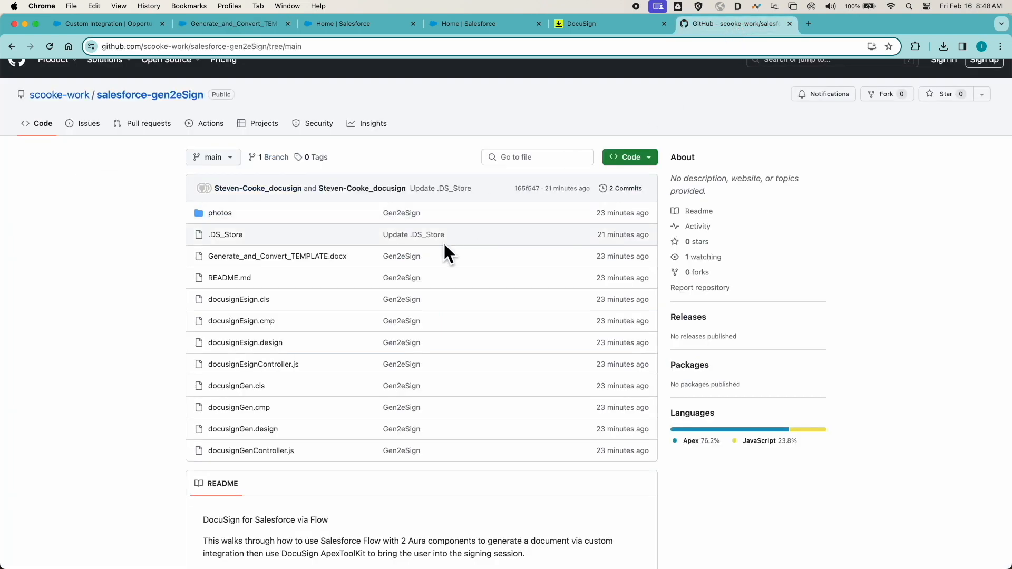
left_click(236, 387)
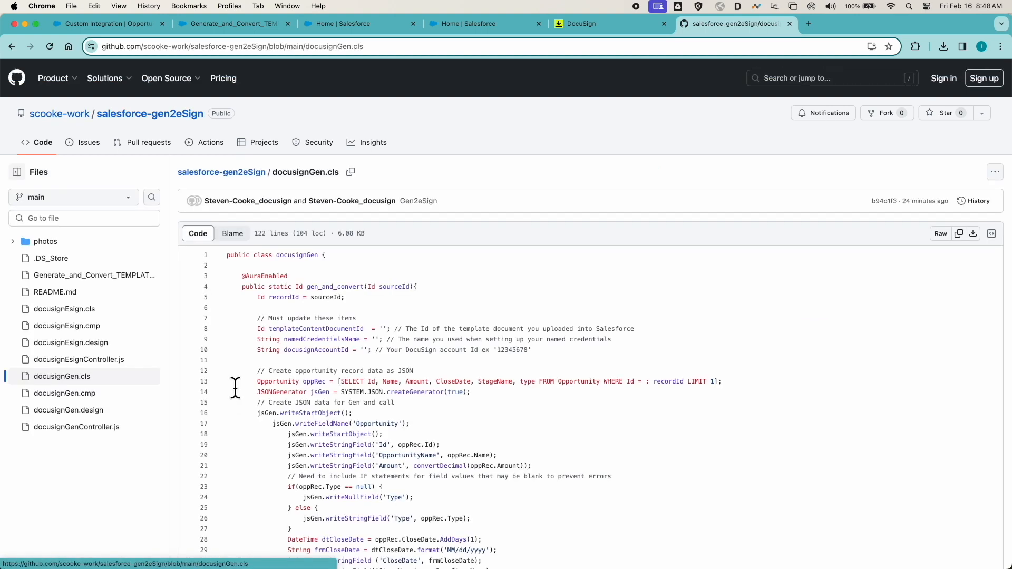
left_click(959, 235)
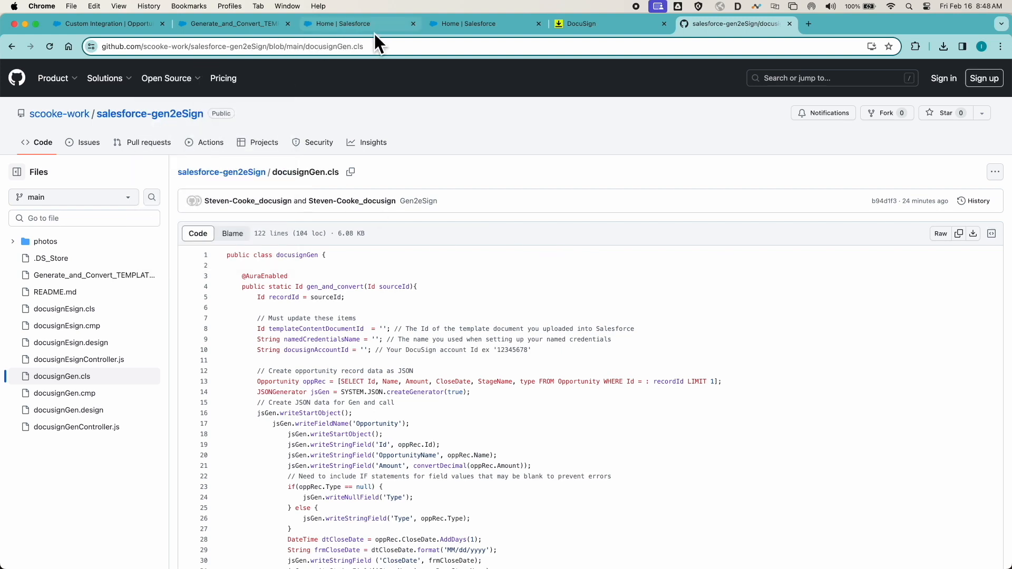
- Open the Developer Console from Salesforce Setup and create a new Apex class named docusignGen
left_click(327, 24)
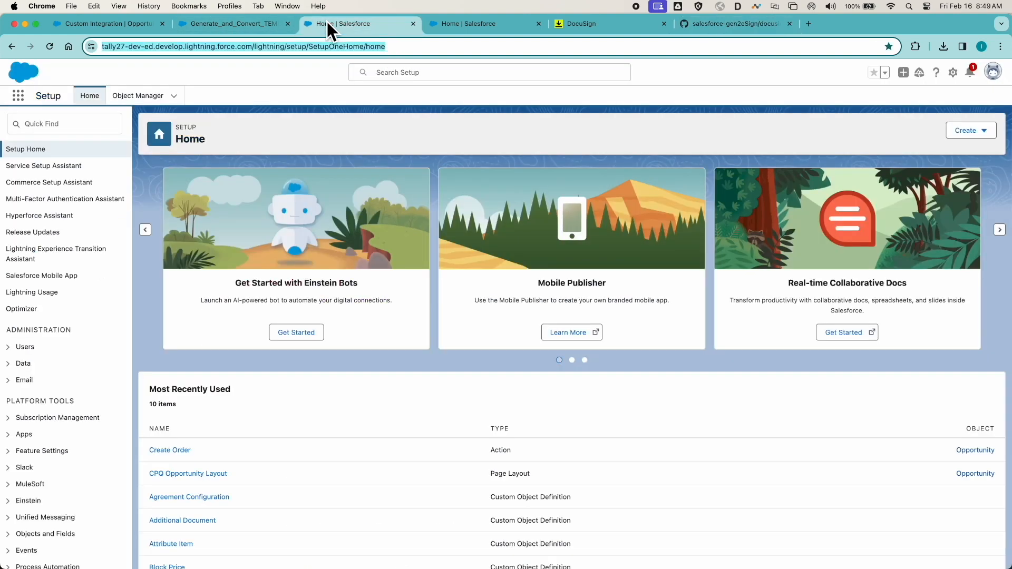
left_click(954, 72)
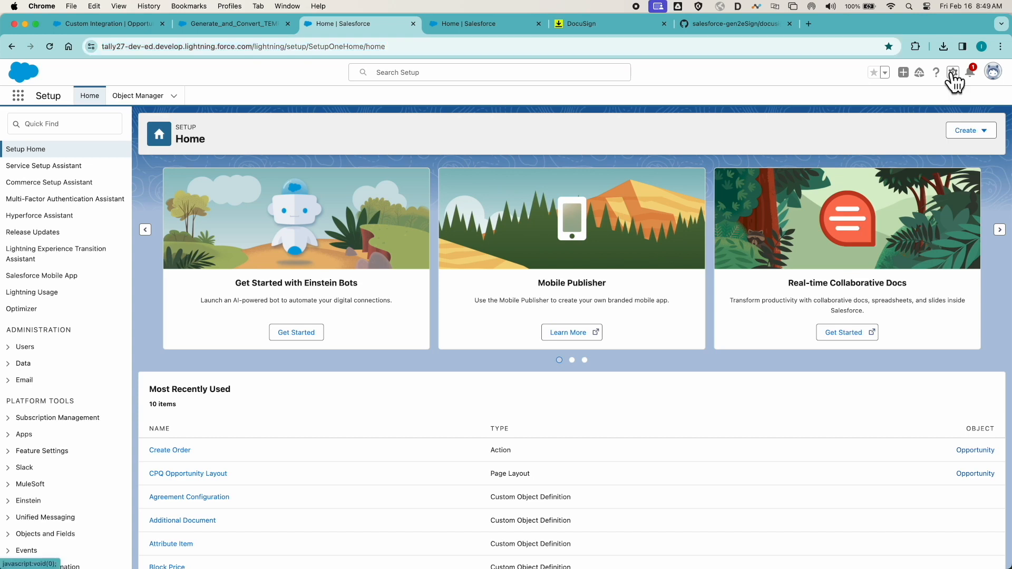
left_click(908, 152)
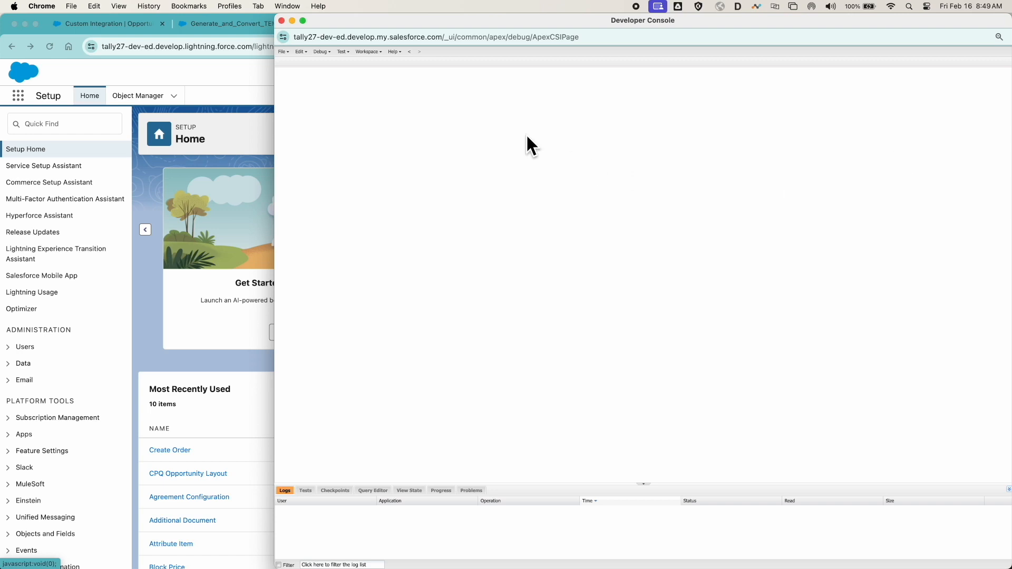
left_click(284, 51)
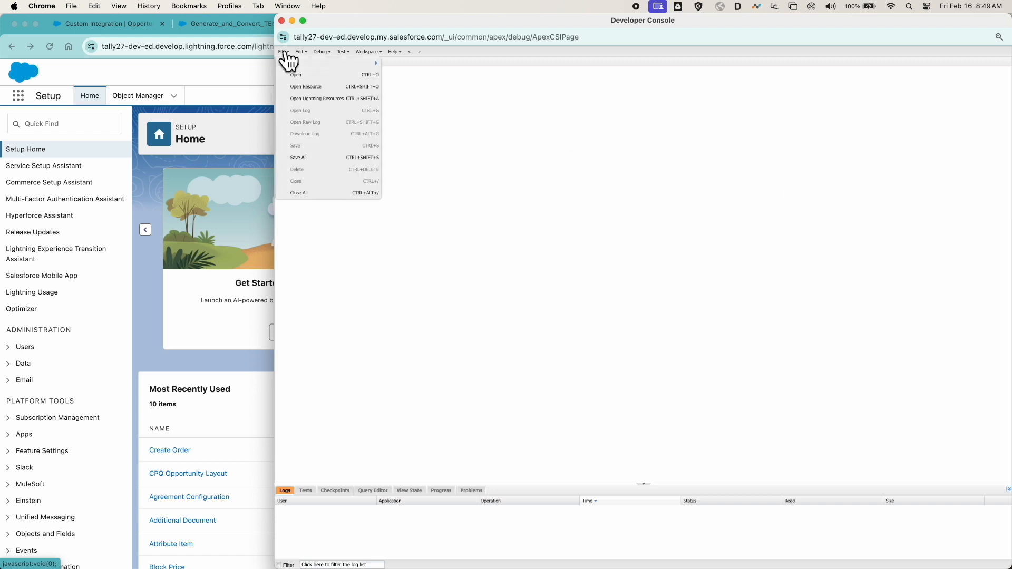
mouse_move(338, 64)
left_click(412, 65)
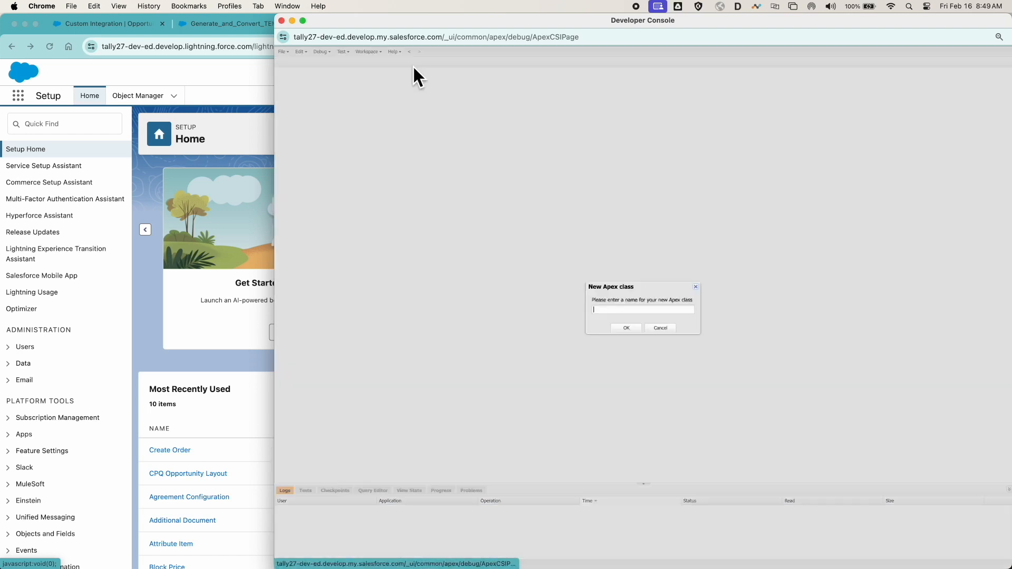
type("docusignGen")
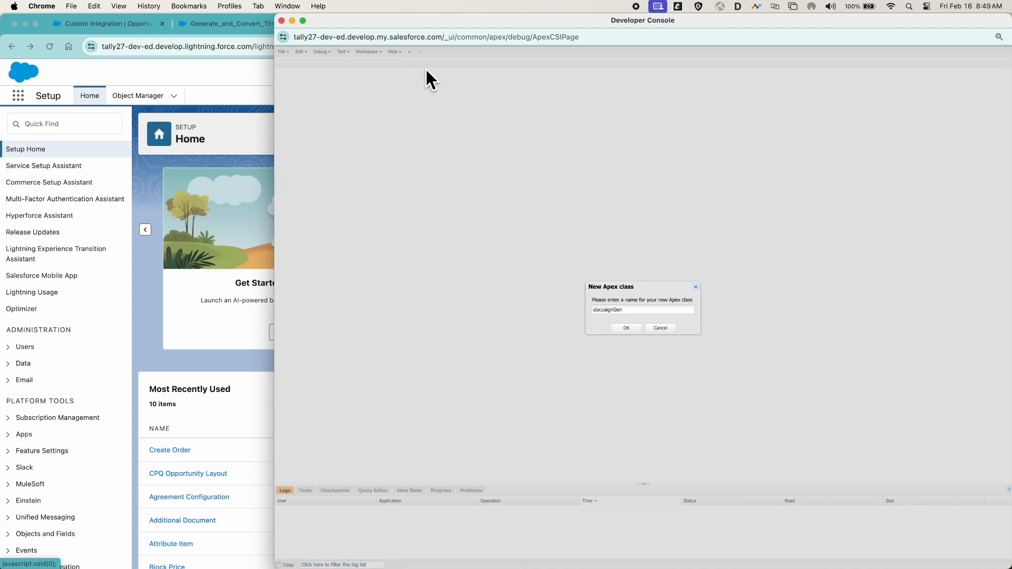
left_click(626, 328)
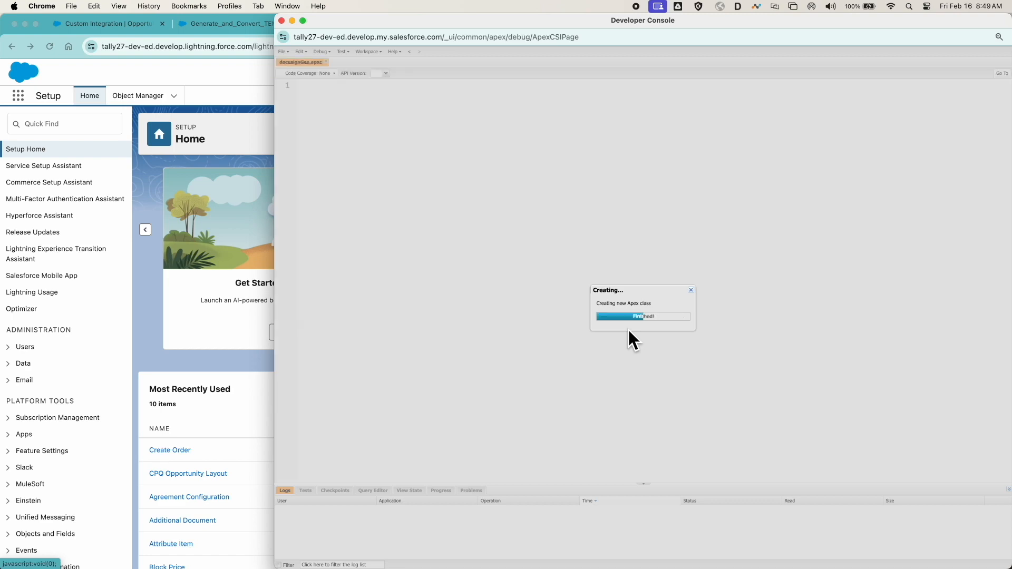
- Replace the entire default code of the docusignGen class with the copied GitHub source
key("super+a")
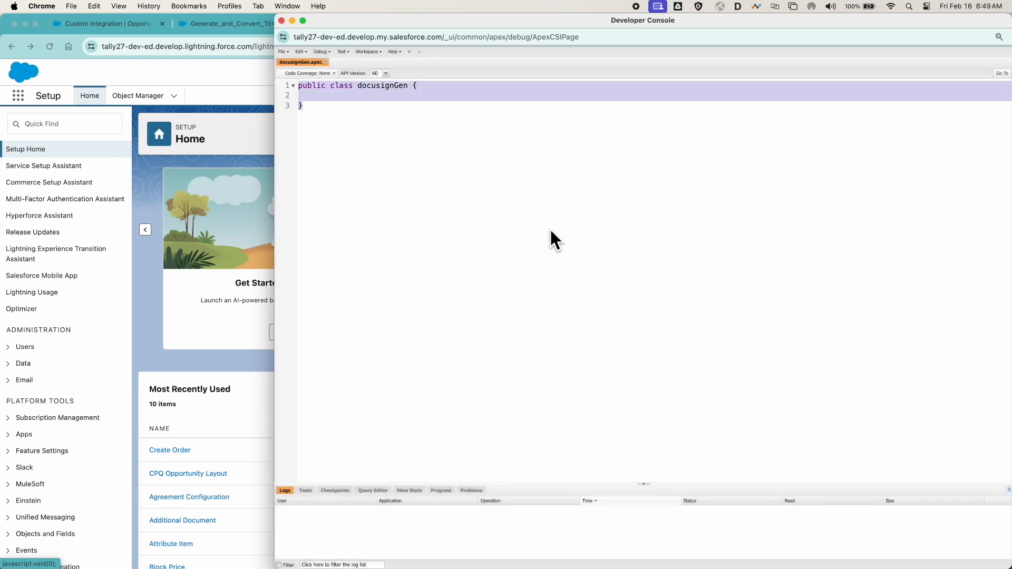
key("super+v")
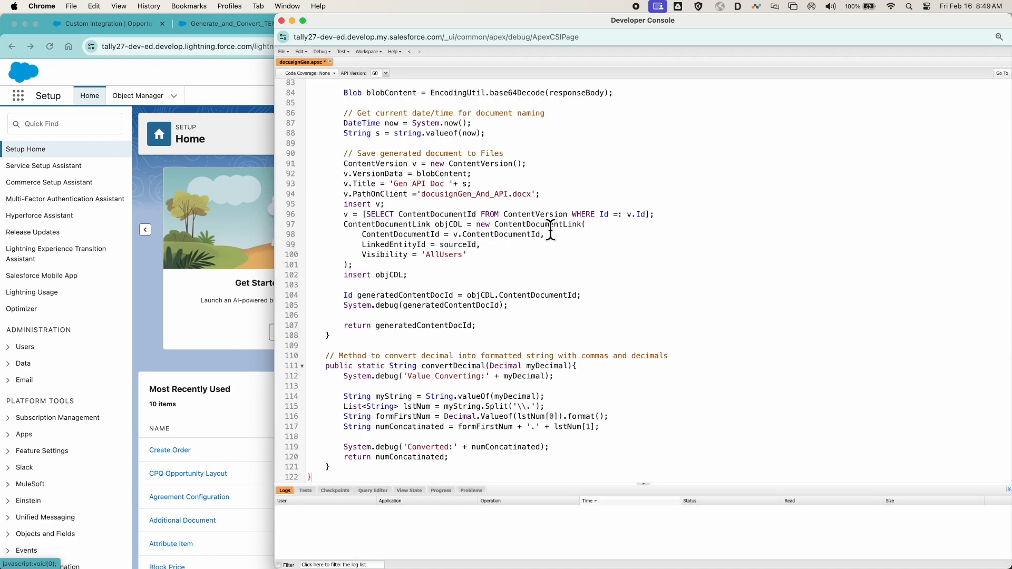
scroll(550, 230, "up", 20)
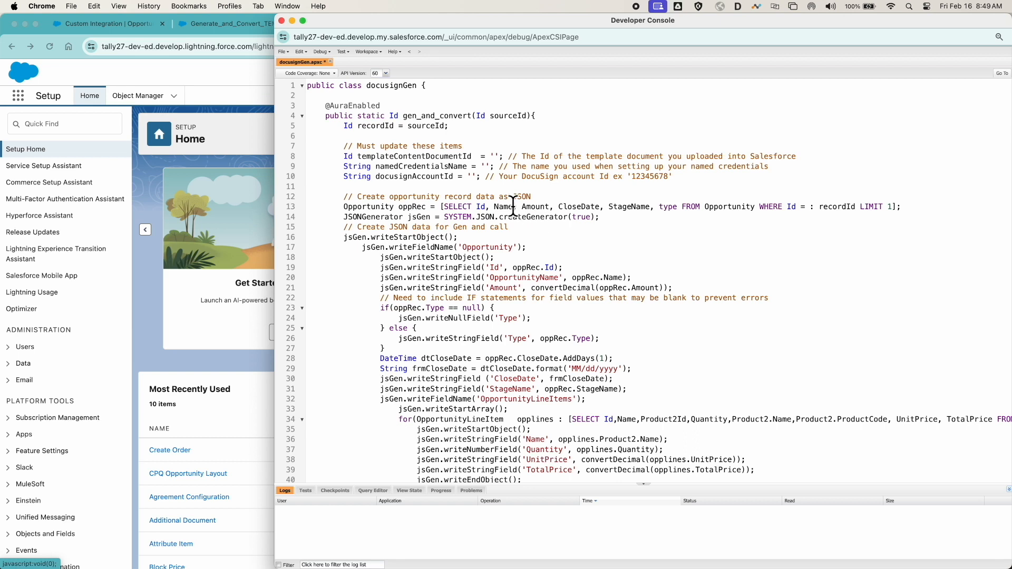
- Set templateContentDocumentId in the docusignGen class to 069Ho00000PSE8CIAX, copied from the template file's page URL
left_click(497, 156)
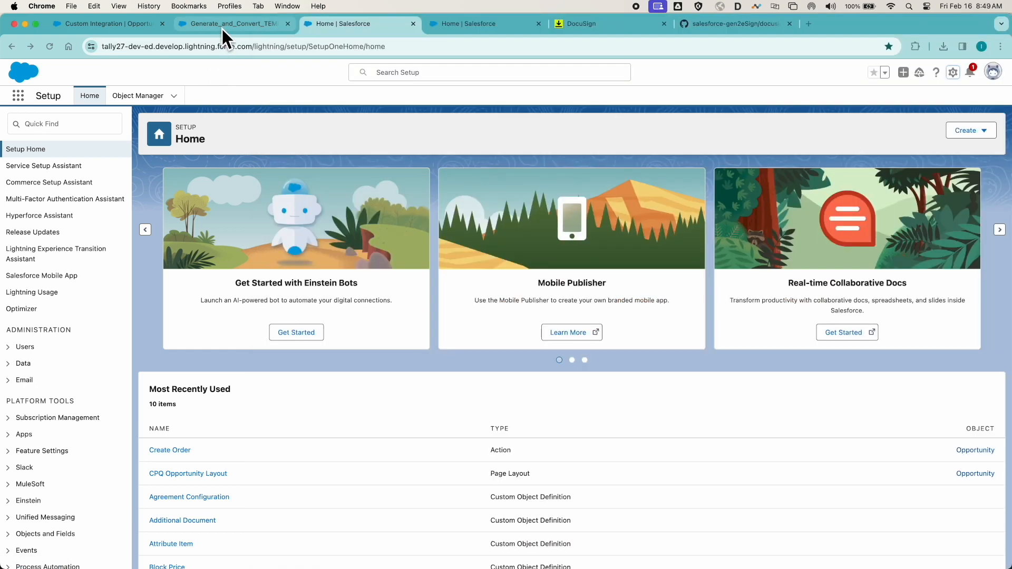
left_click(222, 30)
left_click(223, 27)
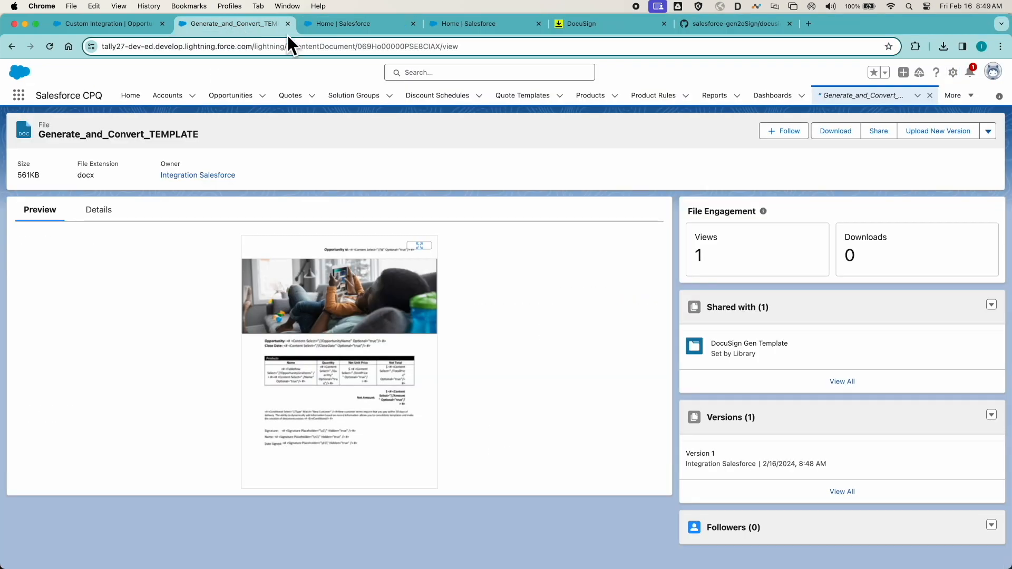
left_click(378, 47)
double_click(390, 46)
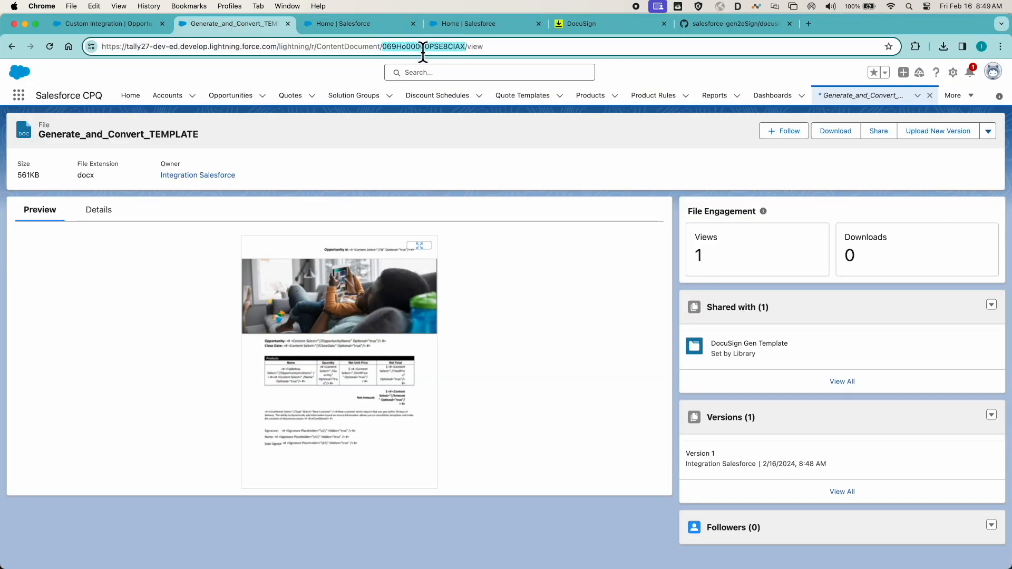
key("cmd+c")
key("ctrl+Up")
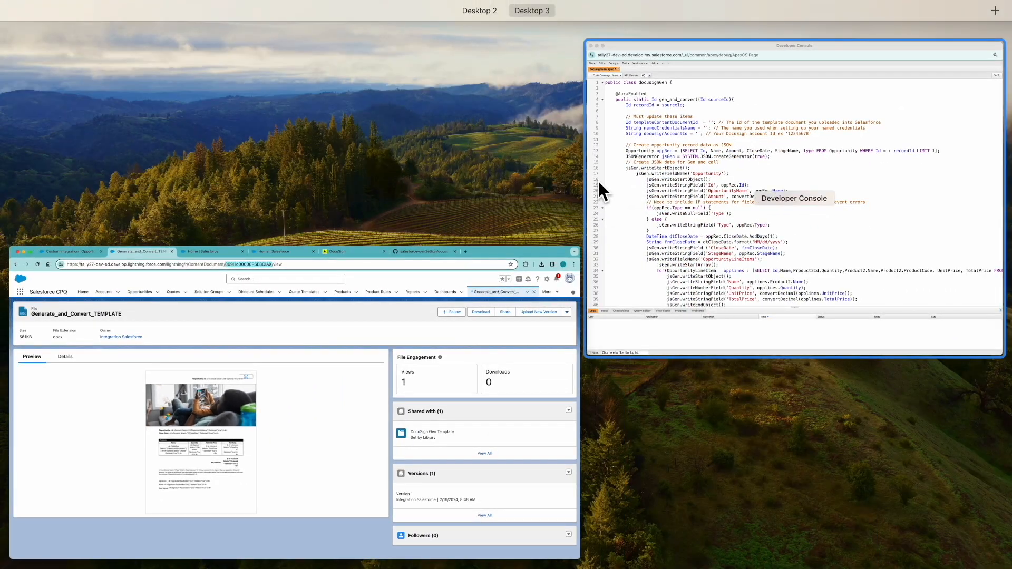
left_click(599, 179)
key("cmd+v")
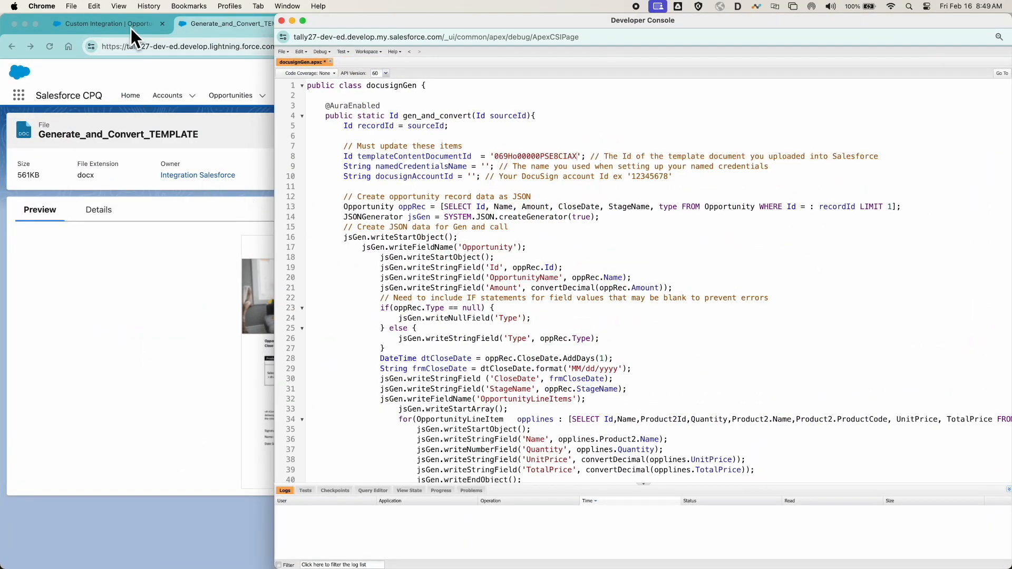
- Set namedCredentialsName in the docusignGen class to DocuSign_eSign, copied from the Name field of the DocuSign eSign named credential
left_click(232, 21)
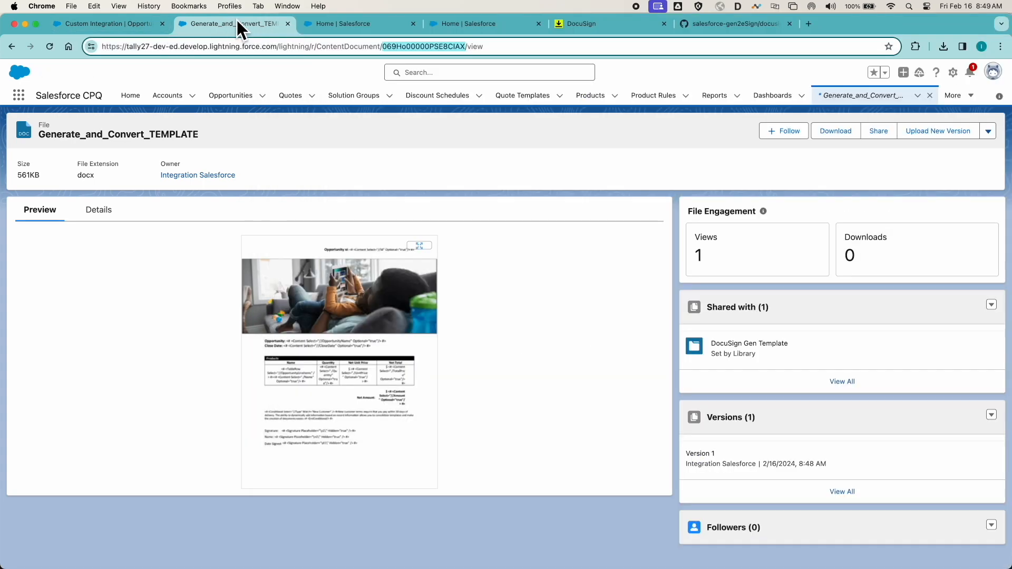
left_click(343, 25)
left_click(457, 25)
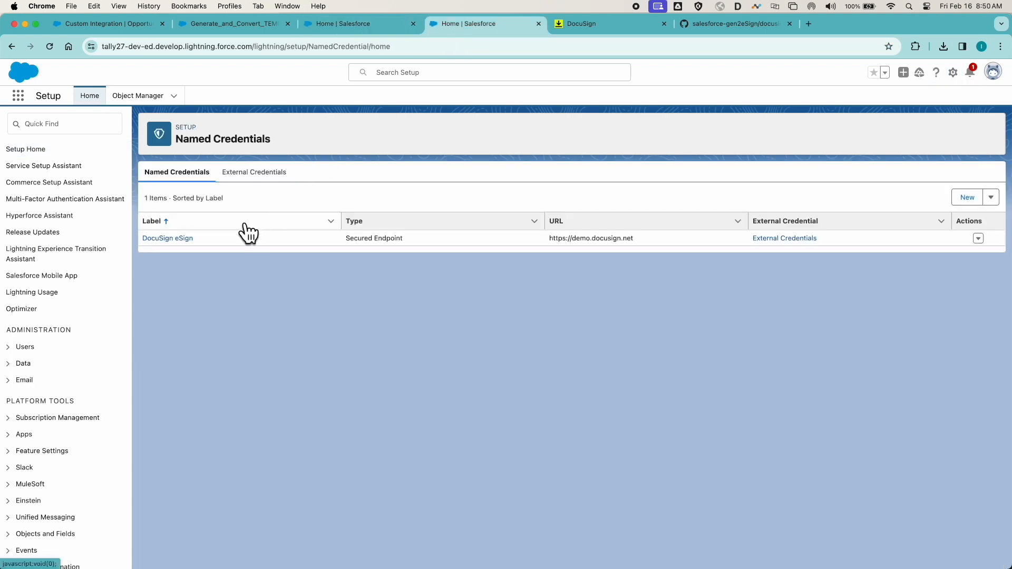
left_click(181, 239)
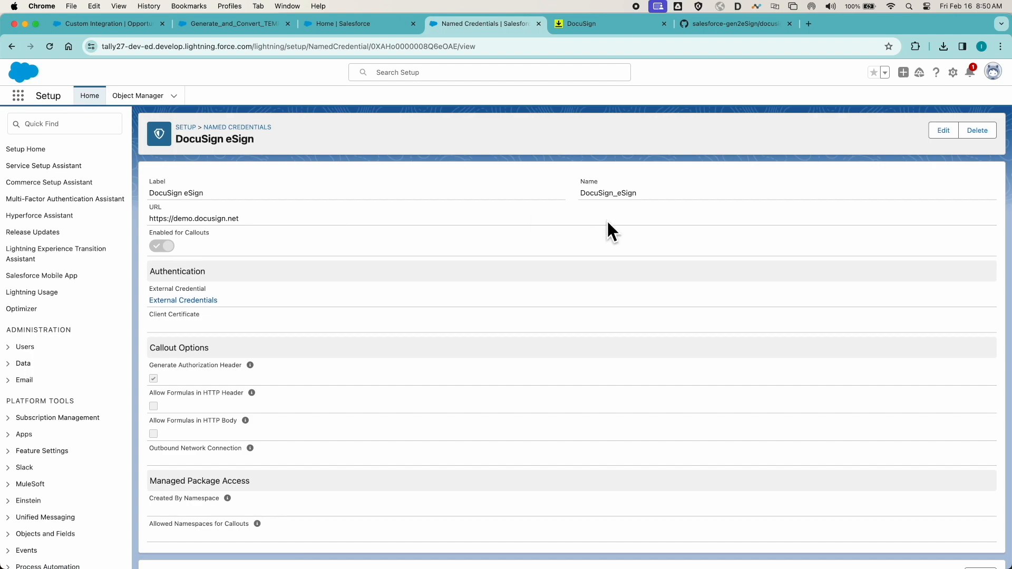
left_click_drag(579, 193, 637, 195)
key("ctrl+Up")
left_click(632, 188)
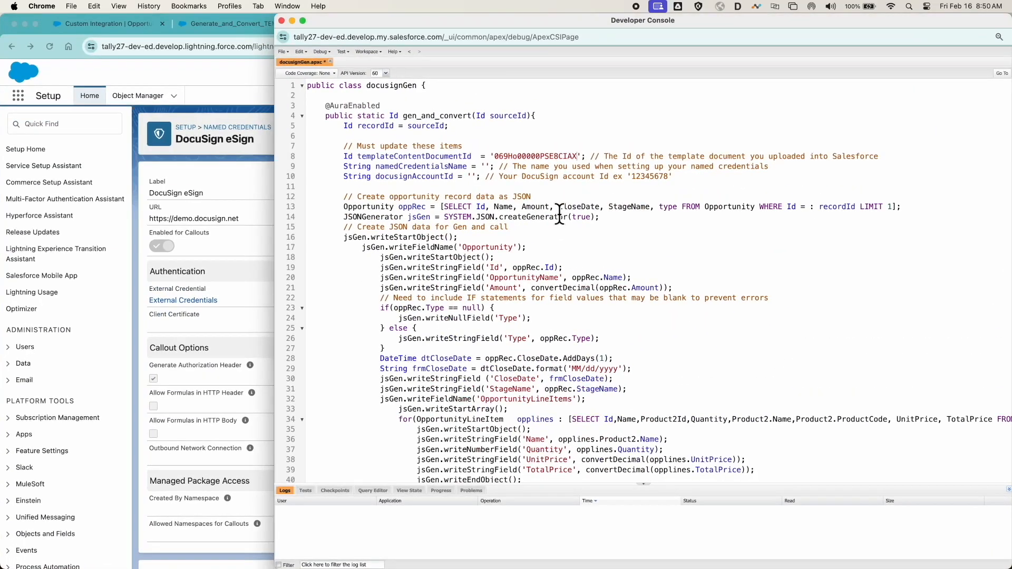
left_click(485, 167)
key("super+v")
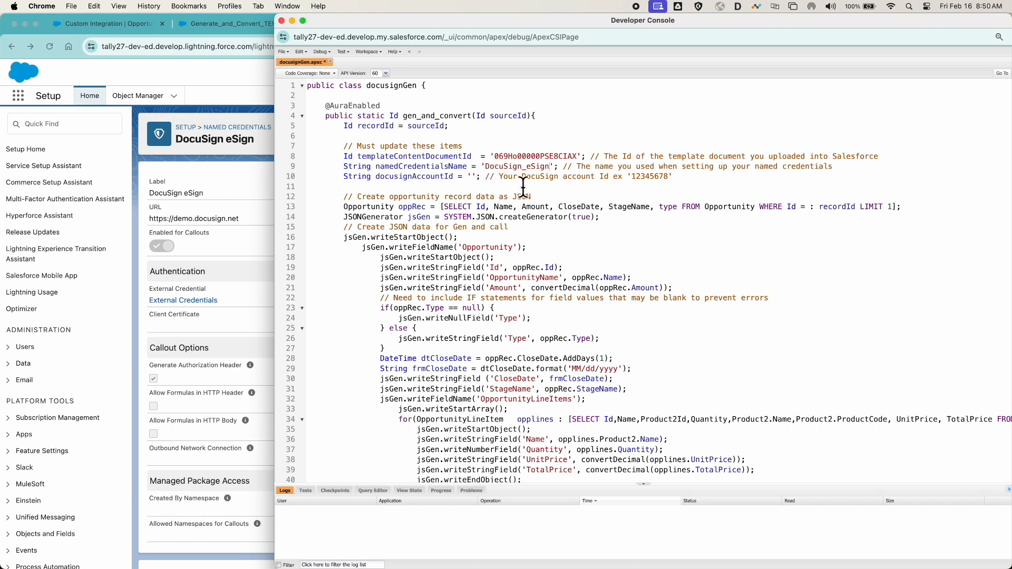
- Set docusignAccountId in the docusignGen class to the account number copied from the DocuSign eSignature profile, and save the class
left_click(245, 77)
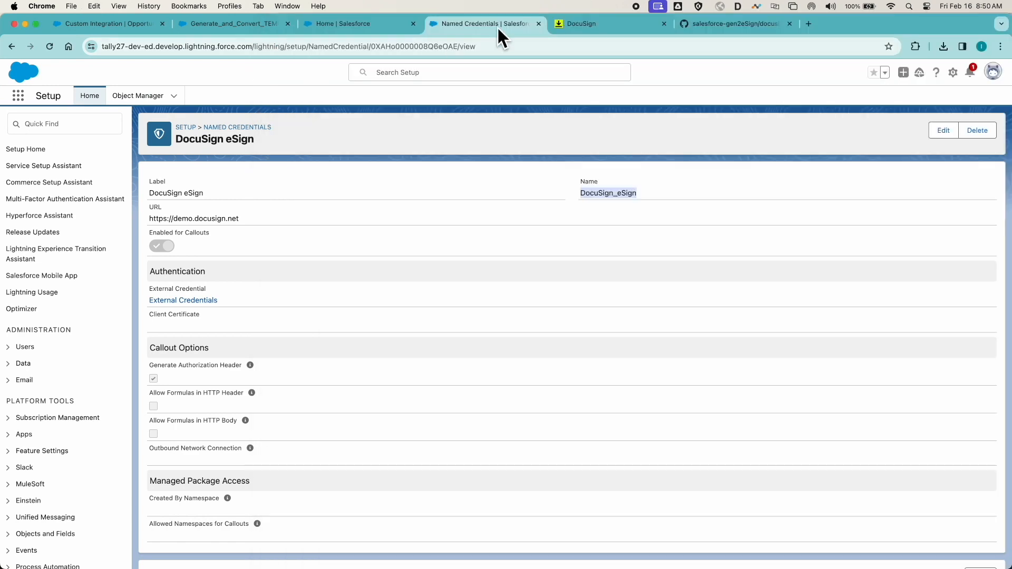
left_click(589, 23)
left_click(987, 75)
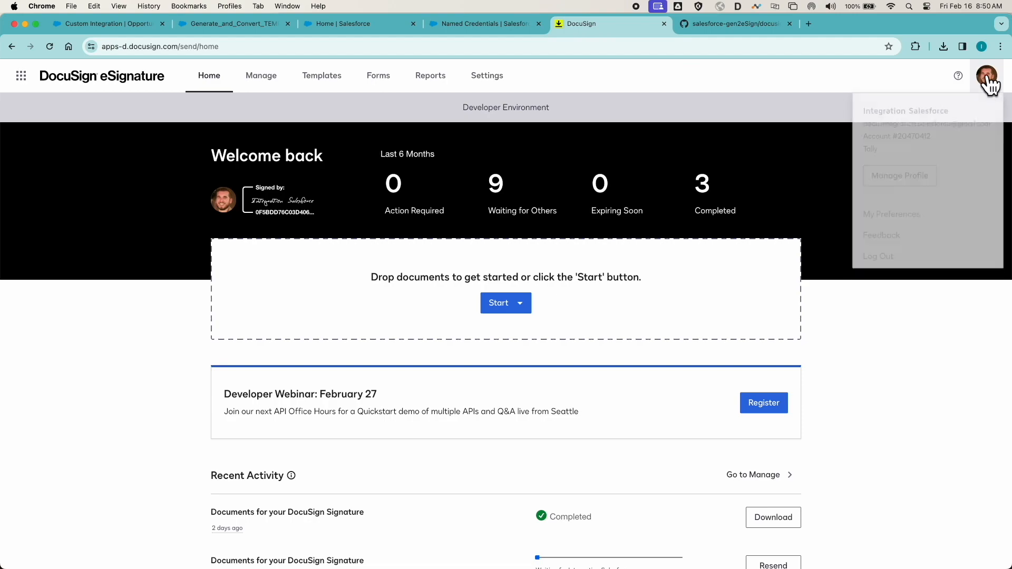
double_click(915, 136)
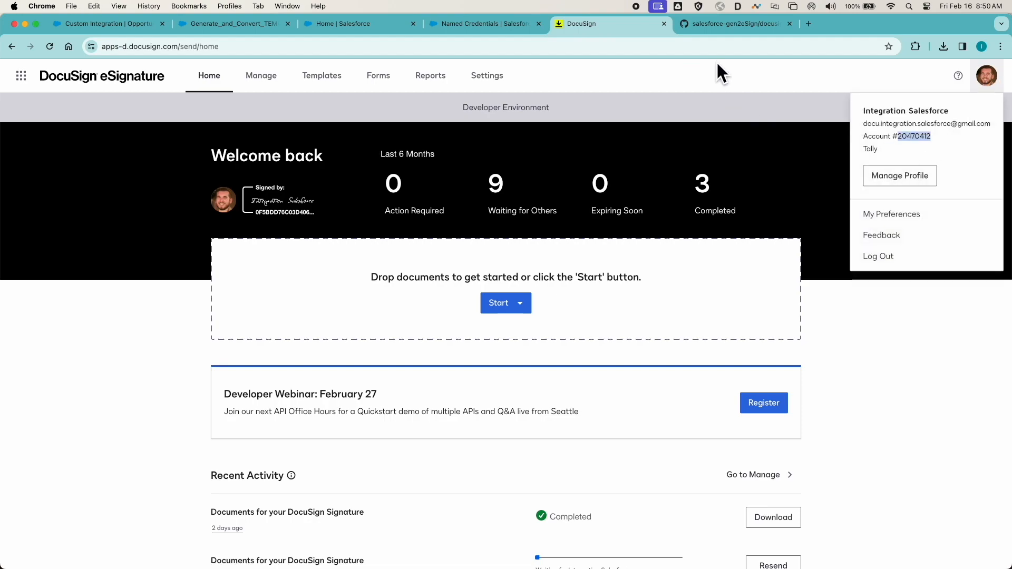
key("ctrl+Up")
left_click(634, 143)
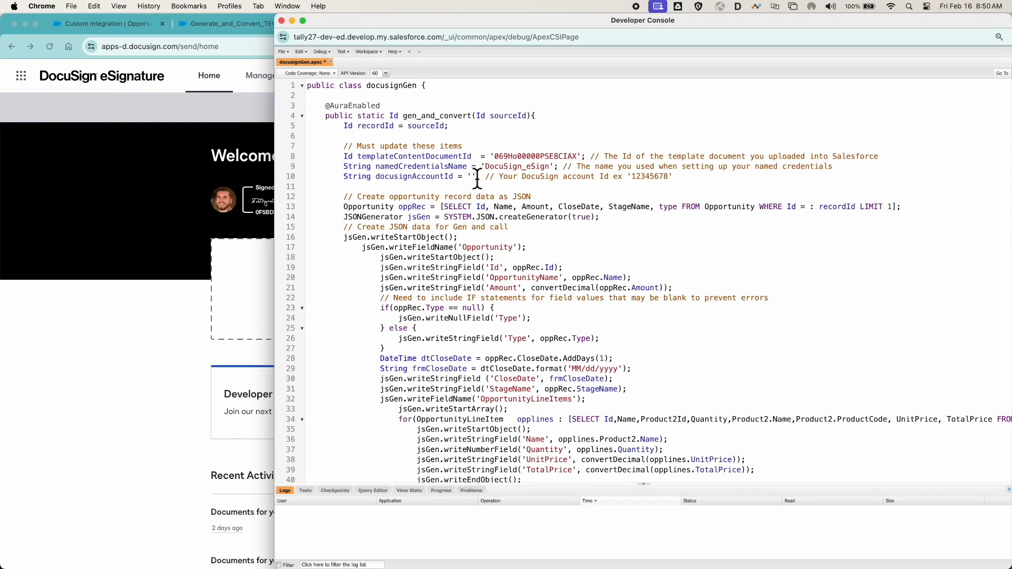
key("super+v")
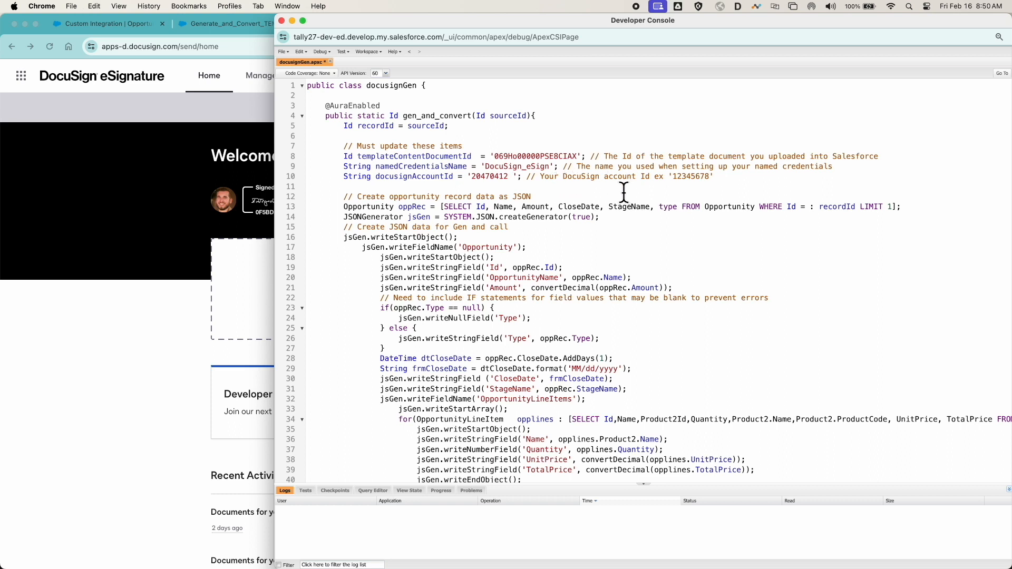
key("super+s")
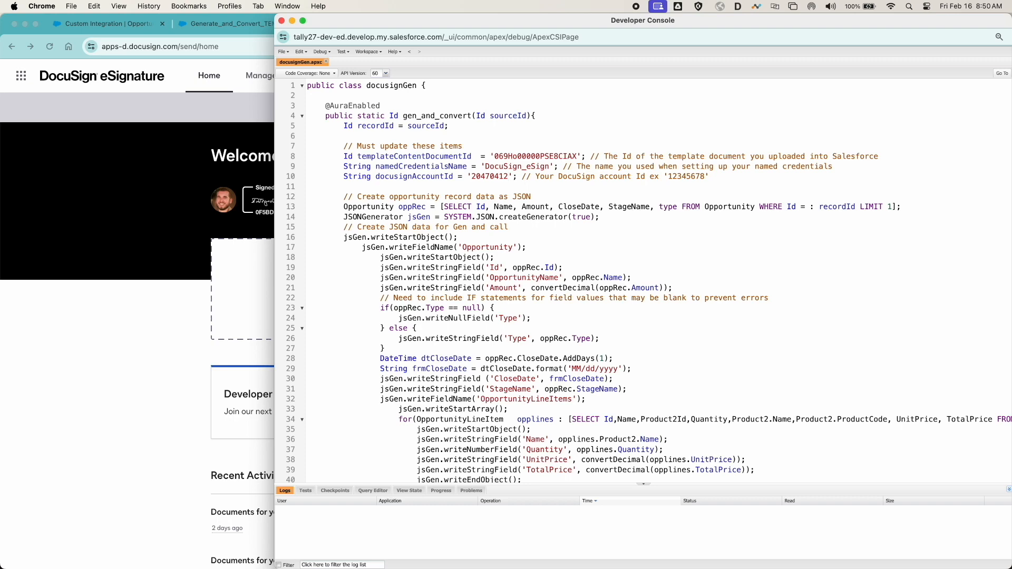
- Open the docusignGen.cmp source file in the salesforce-gen2eSign repository on GitHub
left_click(185, 332)
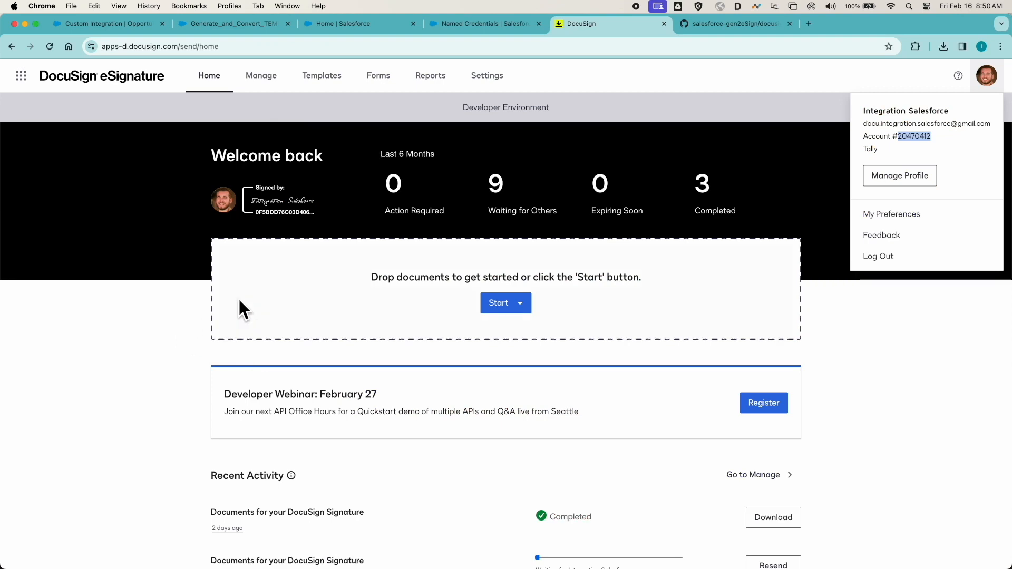
left_click(699, 24)
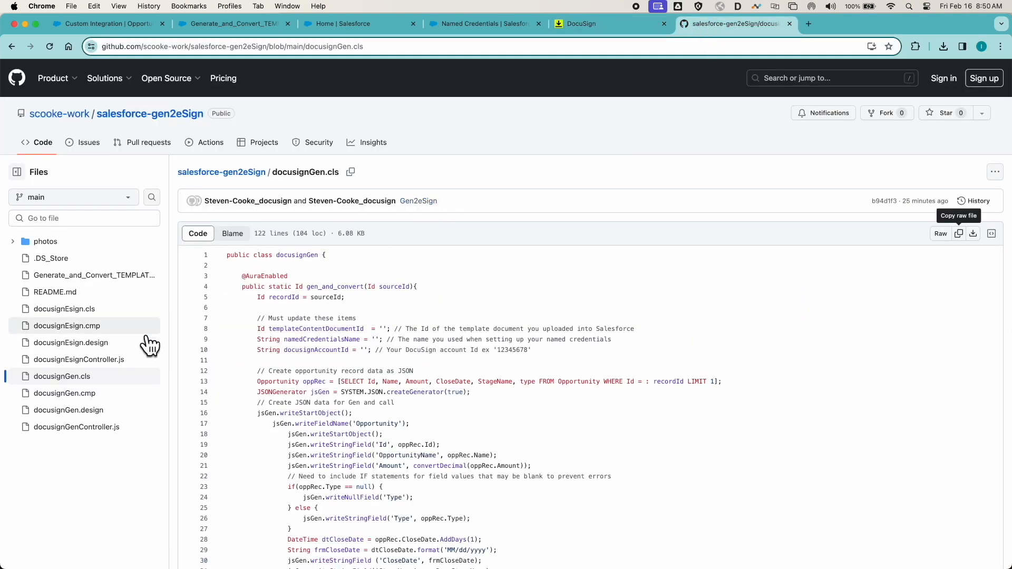
left_click(82, 394)
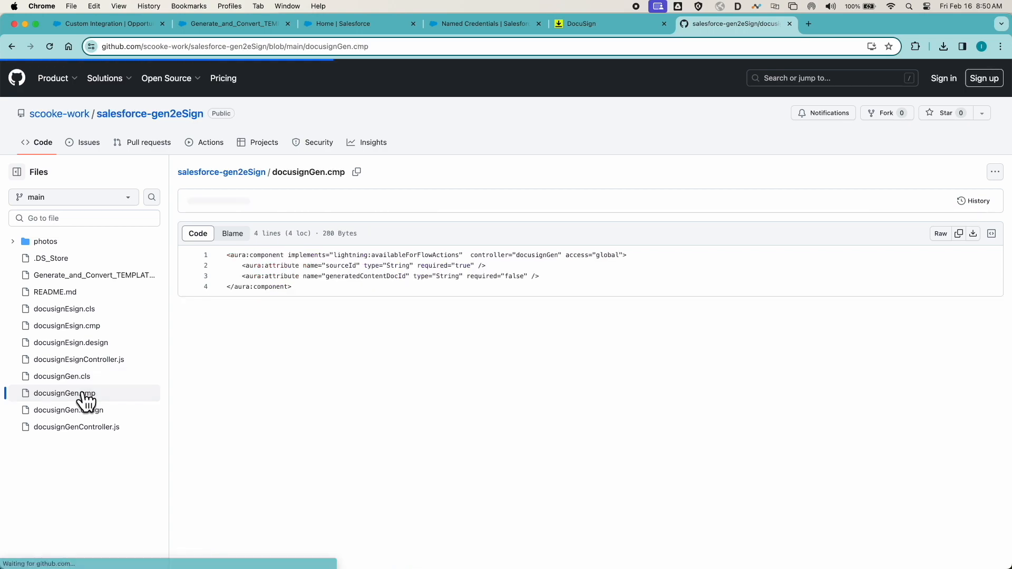
- Create a new Lightning component bundle named docusignGen in the Salesforce Developer Console
key("ctrl+Up")
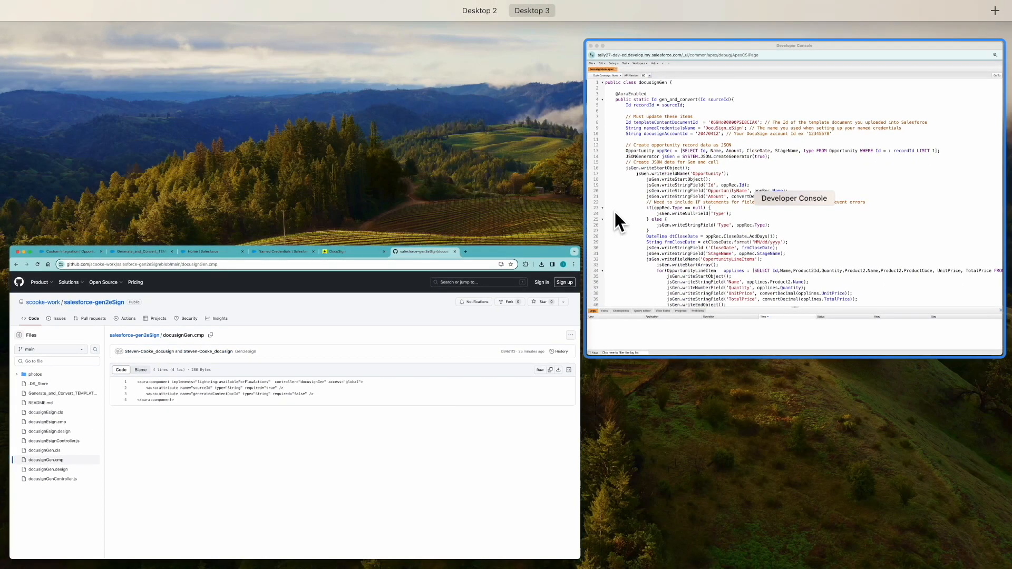
left_click(615, 211)
left_click(284, 51)
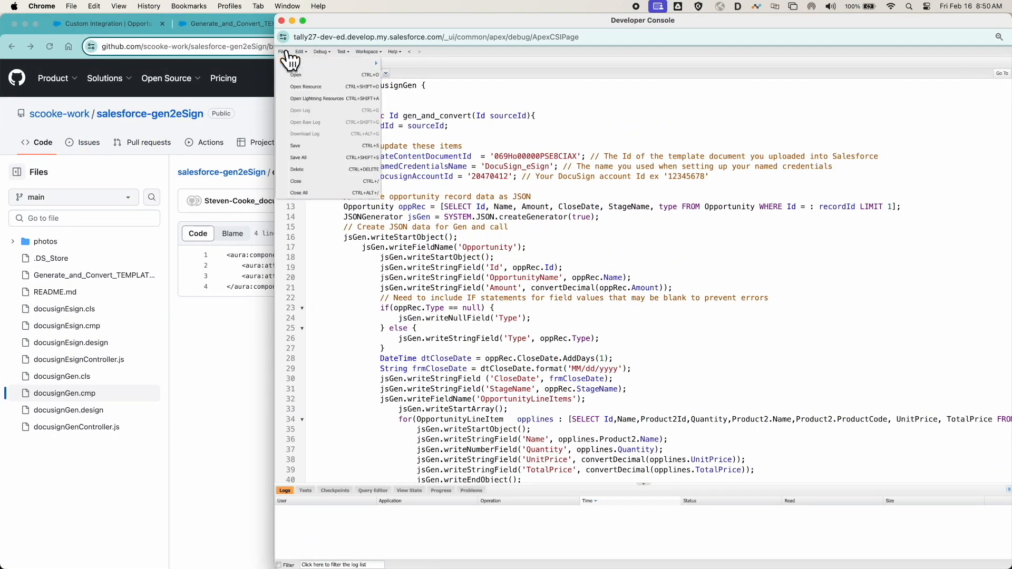
mouse_move(340, 64)
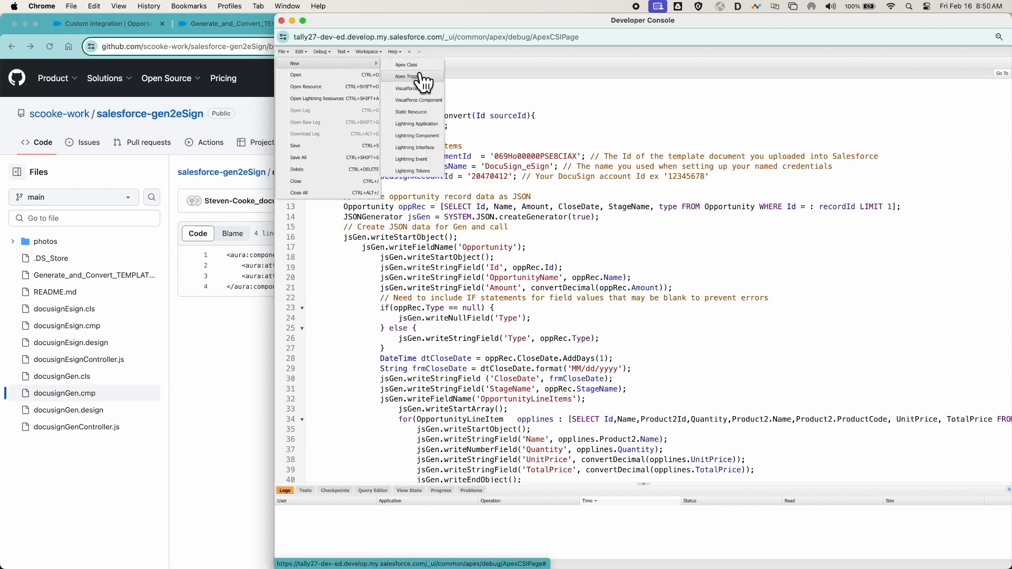
left_click(417, 136)
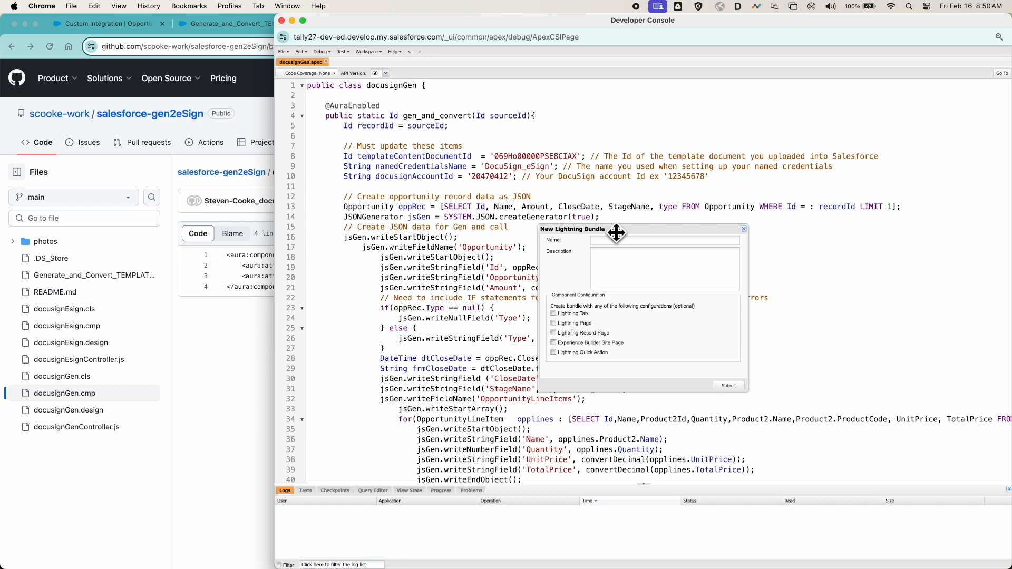
type("docusignGen")
left_click(731, 384)
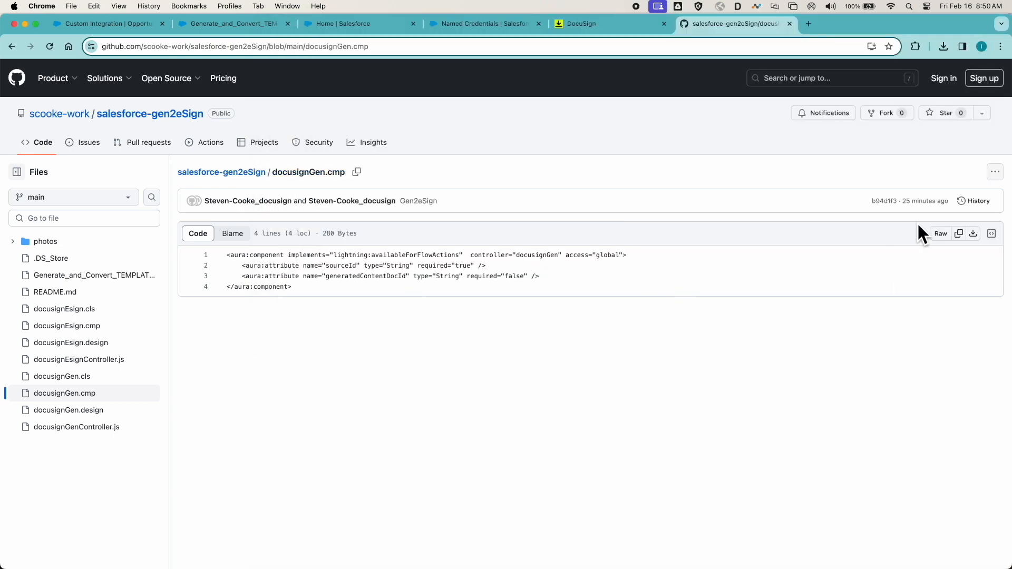
- Replace the default docusignGen component markup with the docusignGen.cmp source copied from GitHub and save it
left_click(958, 235)
key("ctrl+Up")
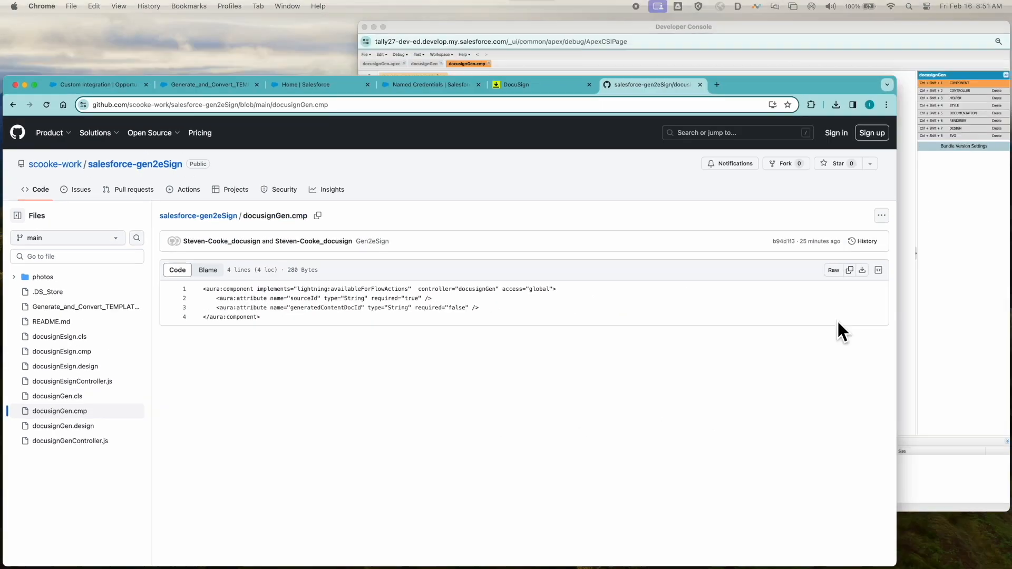
left_click(808, 262)
left_click(624, 186)
key("super+a")
type("<aura:component implements=\"lightning:availableForFlowActions\"  controller=\"docusignGen\" access=\"global\">     <aura:attribute name=\"sourceId\" type=\"String\" required=\"true\" />     <aura:attribute name=\"generatedContentDocId\" type=\"String\" required=\"false\" /> </aura:component>")
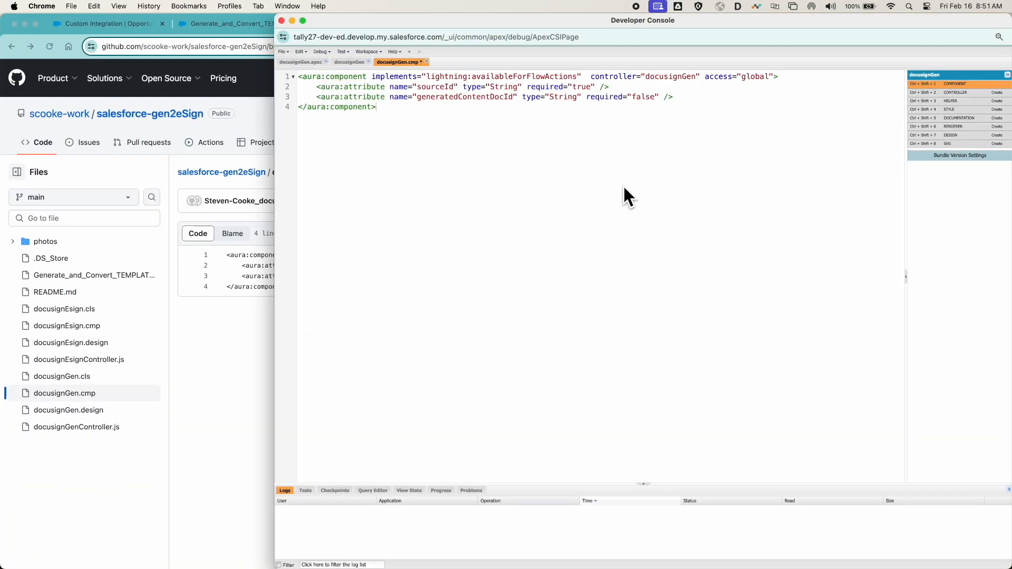
key("super+s")
- Add a design resource to the docusignGen bundle, replace its code with the docusignGen.design source from GitHub, and save it
left_click(958, 135)
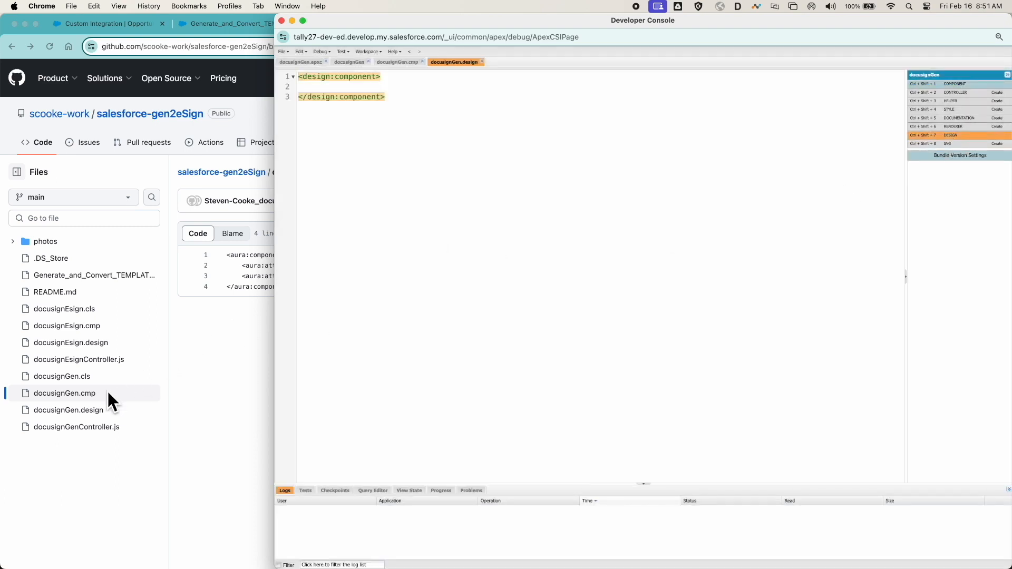
left_click(118, 393)
left_click(90, 410)
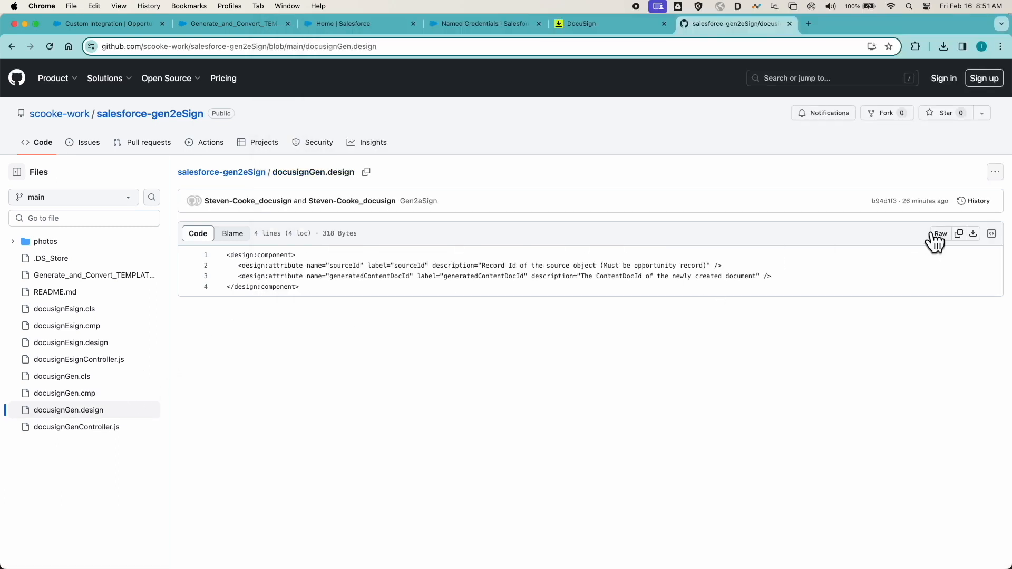
key("ctrl+Up")
left_click(814, 245)
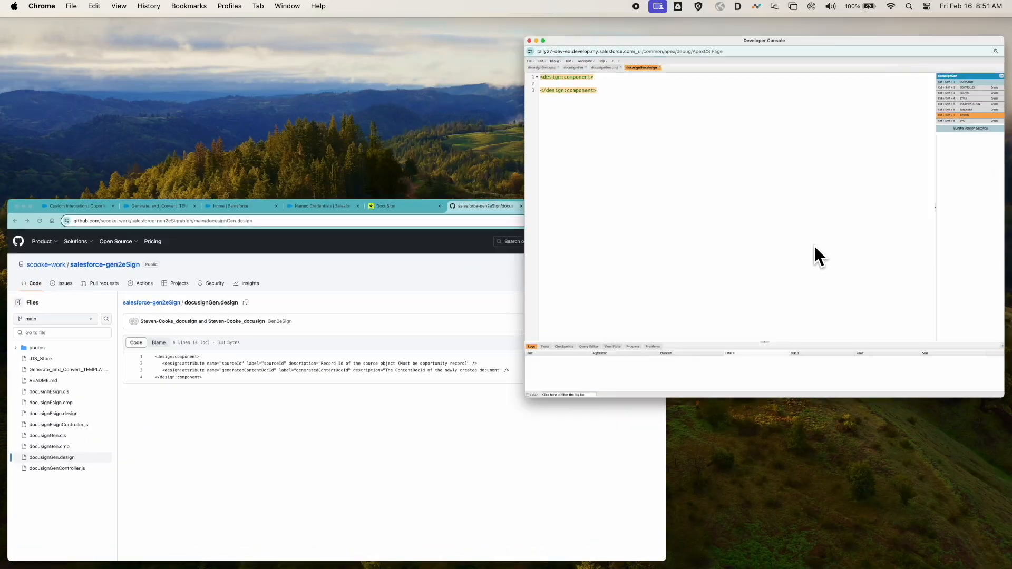
key("super+a")
key("super+v")
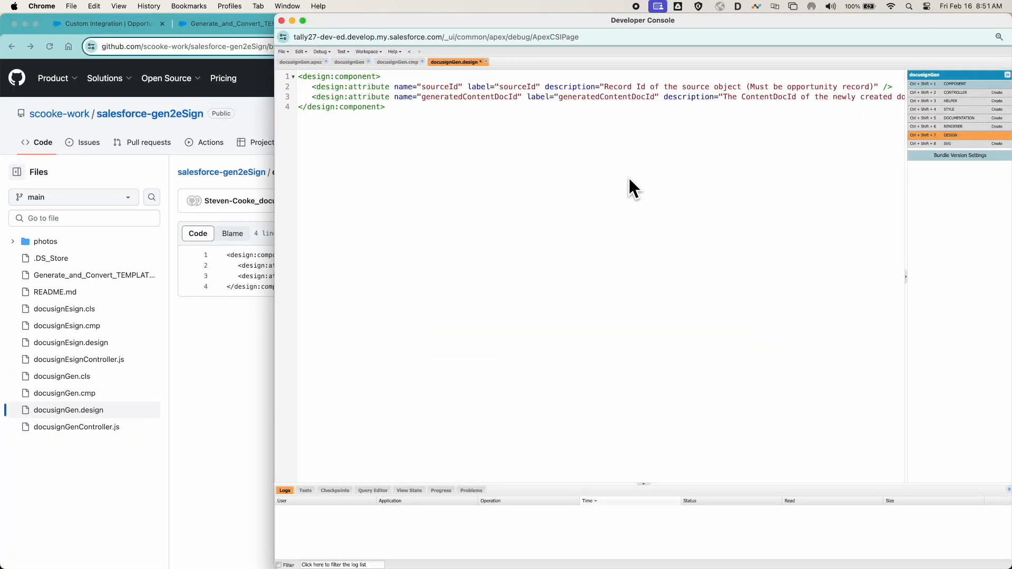
key("super+s")
- Add a controller to the docusignGen bundle, replace its code with the docusignGenController.js source from GitHub, and save it
left_click(954, 95)
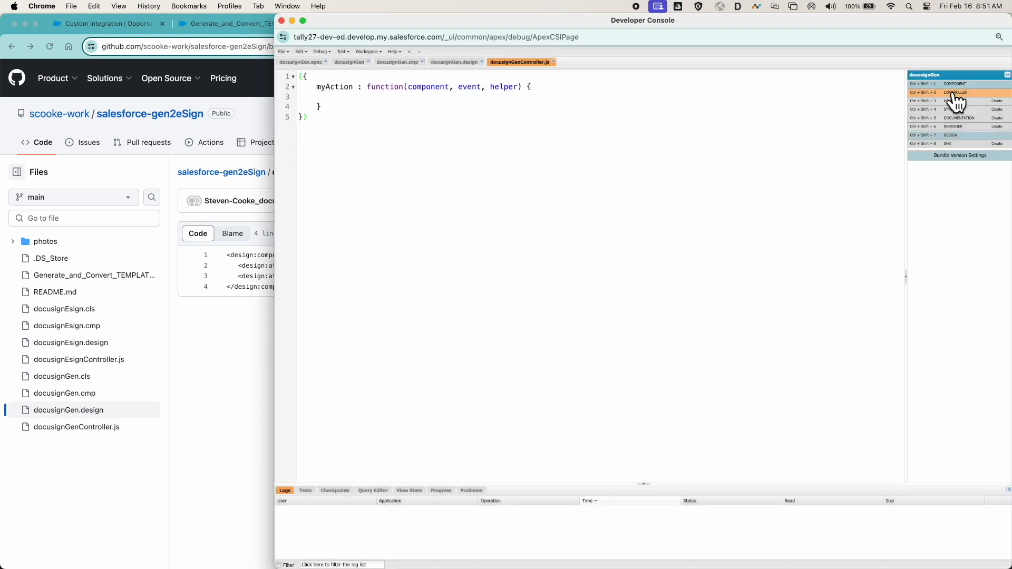
left_click(215, 354)
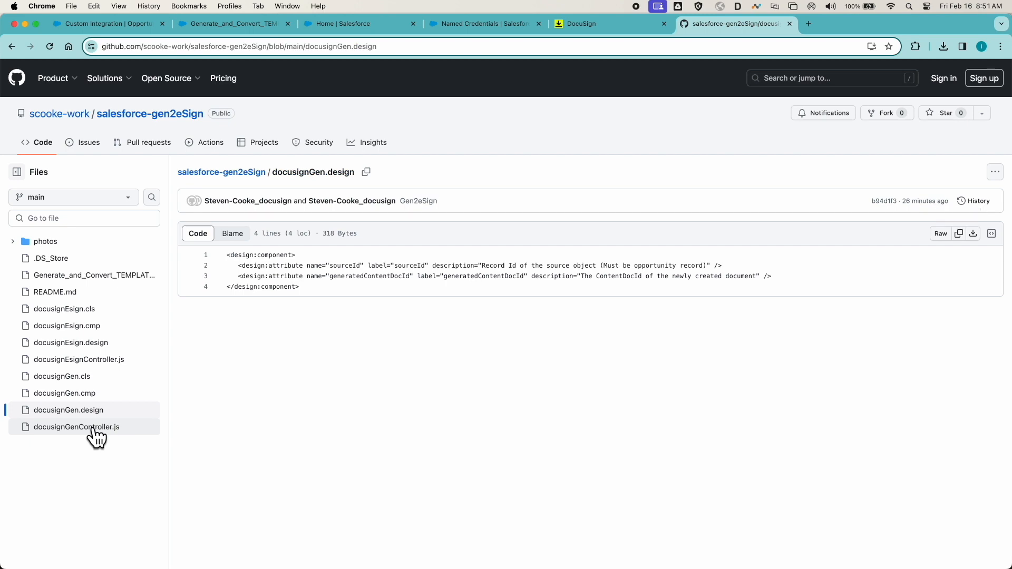
left_click(91, 427)
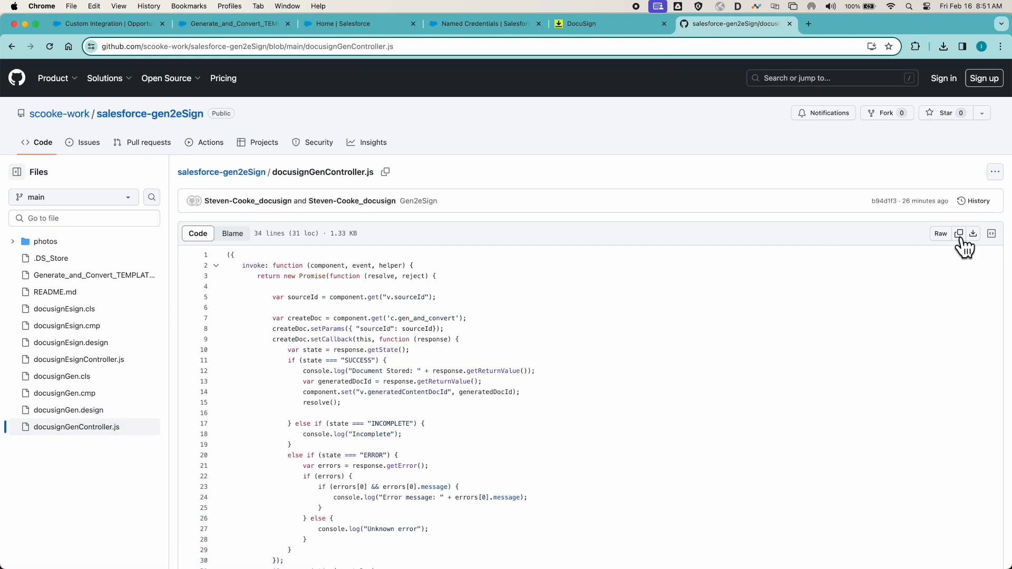
key("ctrl+Up")
left_click(805, 295)
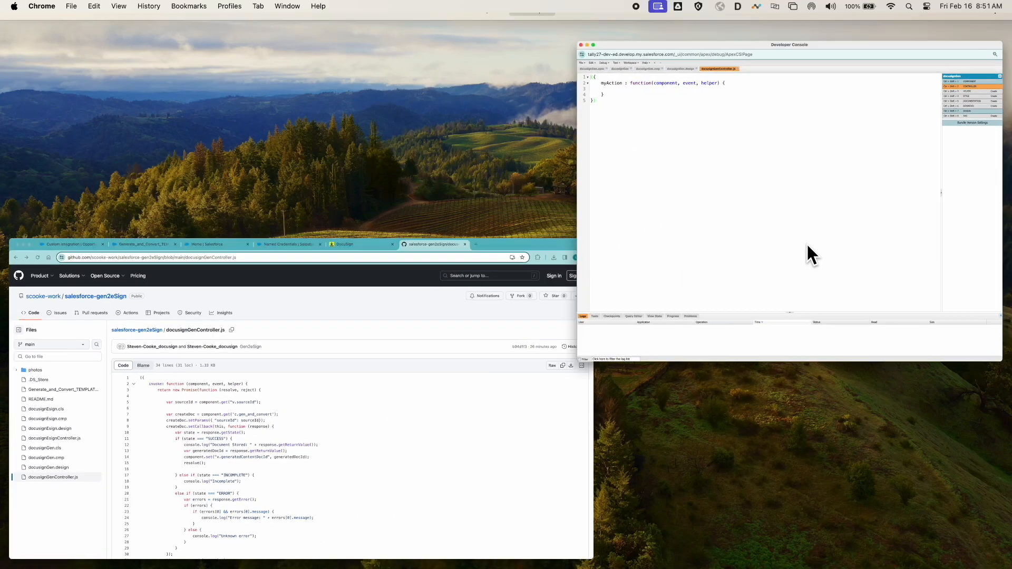
key("super+a")
type("({     invoke: function (component, event, helper) {         return new Promise(function (resolve, reject) {              var sourceId = component.get(\"v.sourceId\");              var createDoc = component.get('c.gen_and_convert');             createDoc.setParams({ \"sourceId\": sourceId});             createDoc.setCallback(this, function (response) {                 var state = response.getState();                 if (state === \"SUCCESS\") {                     console.log(\"Document Stored: \" + response.getReturnValue());                     var generatedDocId = response.getReturnValue();                     component.set(\"v.generatedContentDocId\", generatedDocId);                     resolve();                  } else if (state === \"INCOMPLETE\") {                     console.log(\"Incomplete\");                 }                 else if (state === \"ERROR\") {                     var errors = response.getError();                     if (errors) {                         if (errors[0] && errors[0].message) {                             console.log(\"Error message: \" + errors[0].message);                         }                     } else {                         console.log(\"Unknown error\");                     }                 }             });             $A.enqueueAction(createDoc);         });     } })")
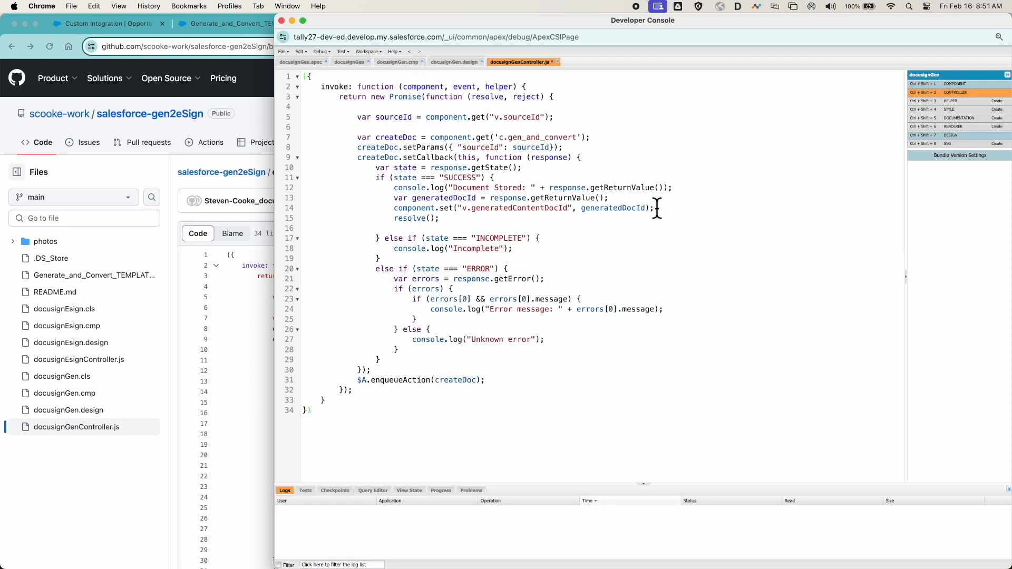
key("super+s")
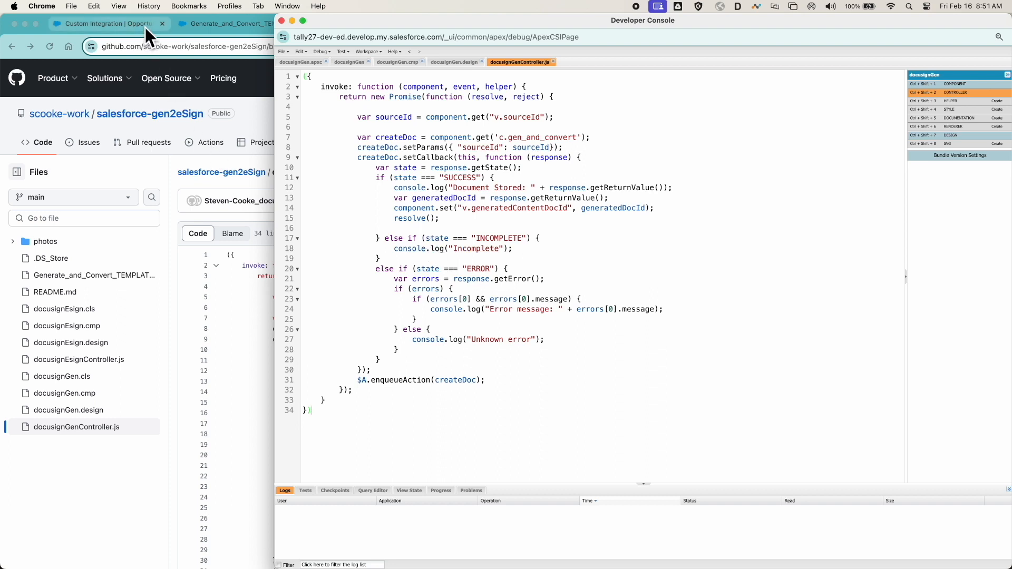
- Open Flows in Salesforce Setup and create a new Screen Flow
left_click(266, 117)
left_click(350, 28)
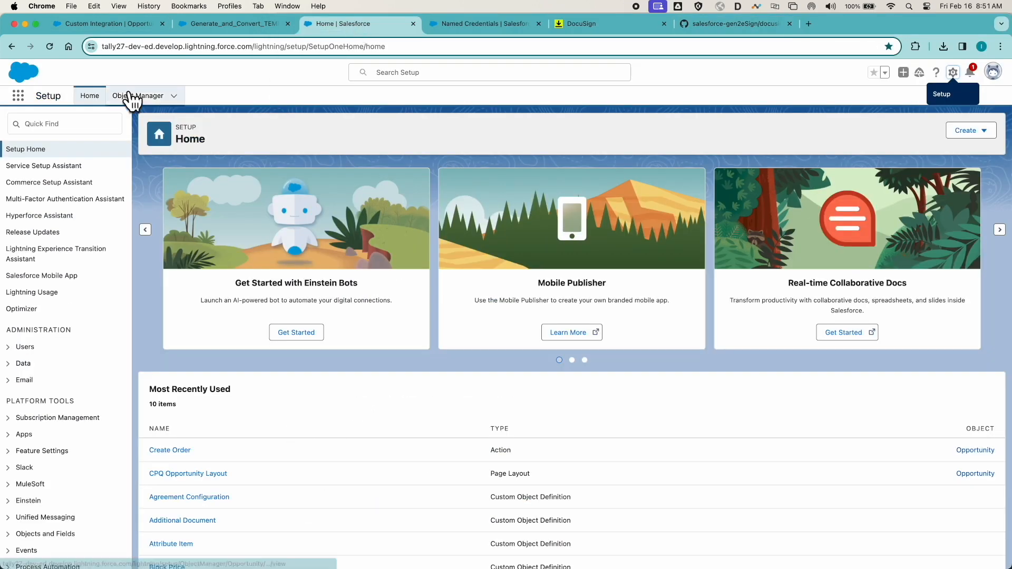
type("flow")
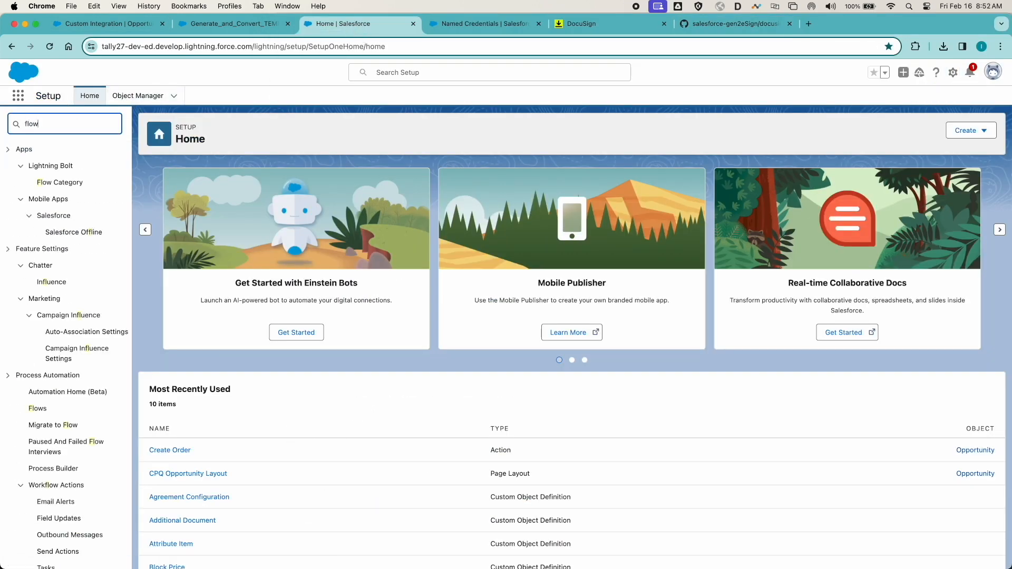
left_click(37, 232)
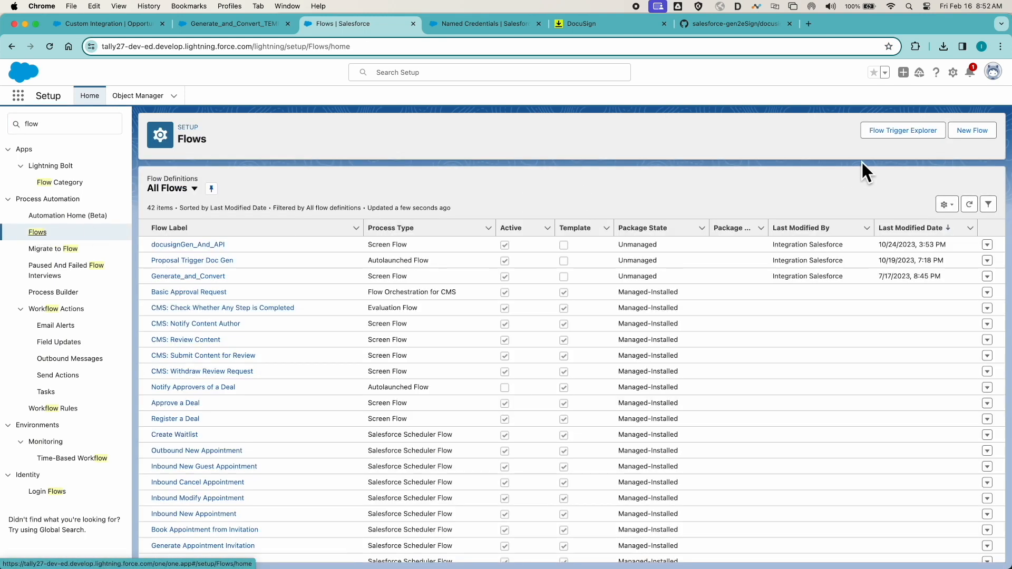
left_click(971, 137)
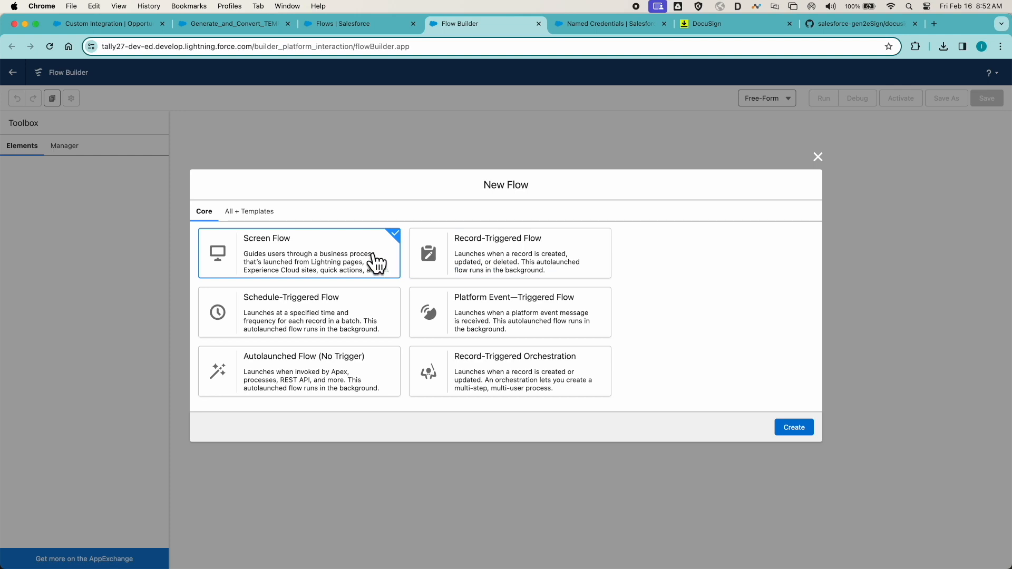
left_click(788, 430)
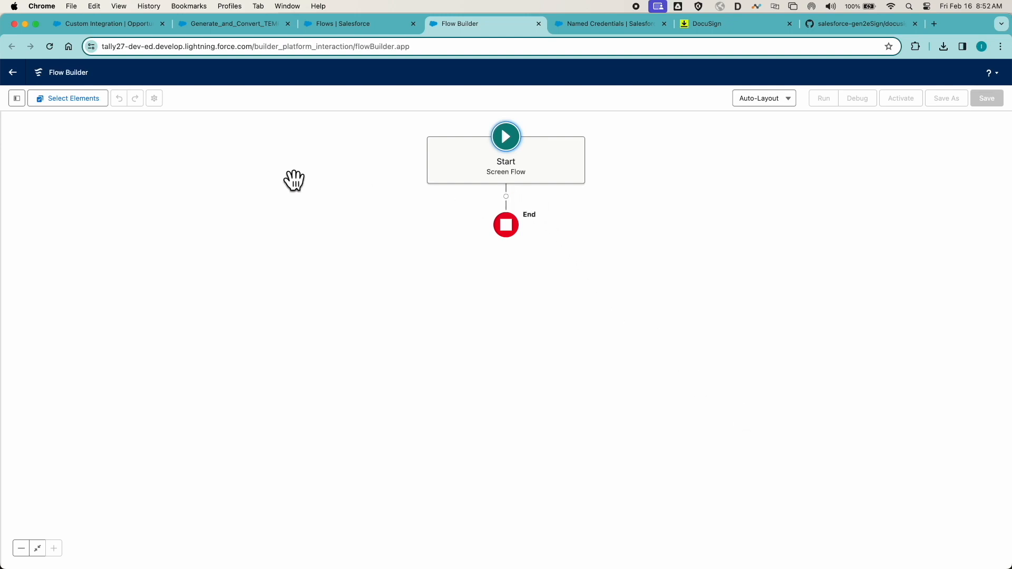
- Create a Text variable resource named recordId in the flow and make it available for input and output
left_click(16, 101)
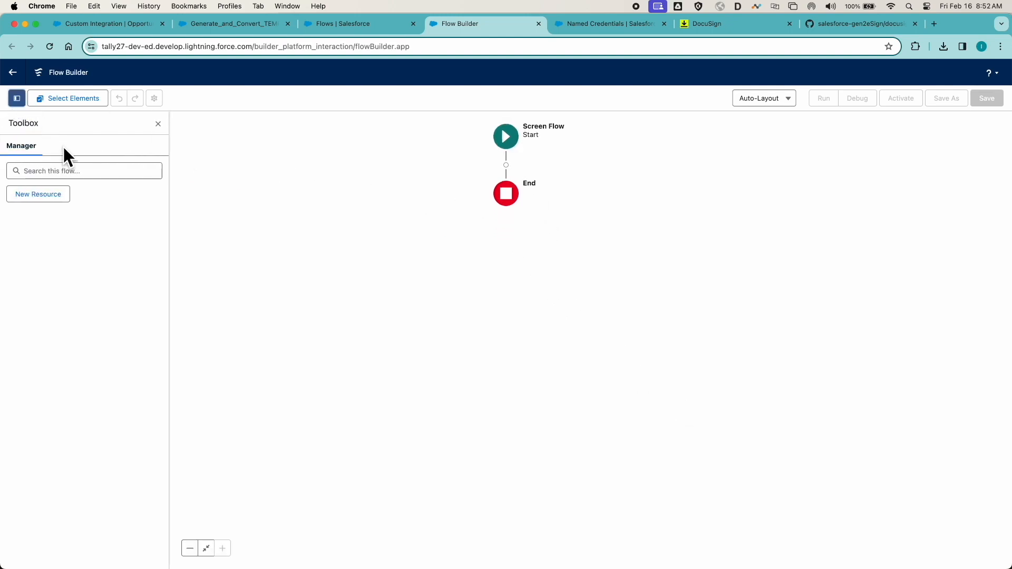
left_click(52, 194)
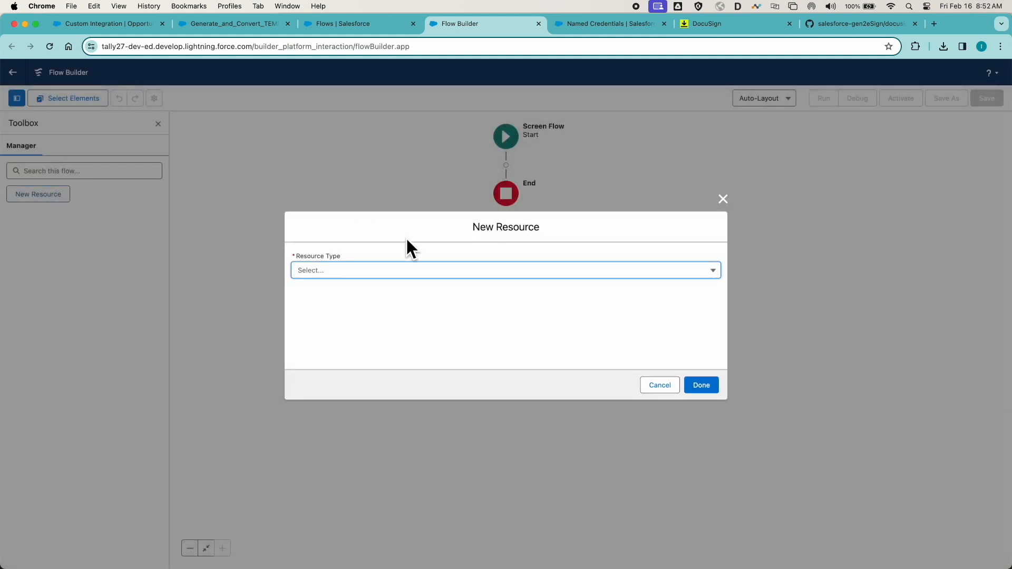
left_click(412, 271)
left_click(389, 294)
left_click(387, 291)
type("rec")
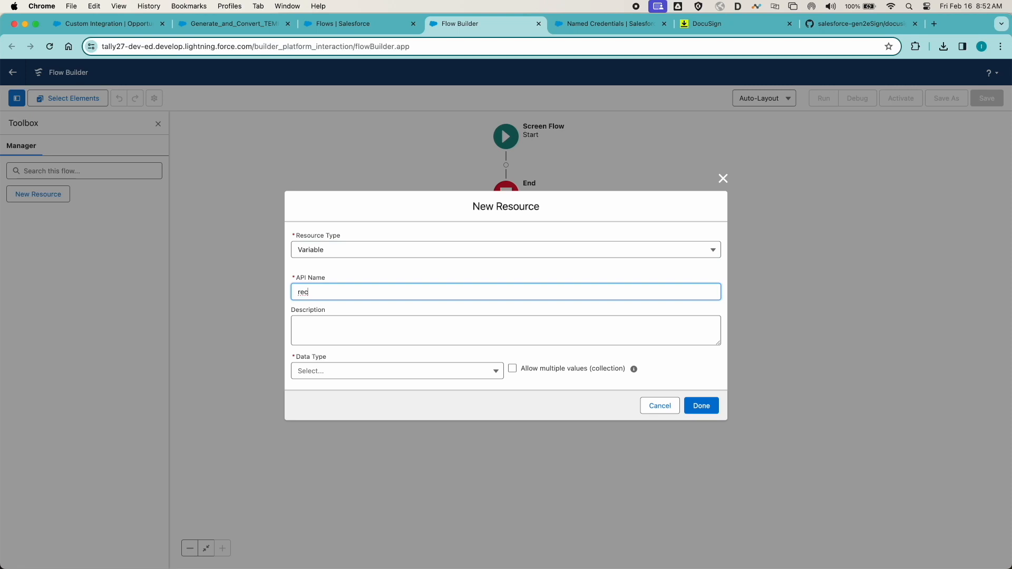
type("ordId")
left_click(491, 374)
left_click(414, 199)
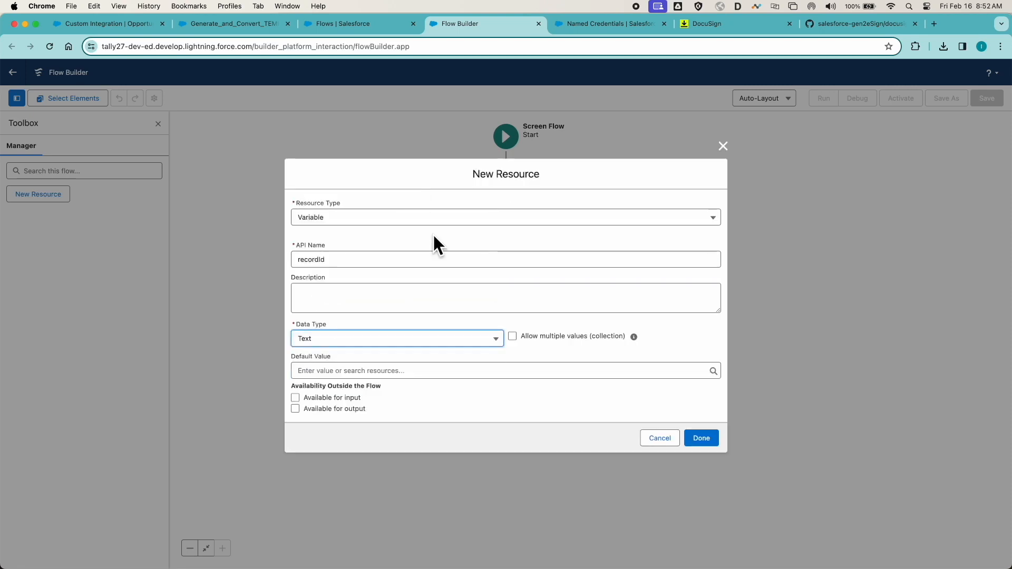
left_click(295, 397)
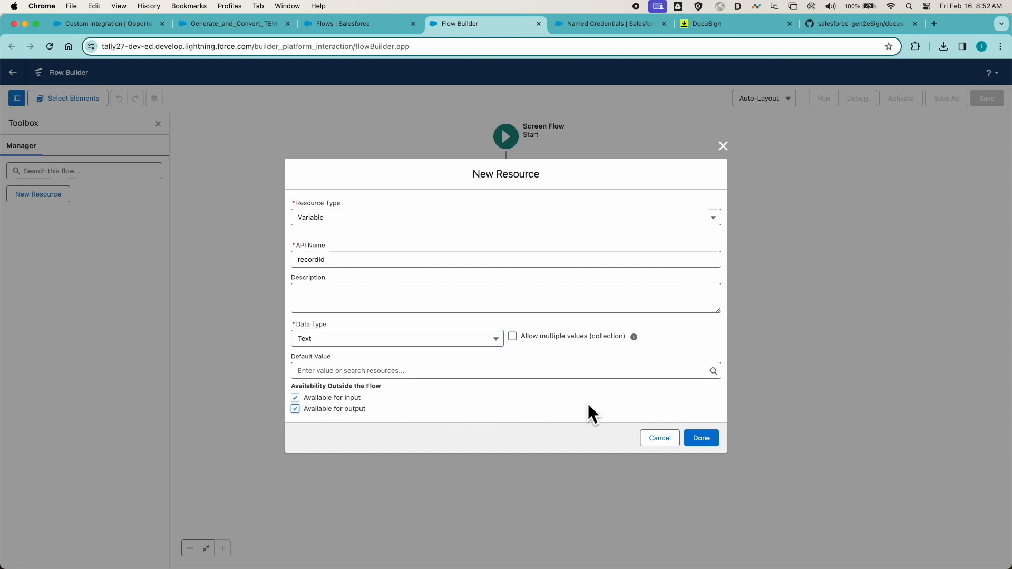
left_click(702, 438)
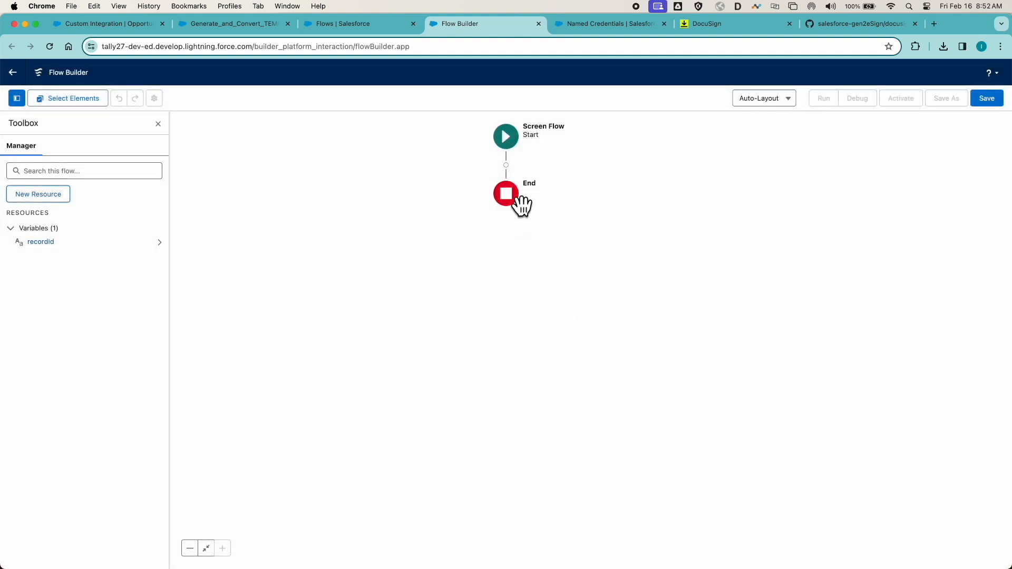
- Add a Screen element directly after Start with the label and API name Screen1
left_click(506, 166)
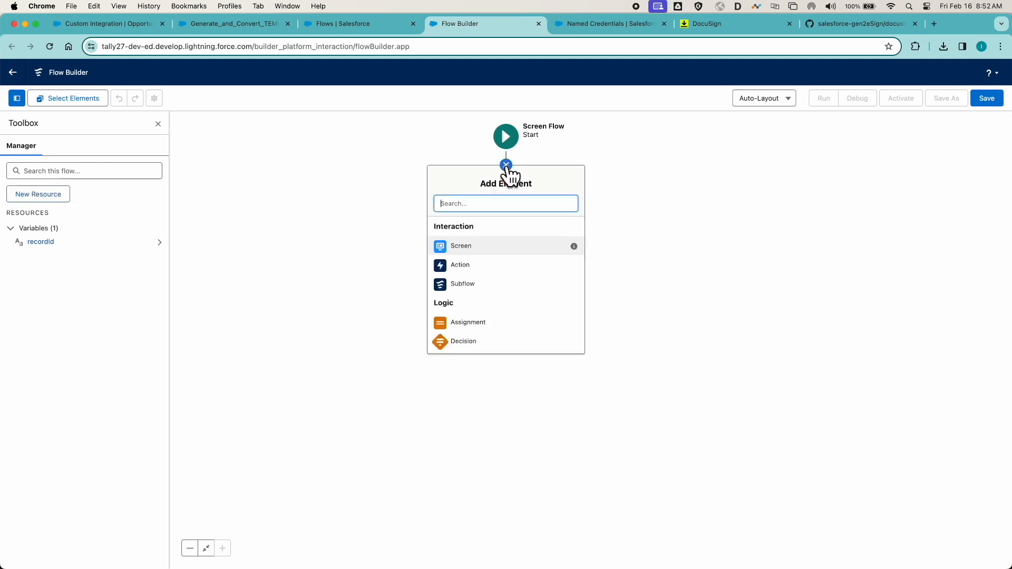
left_click(473, 252)
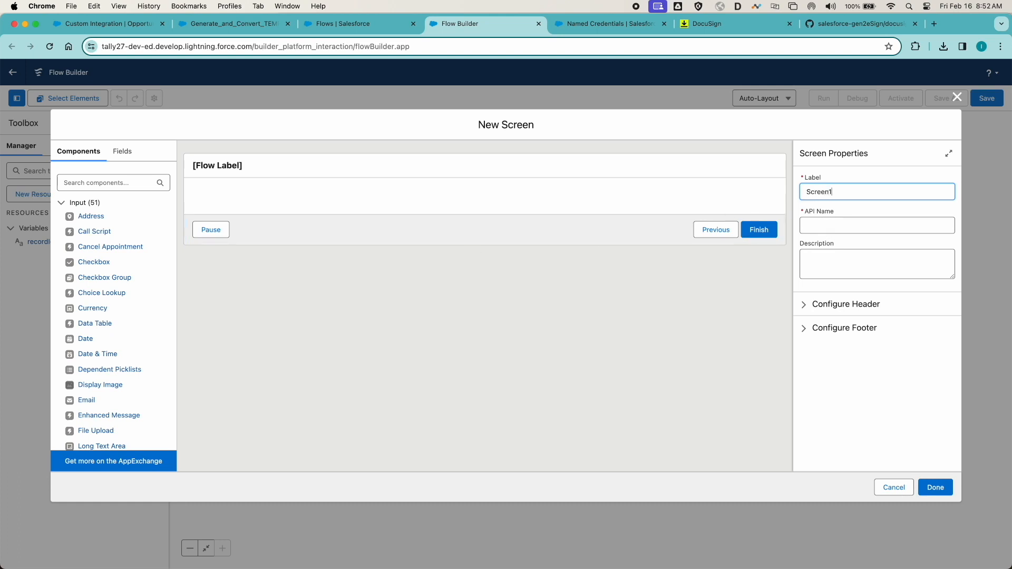
type("Screen1")
key("Tab")
- Add a Display Text component named Display1 to Screen1 with the text "Record ID: {!recordId}" and finish the screen
scroll(128, 287, "down", 12)
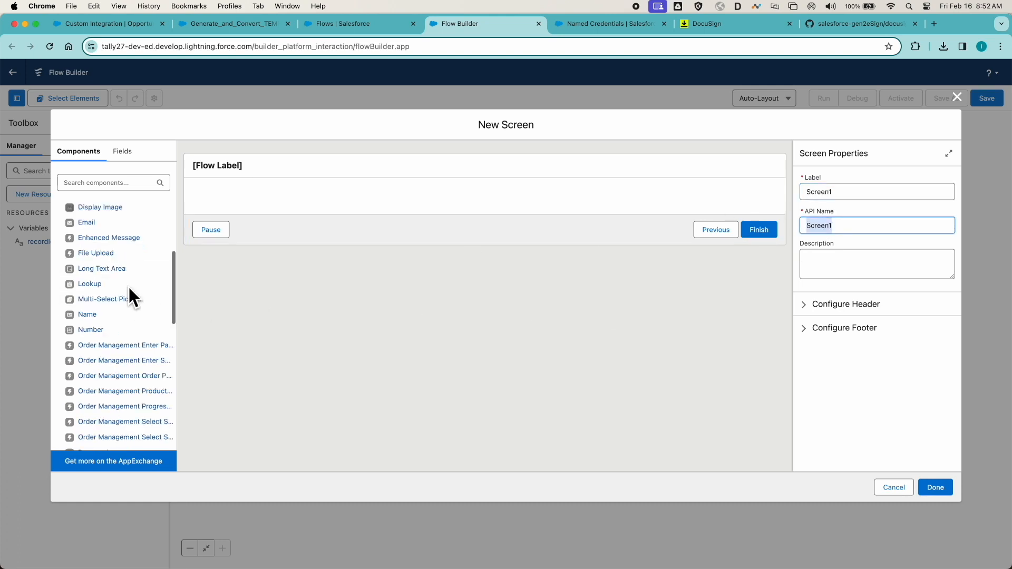
left_click_drag(98, 413, 300, 204)
left_click(831, 191)
type("Display")
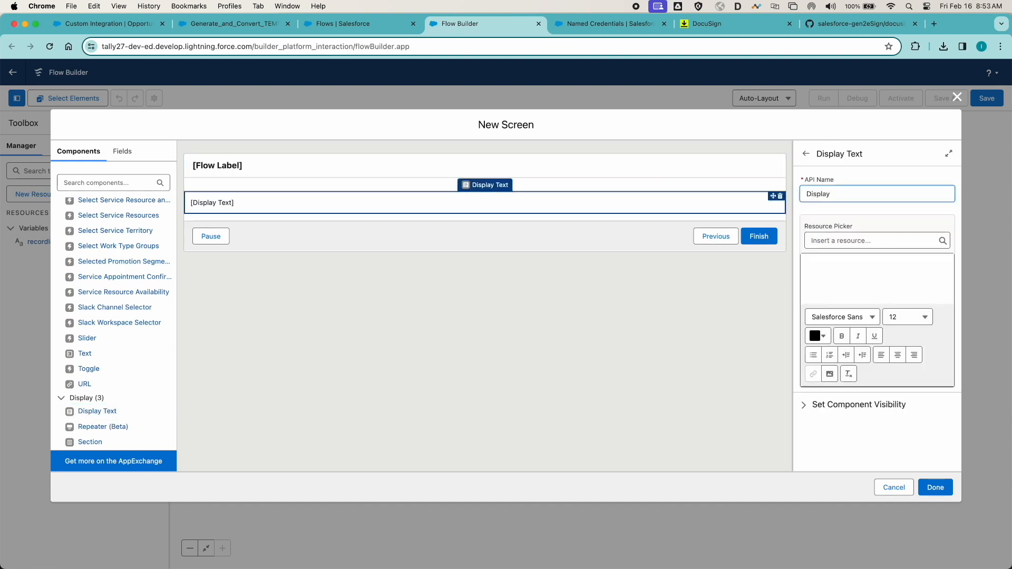
left_click(847, 266)
type("Record ID:")
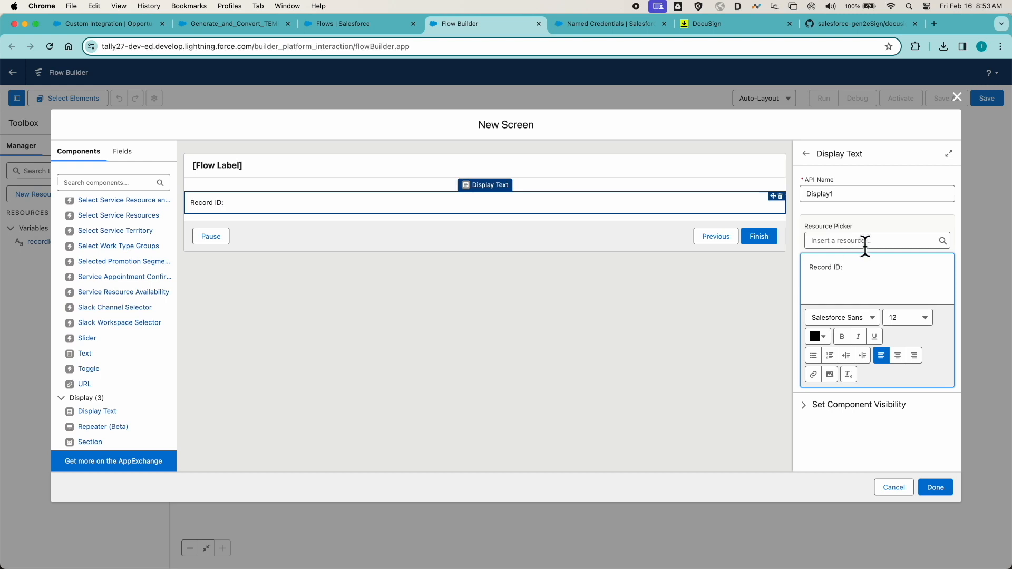
left_click(865, 238)
left_click(844, 294)
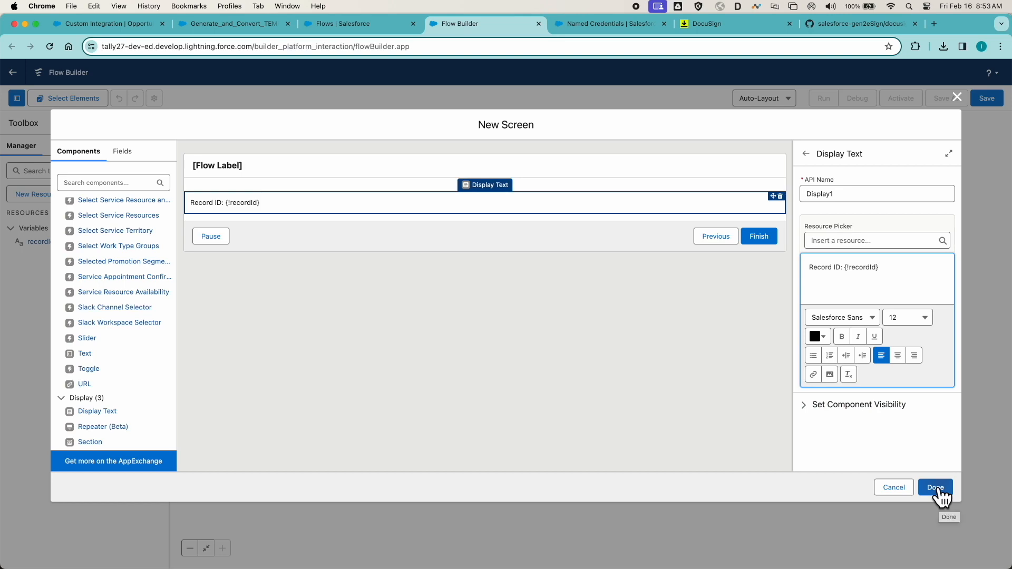
left_click(938, 488)
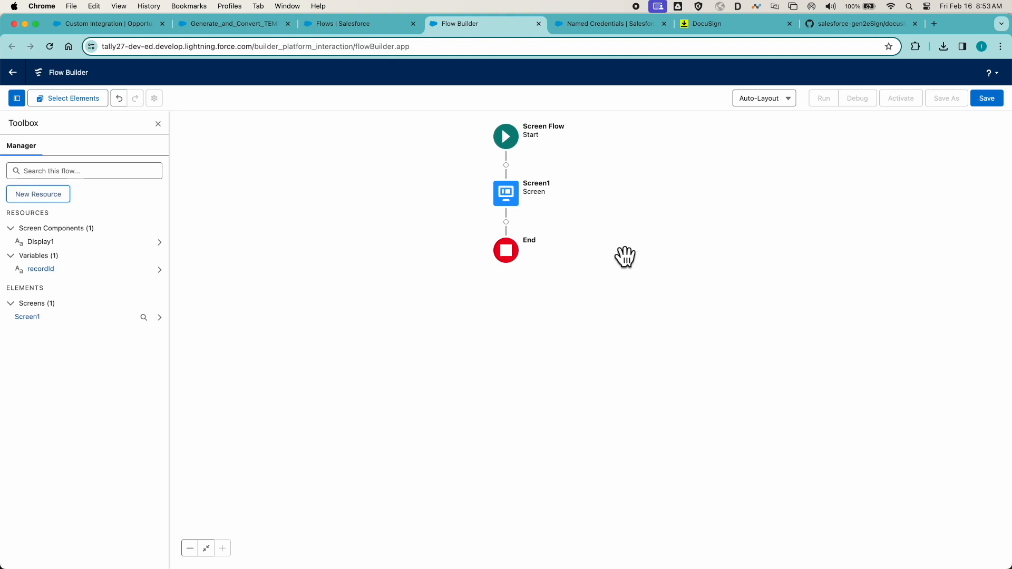
- Add an Action element after Screen1 that uses the docusignGen component action
left_click(506, 222)
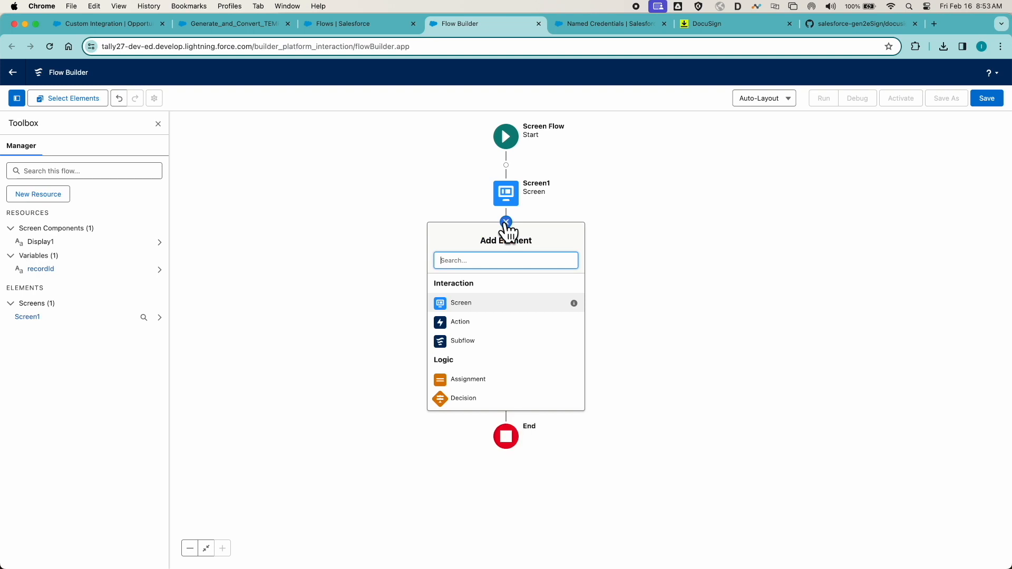
left_click(469, 323)
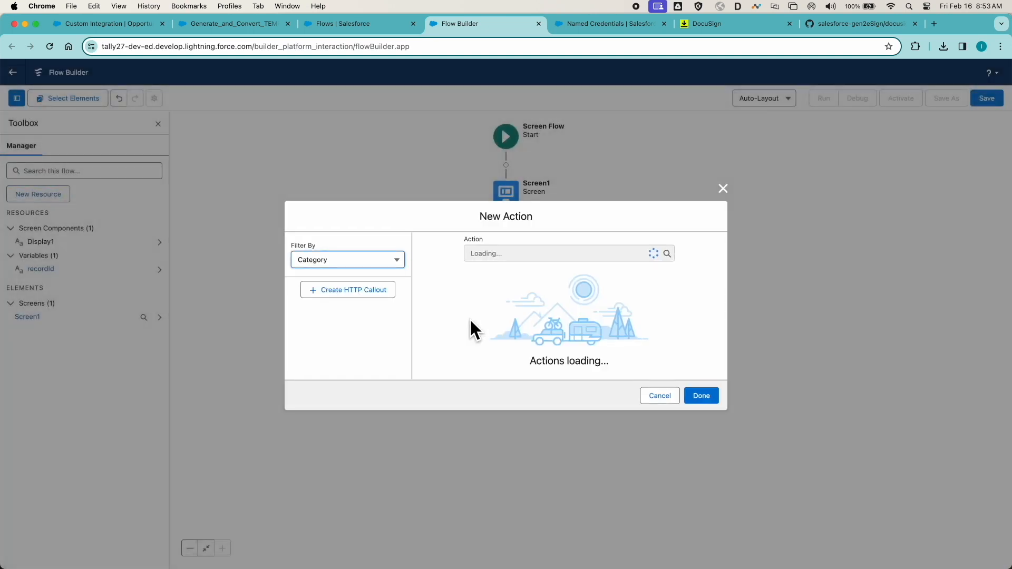
left_click(508, 188)
type("docus")
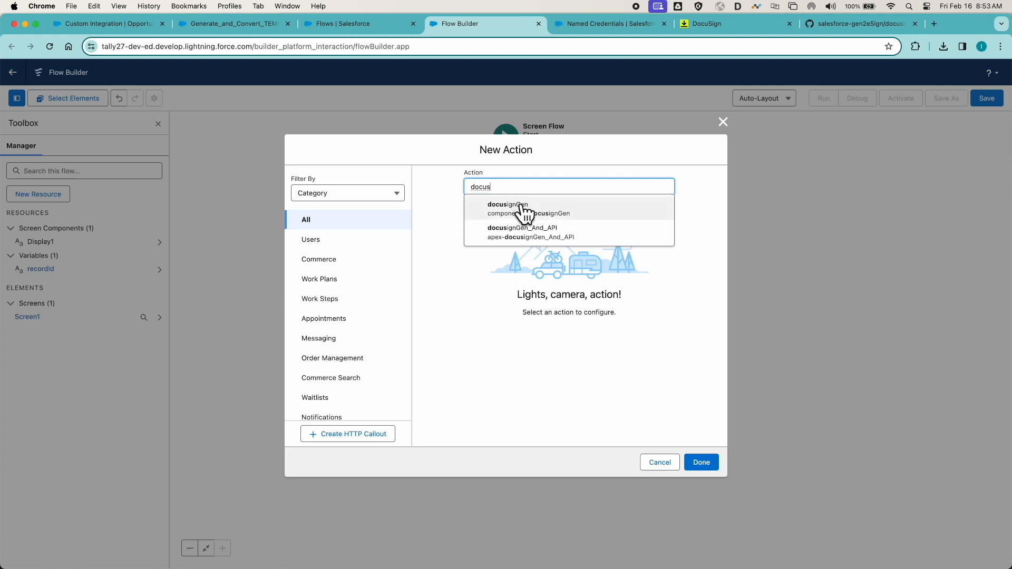
left_click(522, 208)
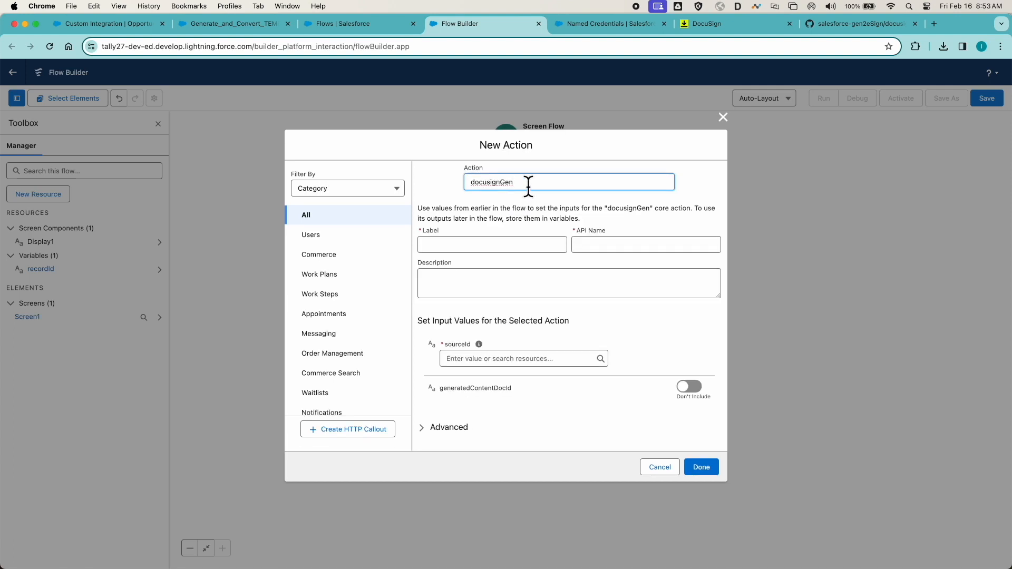
- Give the action the label and API name docusignGen, choose a flow resource for its sourceId input, and finish it
left_click_drag(528, 185, 454, 181)
key("super+c")
left_click(446, 244)
key("super+v")
key("Tab")
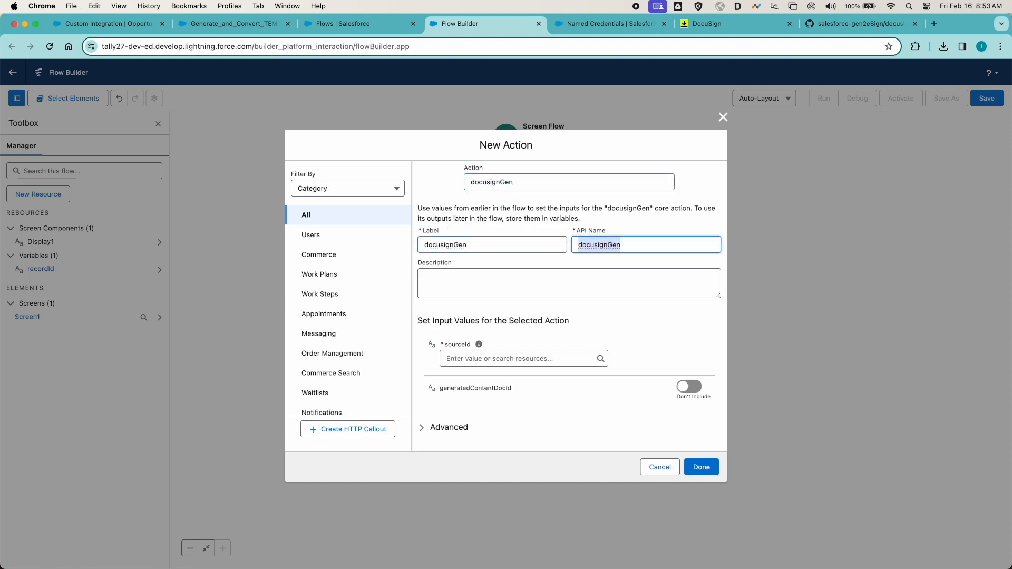
left_click(491, 358)
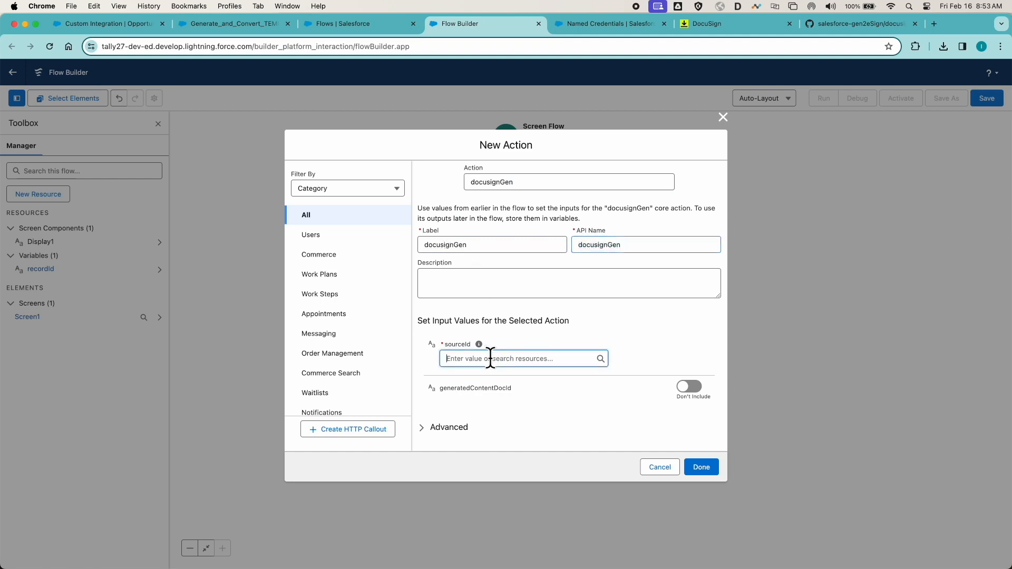
left_click(502, 322)
left_click(703, 466)
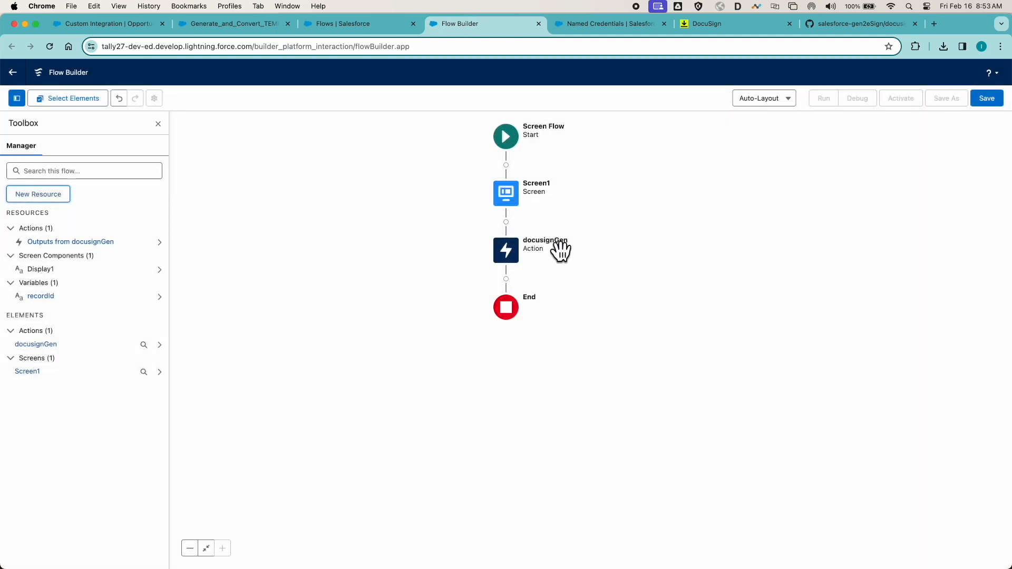
- Add a Screen element after the docusignGen action with the label and API name Screen2
left_click(506, 279)
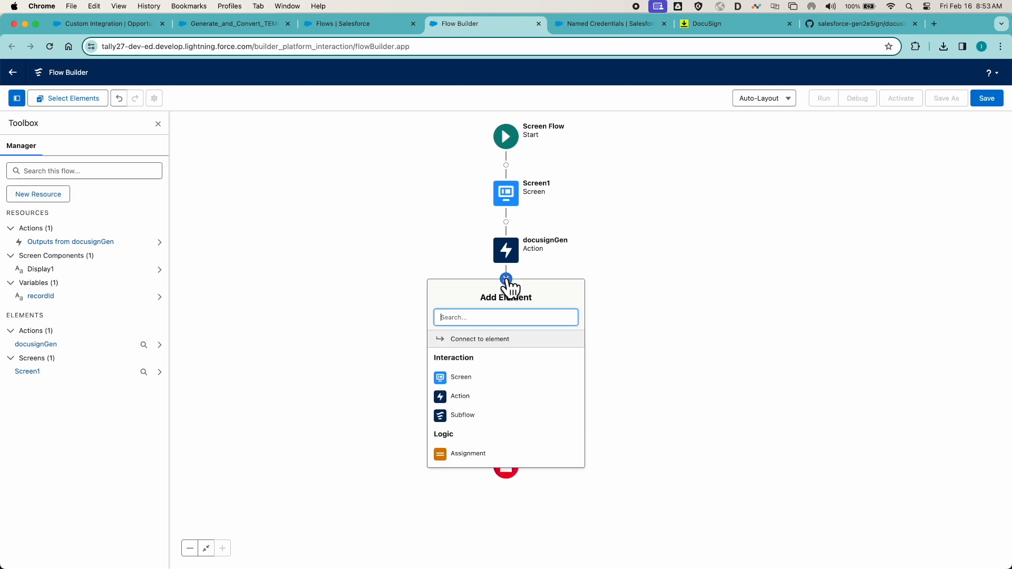
left_click(469, 379)
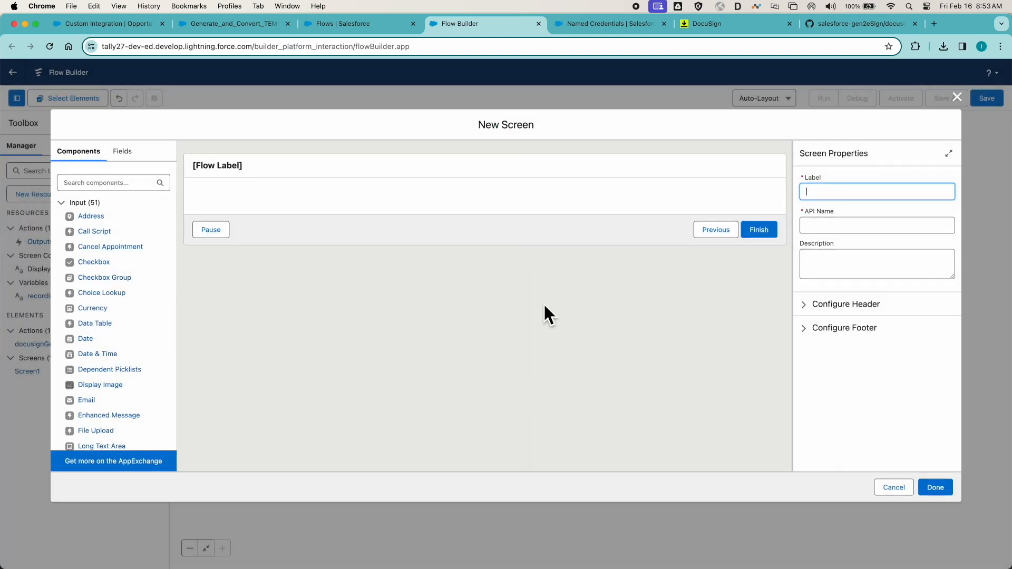
type("Screen2")
key("Tab")
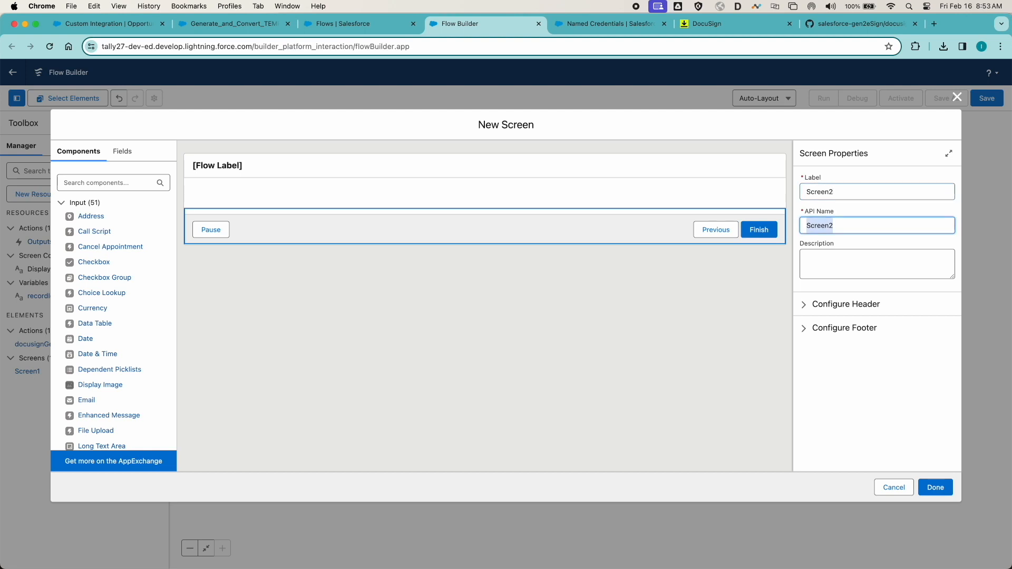
- Place a Display Text component on Screen2 and give it the API name Display2
scroll(105, 295, "down", 10)
left_click_drag(102, 414, 312, 202)
left_click(839, 194)
type("Display2")
key("Tab")
- Set Display2's text to "Created Document:" followed by the docusignGen output generatedContentDocId, and finish Screen2
left_click(844, 266)
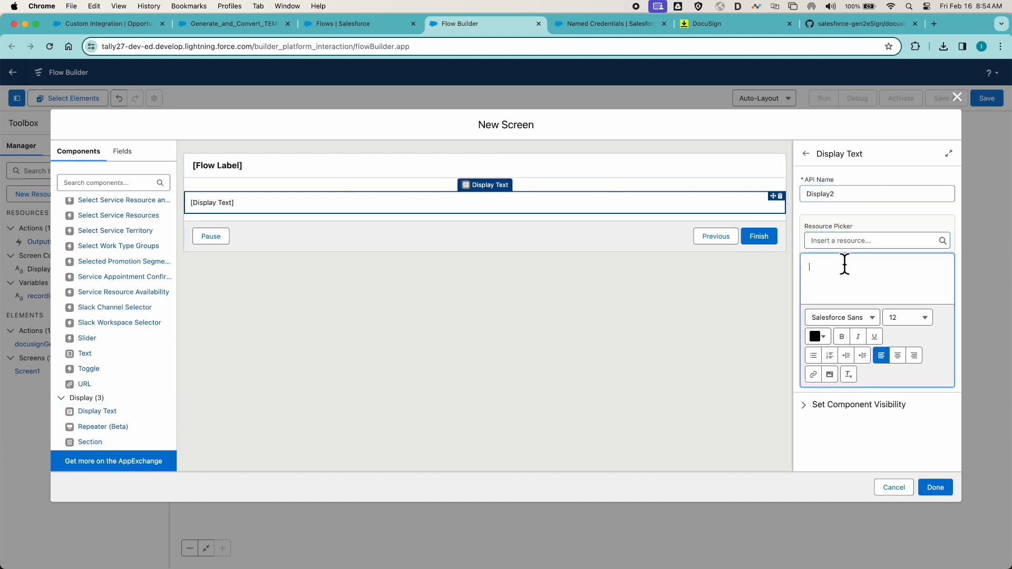
type("Created Document:")
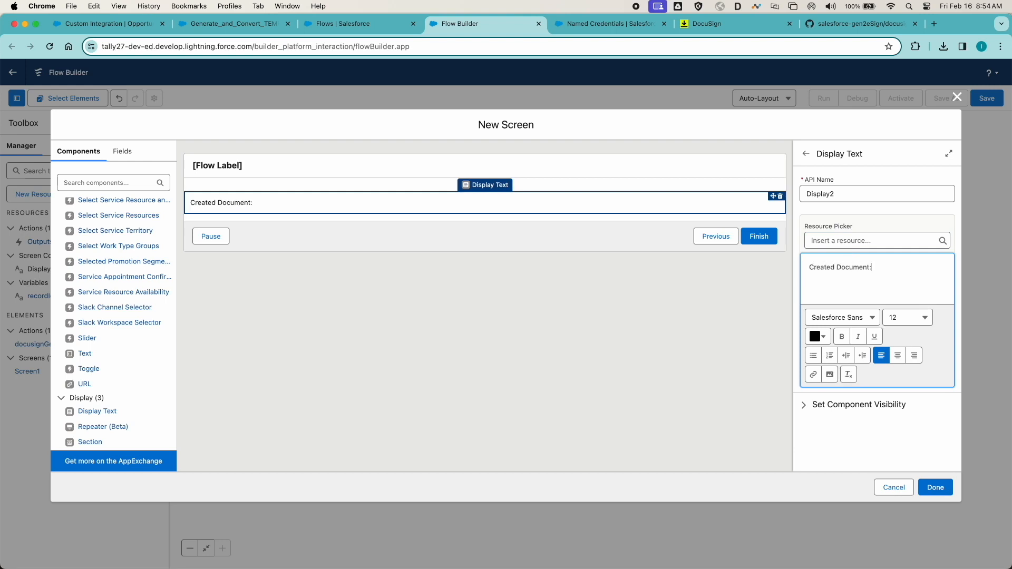
left_click(859, 240)
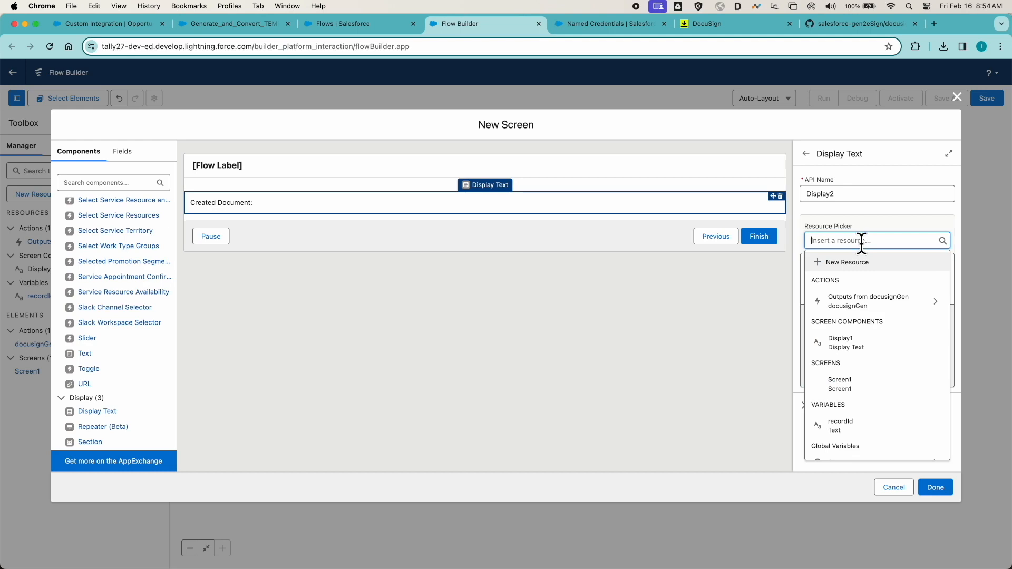
left_click(933, 305)
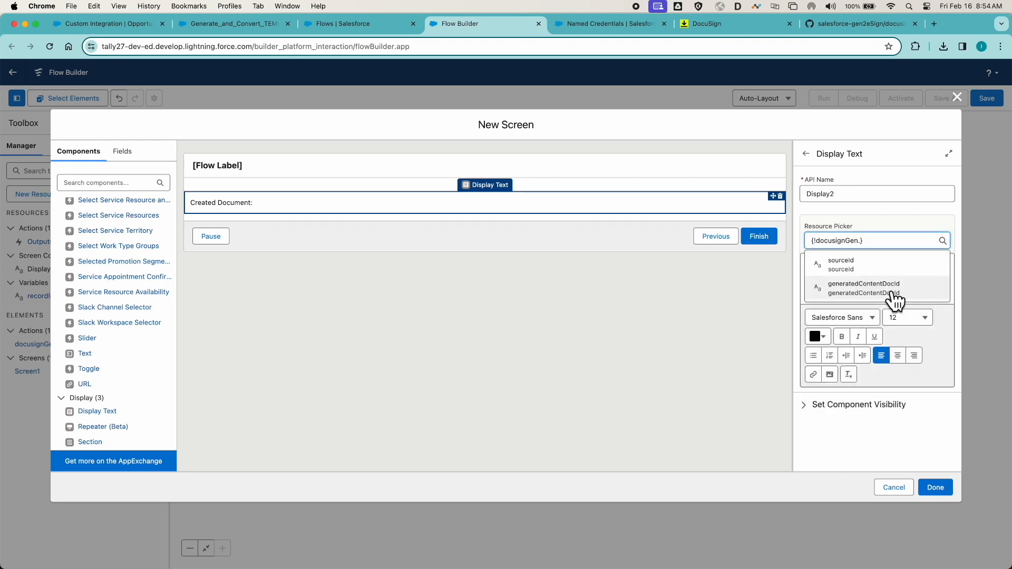
left_click(872, 293)
left_click(936, 487)
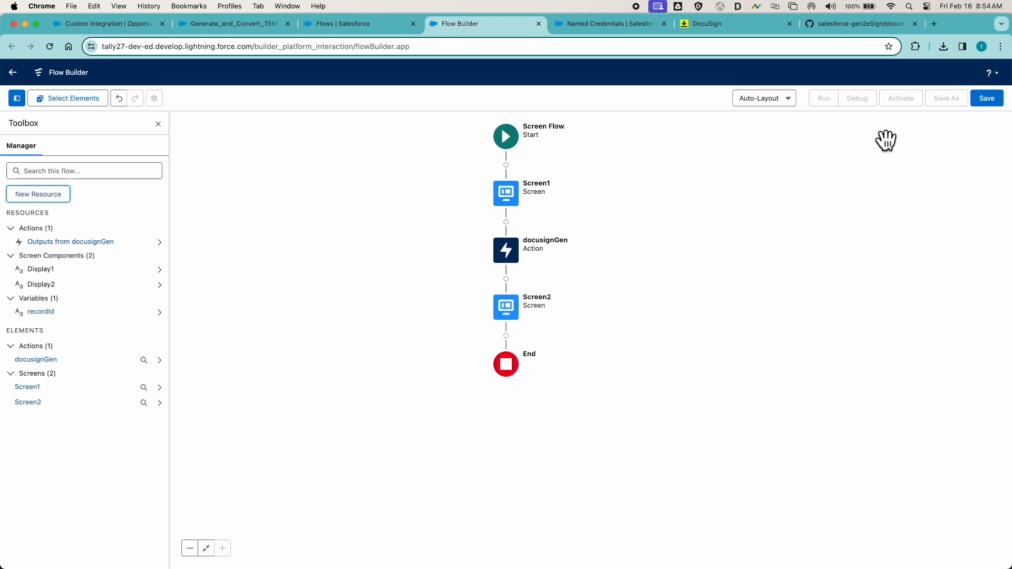
- Save the flow with the label "Gen to eSign" and API name Gen_to_eSign, and activate it
left_click(988, 100)
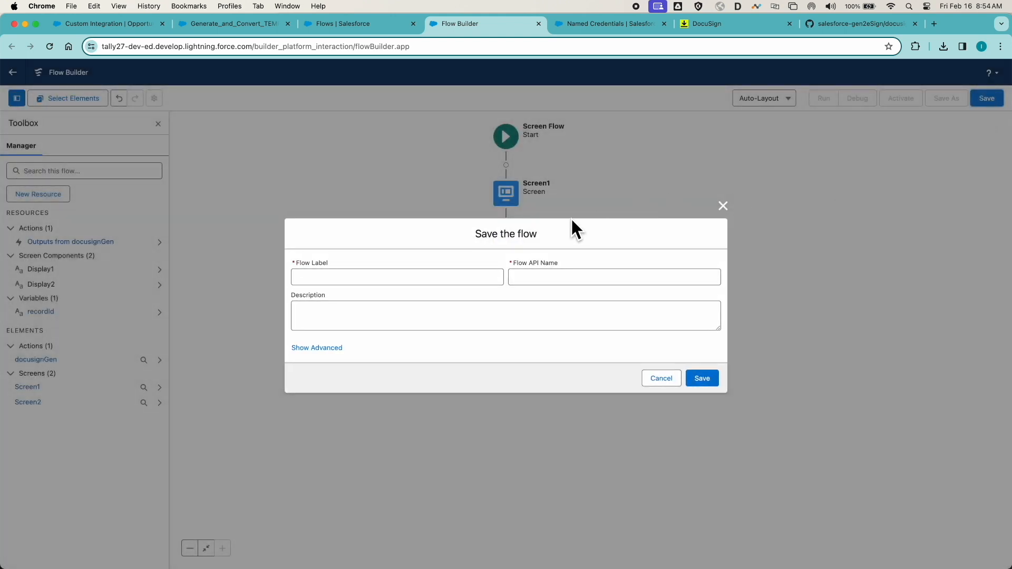
left_click(426, 276)
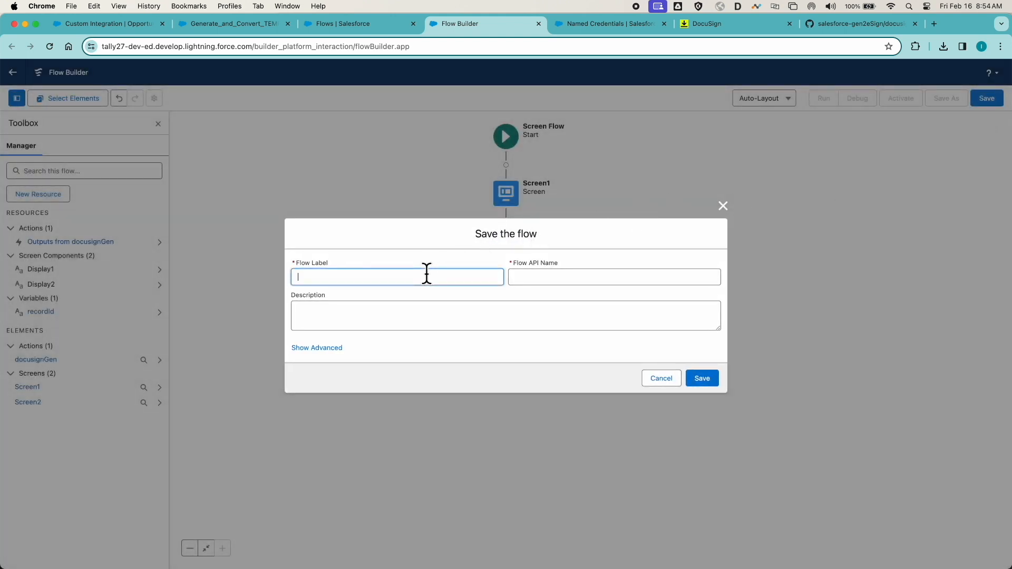
type("Gen to eSign")
key("Tab")
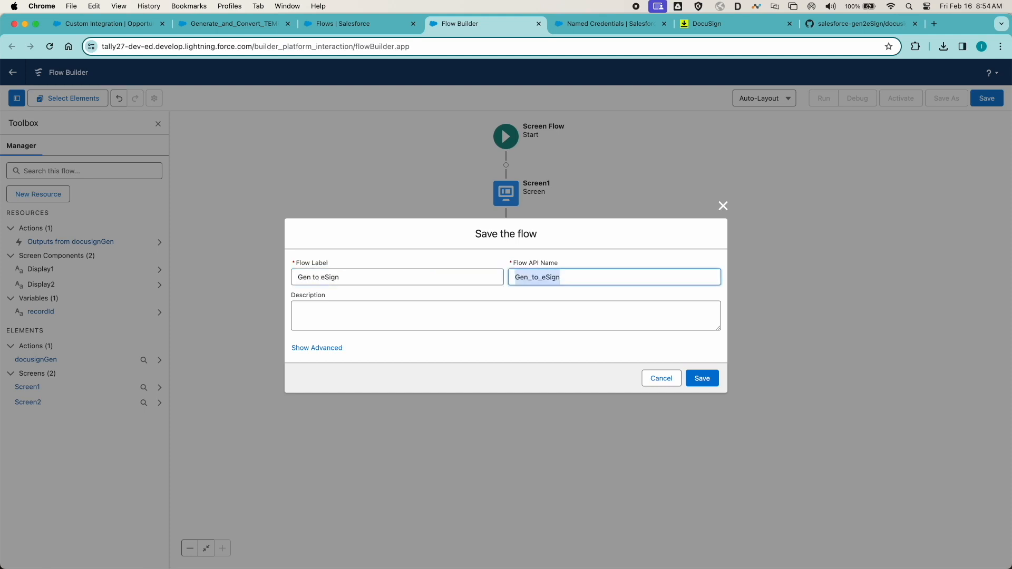
left_click(701, 379)
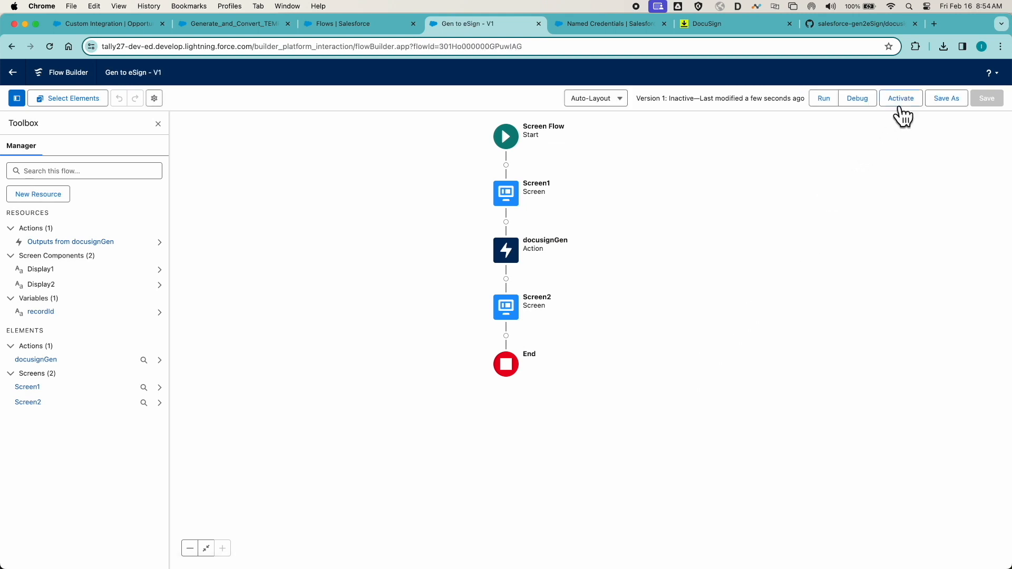
left_click(901, 101)
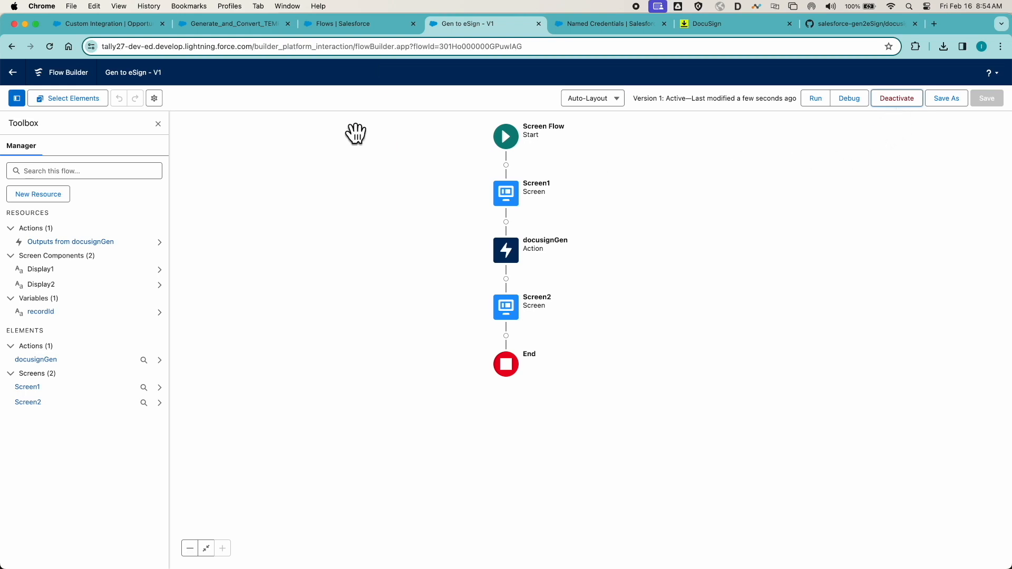
- Switch to the Custom Integration opportunity and copy its record ID from the page address
left_click(122, 26)
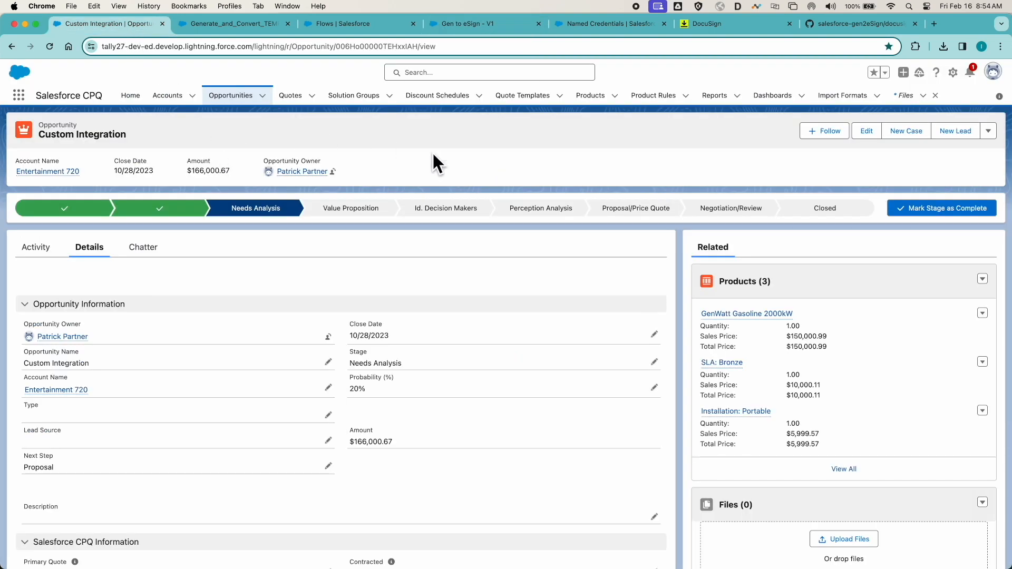
left_click(952, 73)
left_click(377, 46)
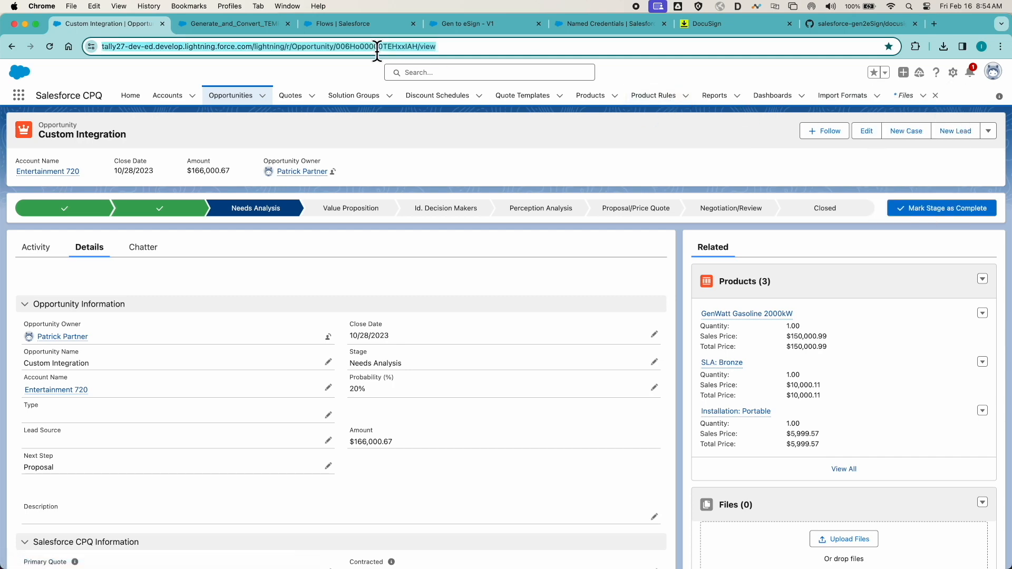
double_click(383, 46)
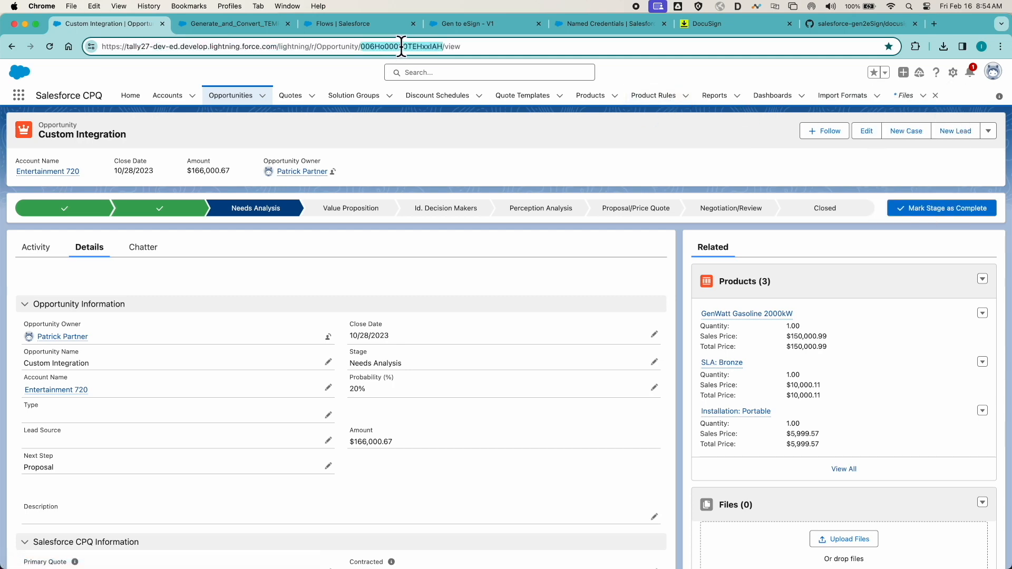
- Debug the Gen to eSign flow with the copied opportunity ID as recordId and advance past Screen1 to generate the document
left_click(352, 24)
left_click(466, 23)
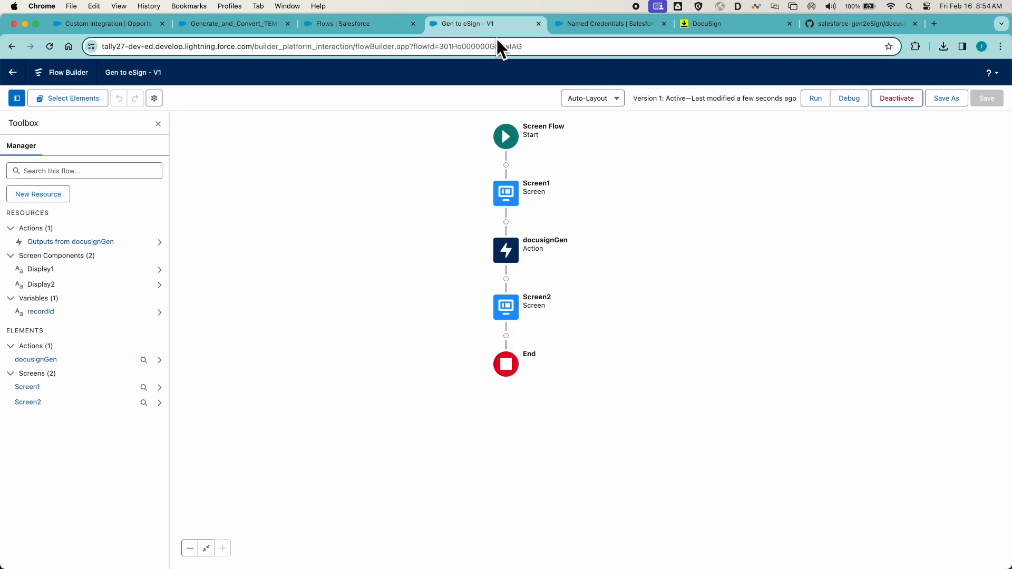
left_click(850, 99)
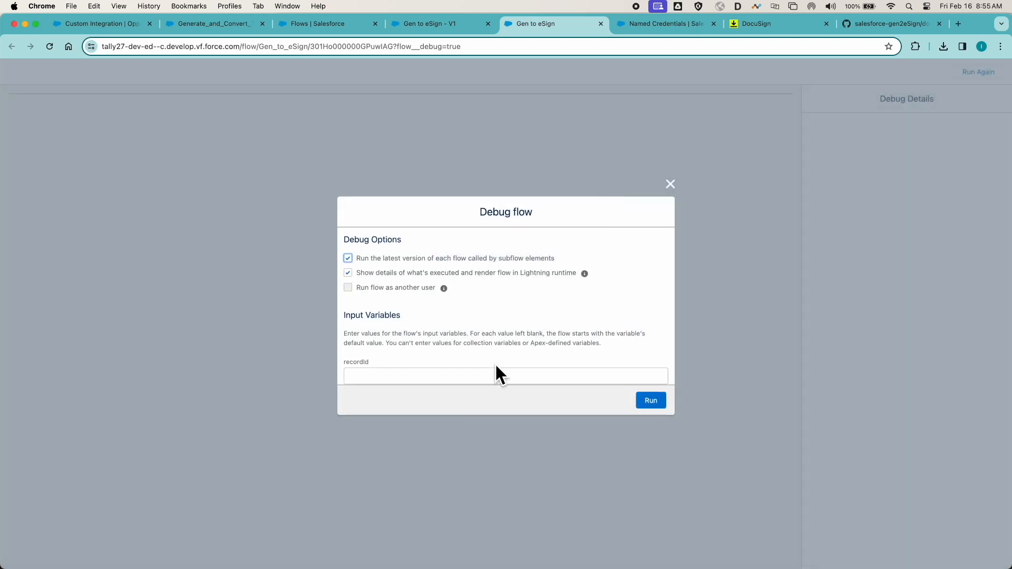
left_click(457, 377)
key("super+v")
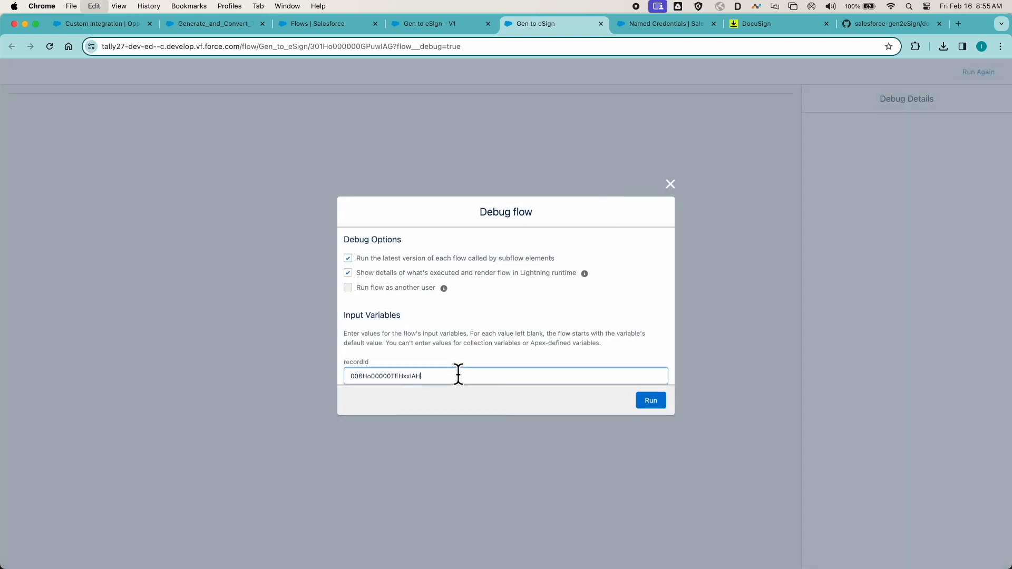
left_click(650, 402)
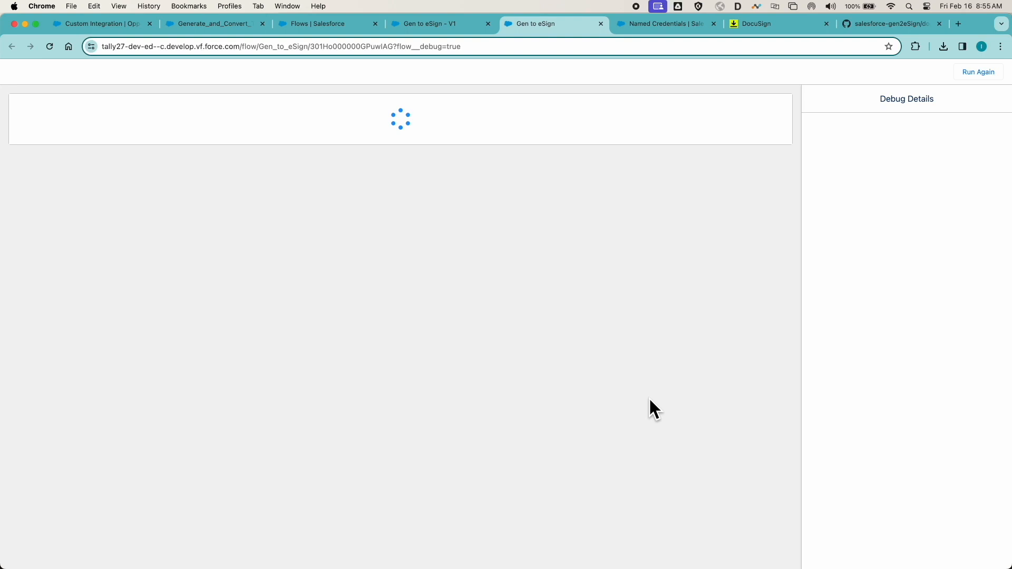
left_click(771, 156)
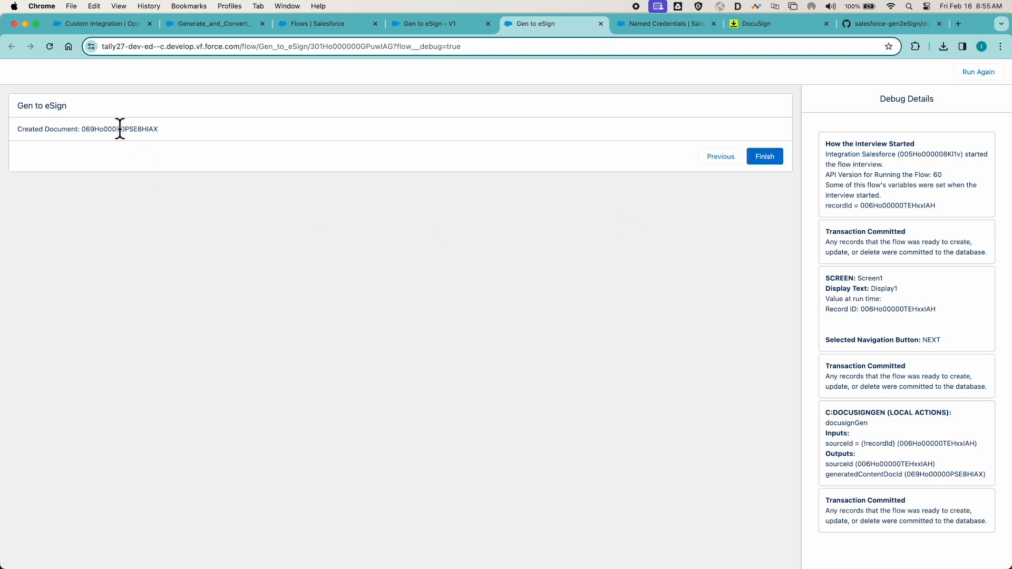
- Close the debug run, reload the Custom Integration opportunity, and preview the newly generated Gen API Doc file
left_click(601, 23)
left_click(119, 24)
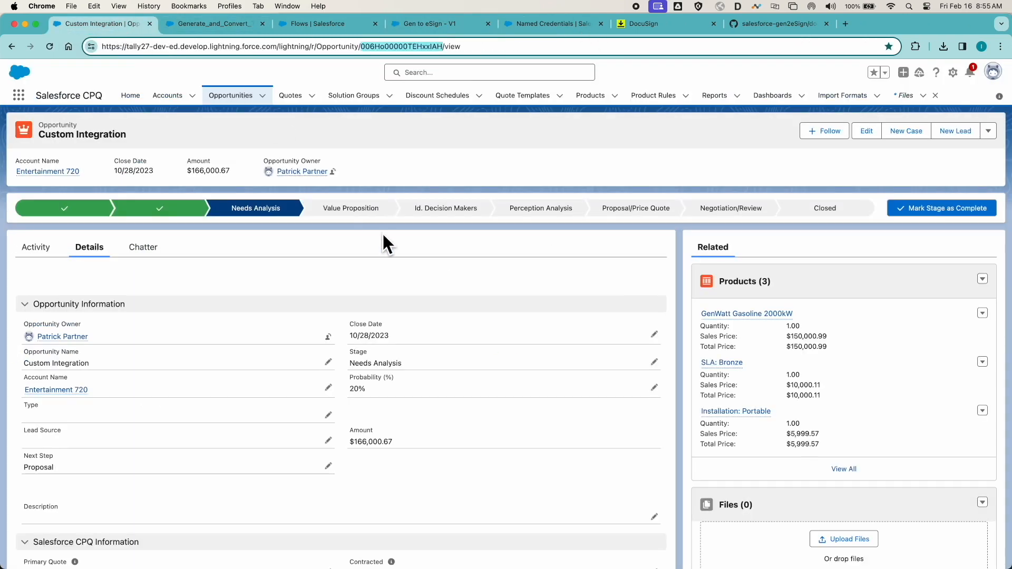
key("super+r")
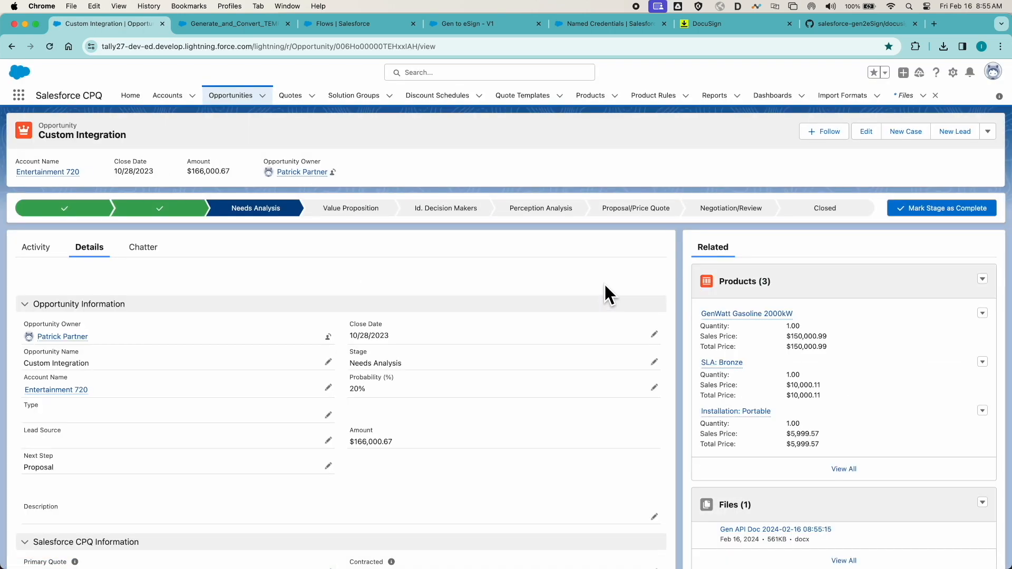
left_click(760, 529)
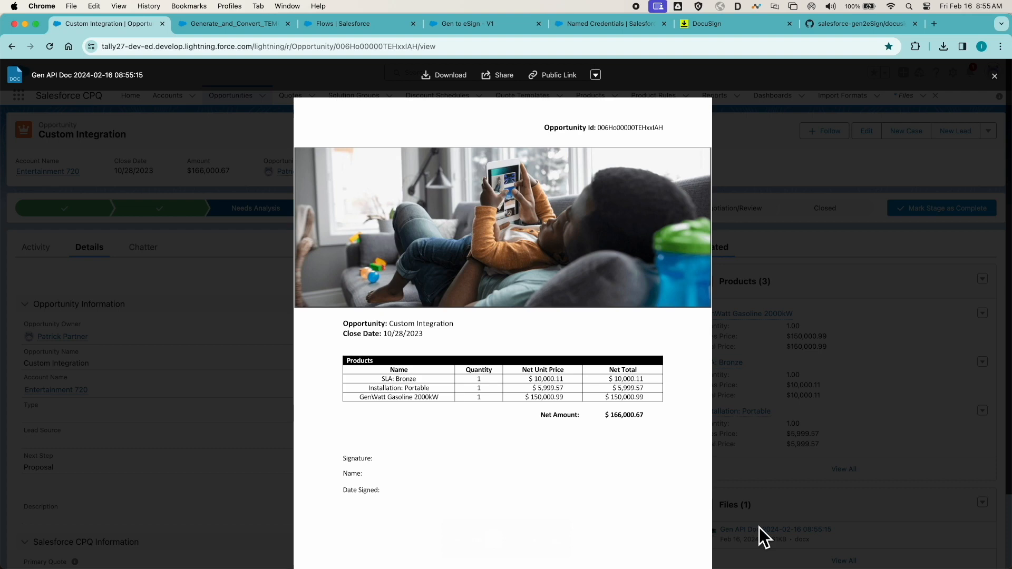
left_click(596, 75)
left_click(625, 195)
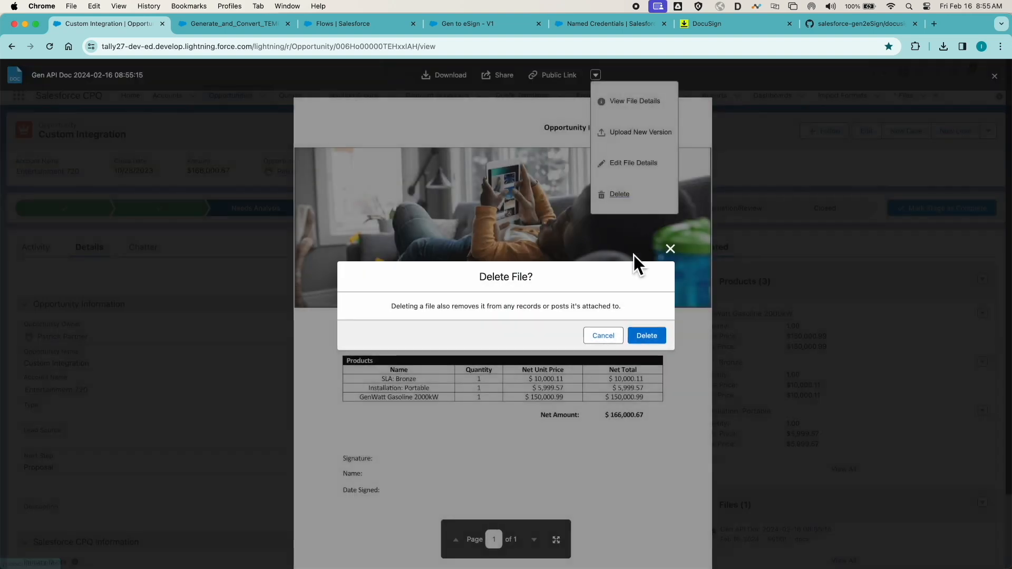
left_click(648, 336)
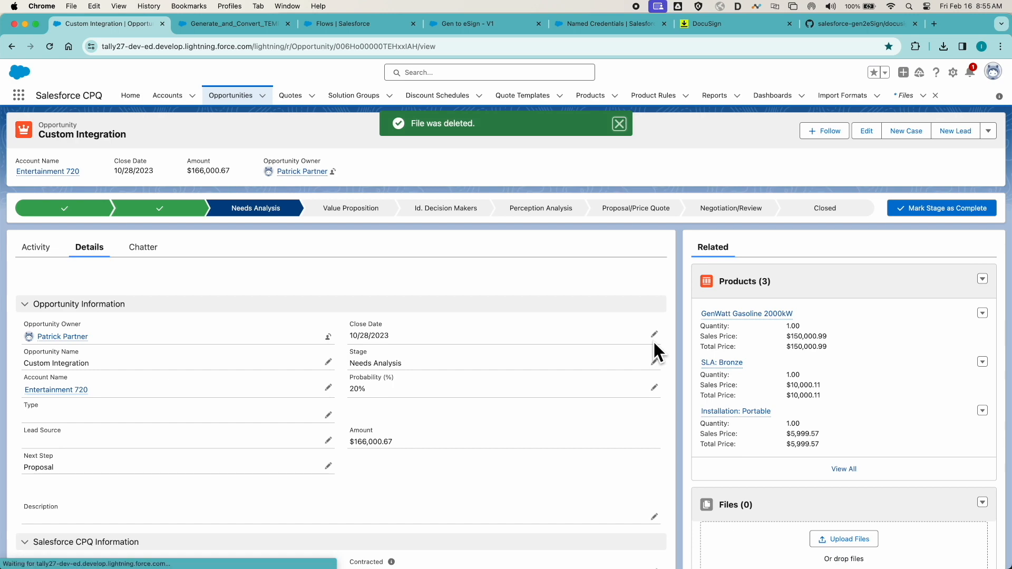
left_click(620, 124)
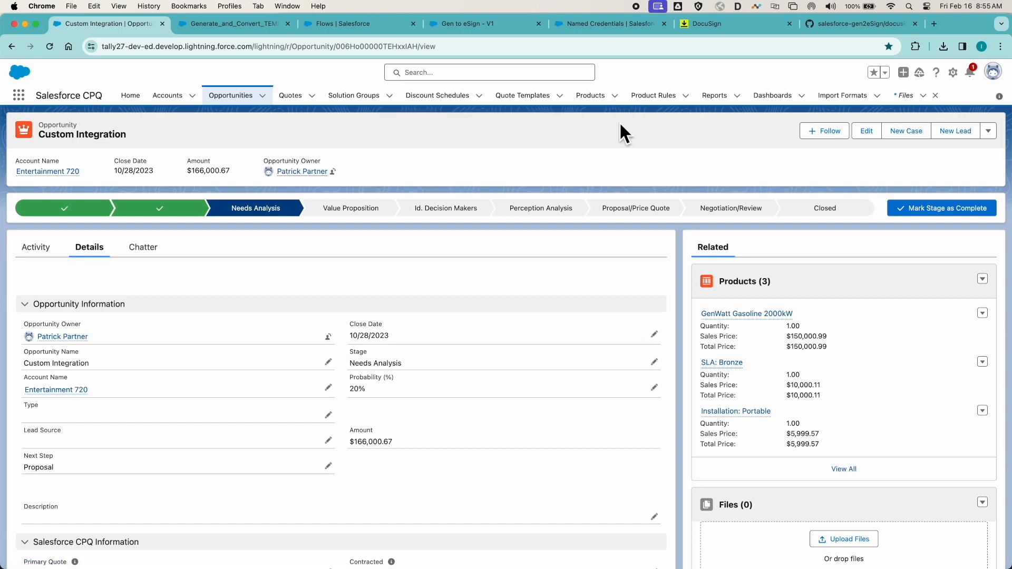
- Copy the code of docusignEsign.cls from the salesforce-gen2eSign GitHub repository and switch to the Developer Console
left_click(838, 26)
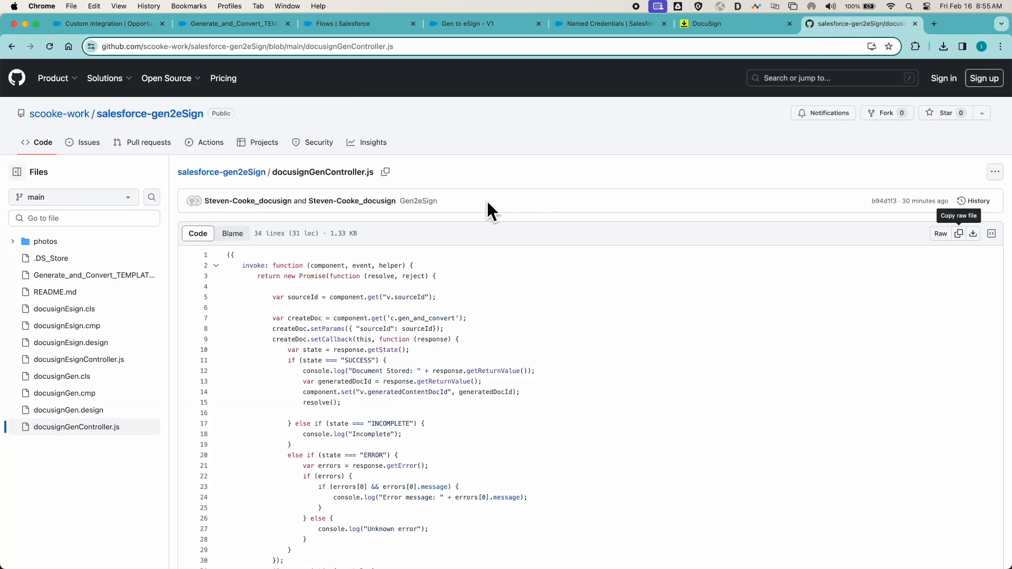
left_click(77, 310)
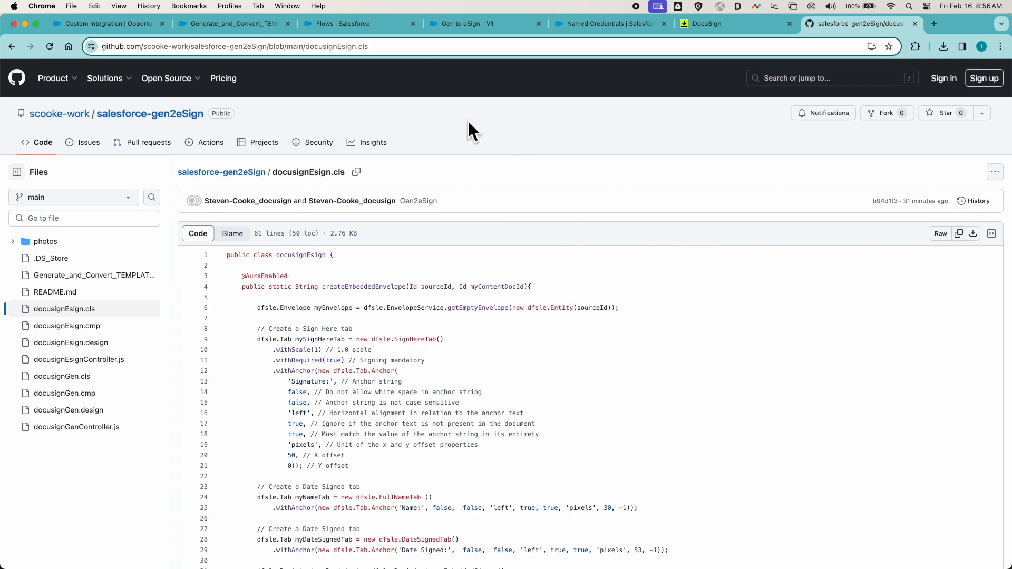
key("ctrl+Up")
left_click(656, 226)
- Create a new Apex class named docusignEsign
left_click(284, 52)
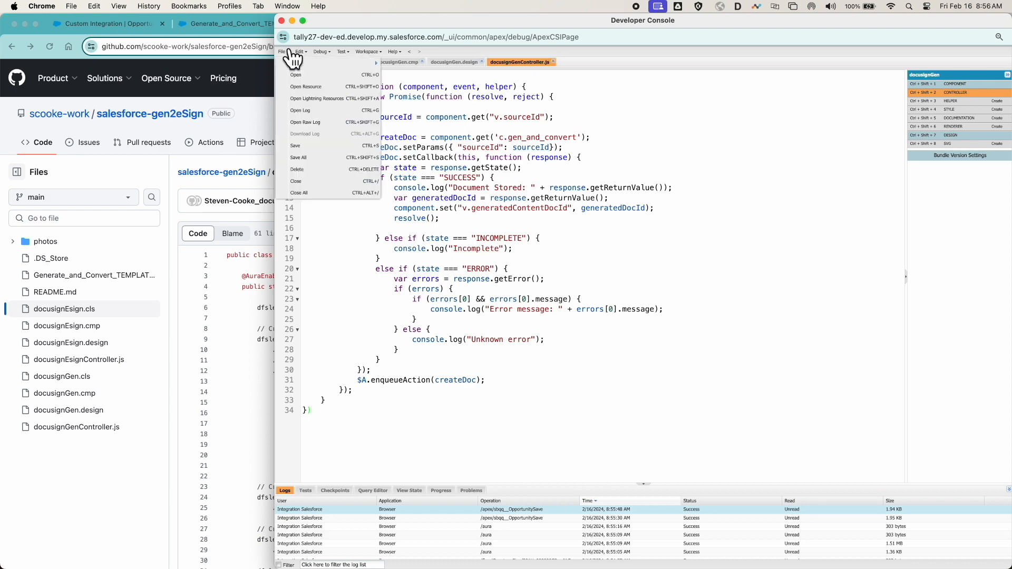
mouse_move(338, 65)
left_click(406, 64)
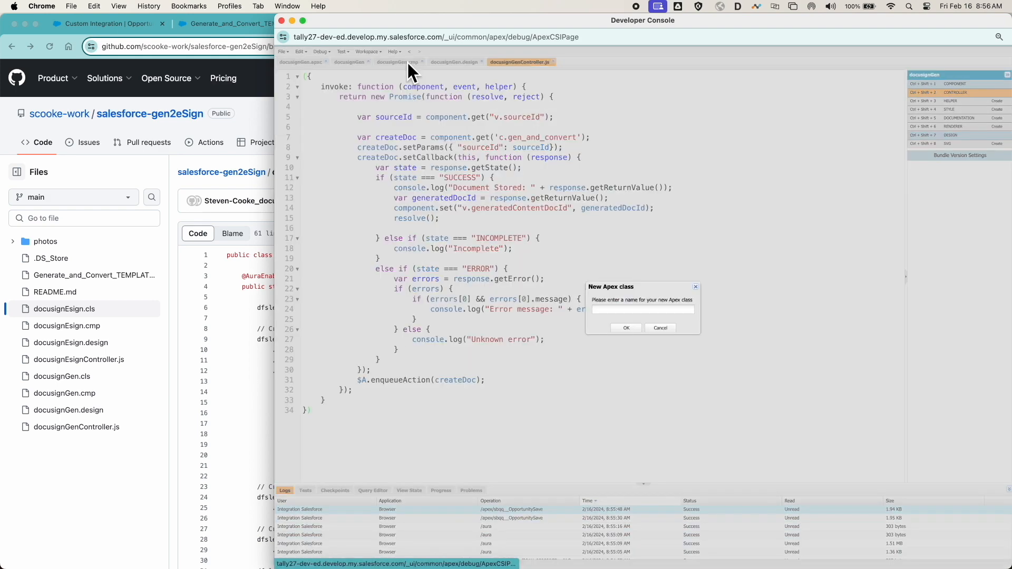
type("docusi")
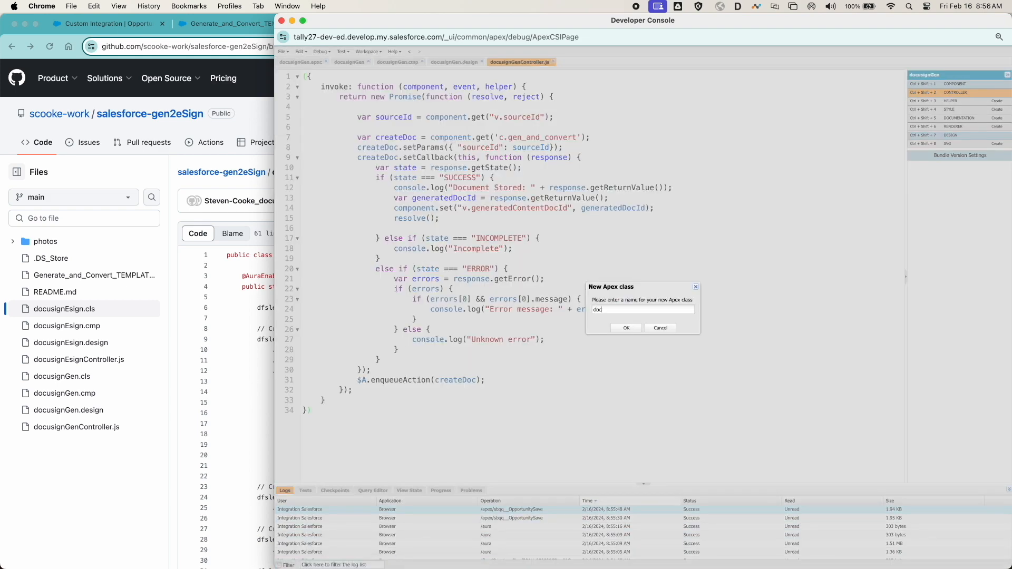
type("gnEsign")
left_click(626, 328)
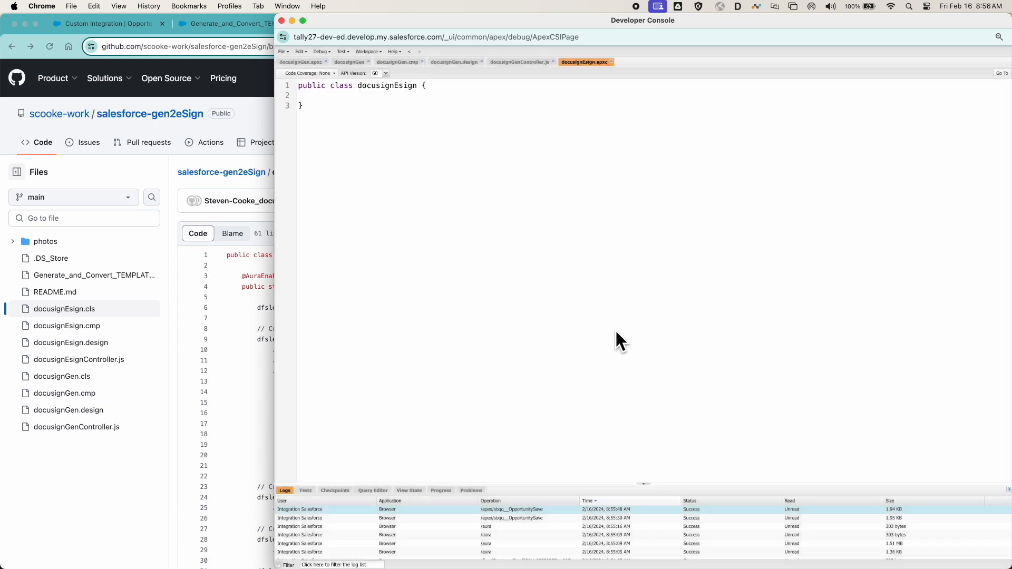
- Replace the docusignEsign class template with the copied repository code and review it from start to end
key("super+a")
key("super+v")
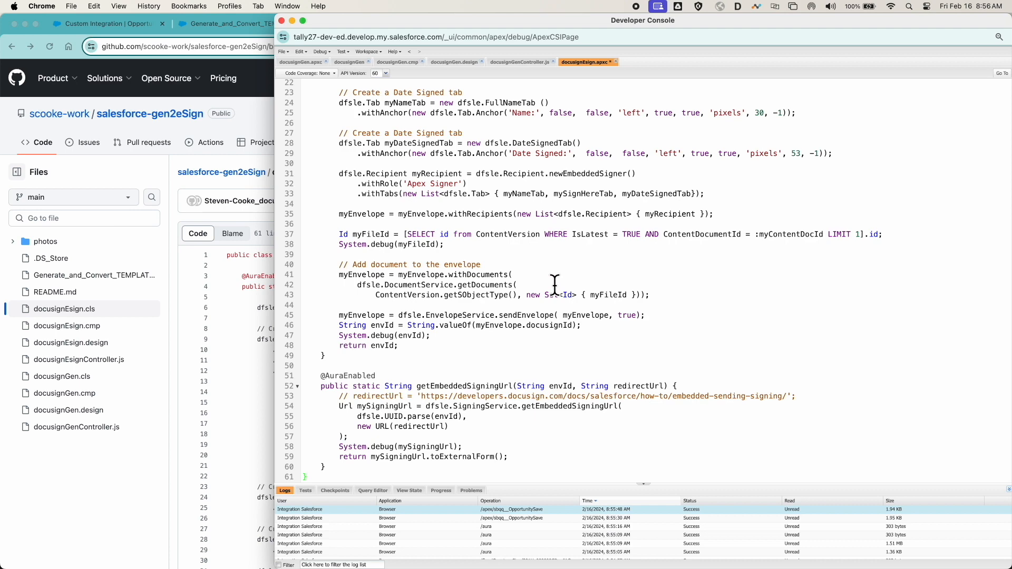
scroll(555, 284, "up", 7)
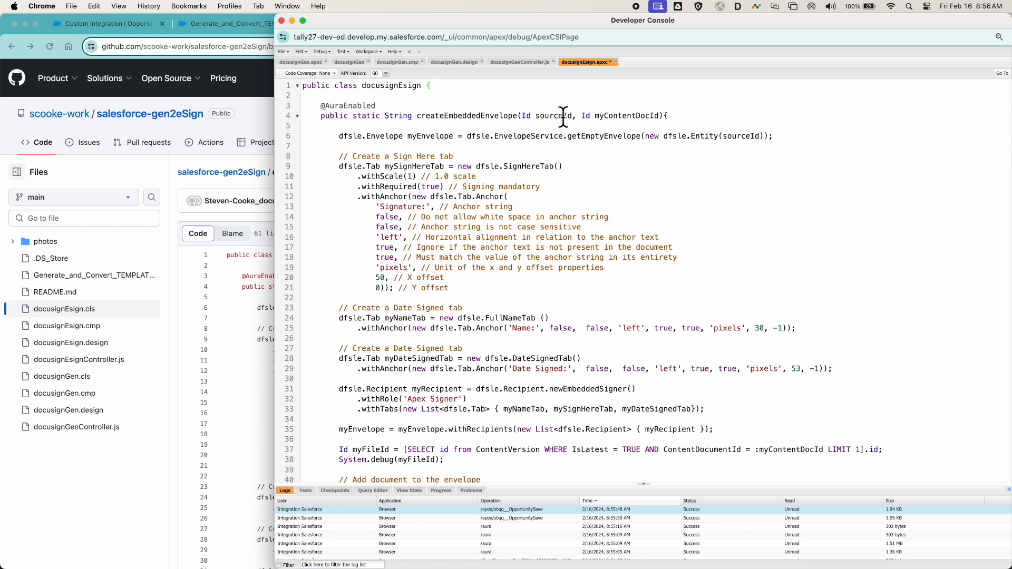
scroll(569, 394, "down", 4)
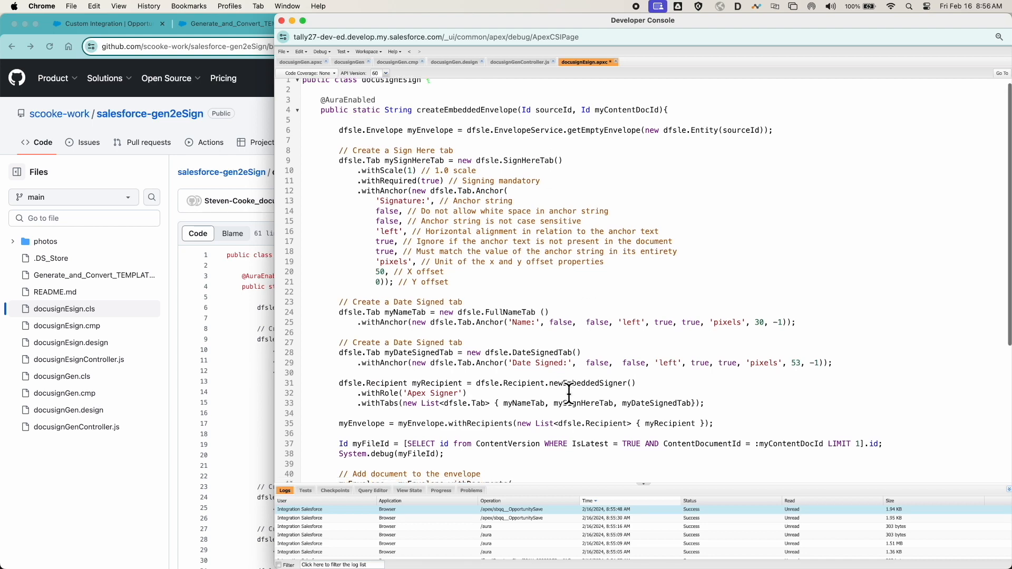
scroll(568, 394, "down", 3)
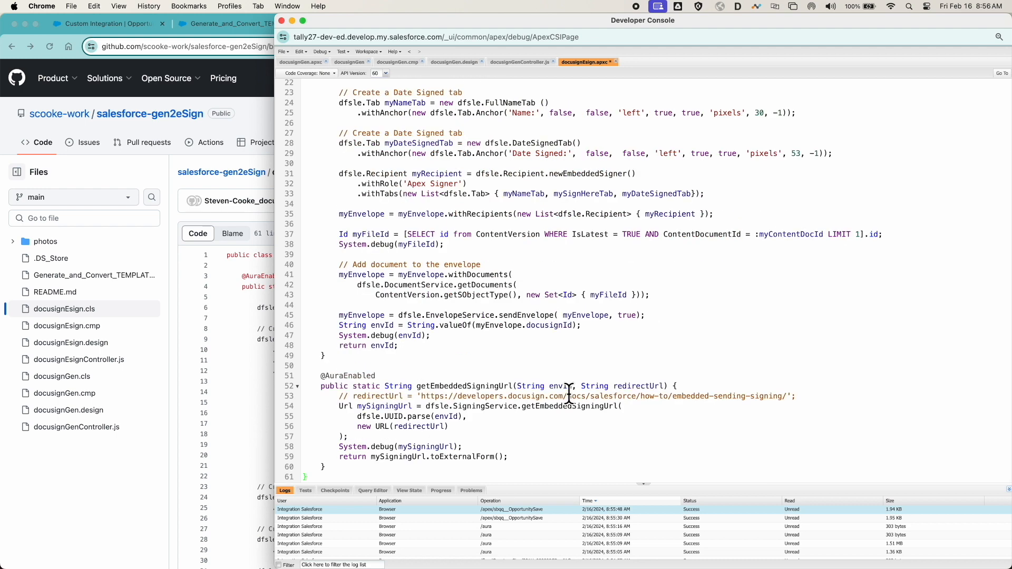
- Uncomment the redirectUrl assignment in getEmbeddedSigningUrl and save the docusignEsign class
left_click(351, 396)
key("BackSpace")
key("BackSpace")
key("BackSpace")
key("super+s")
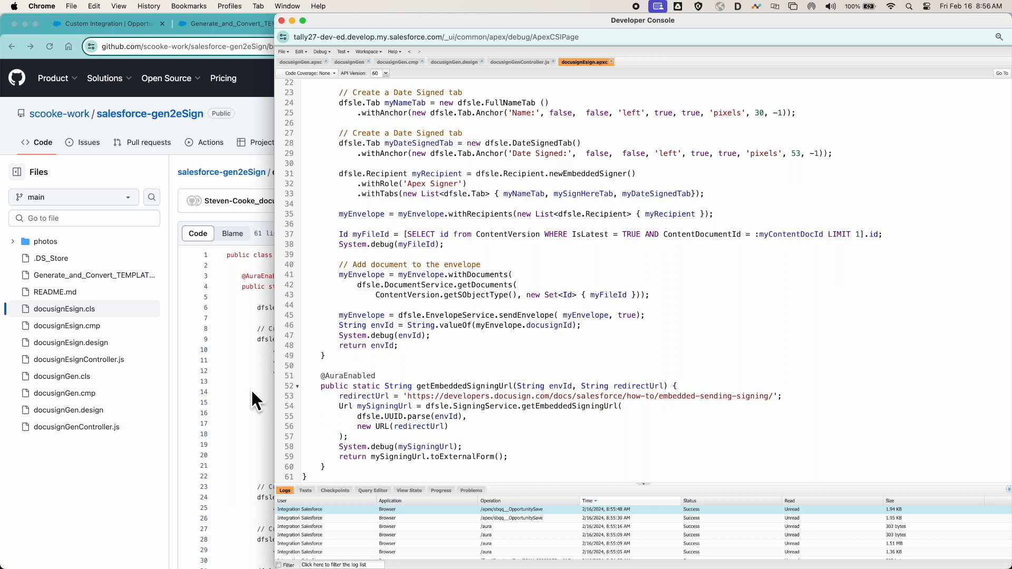
- Create a new Lightning component bundle named docusignEsign without any optional configurations
left_click(284, 52)
mouse_move(320, 65)
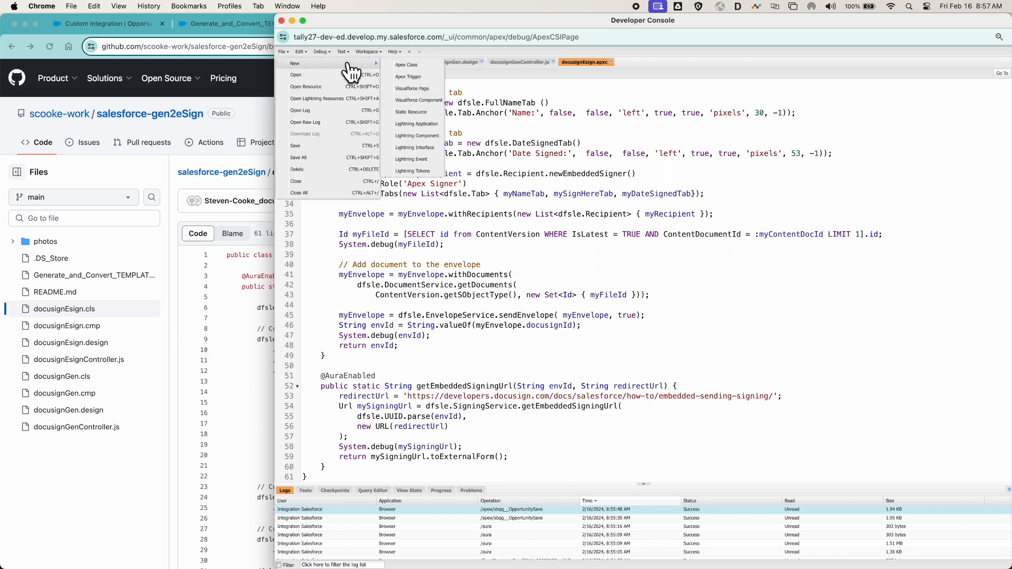
left_click(419, 136)
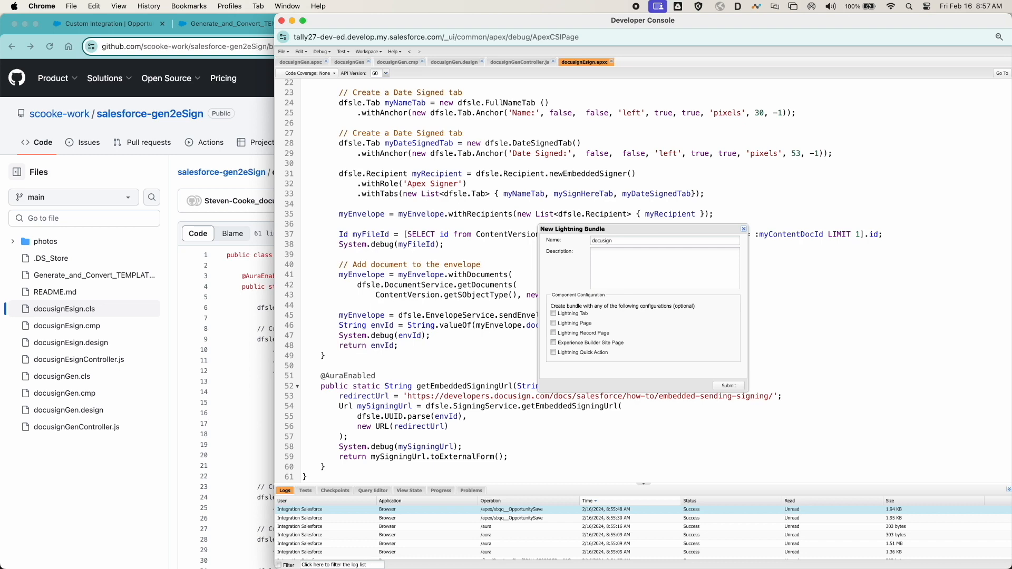
left_click(731, 385)
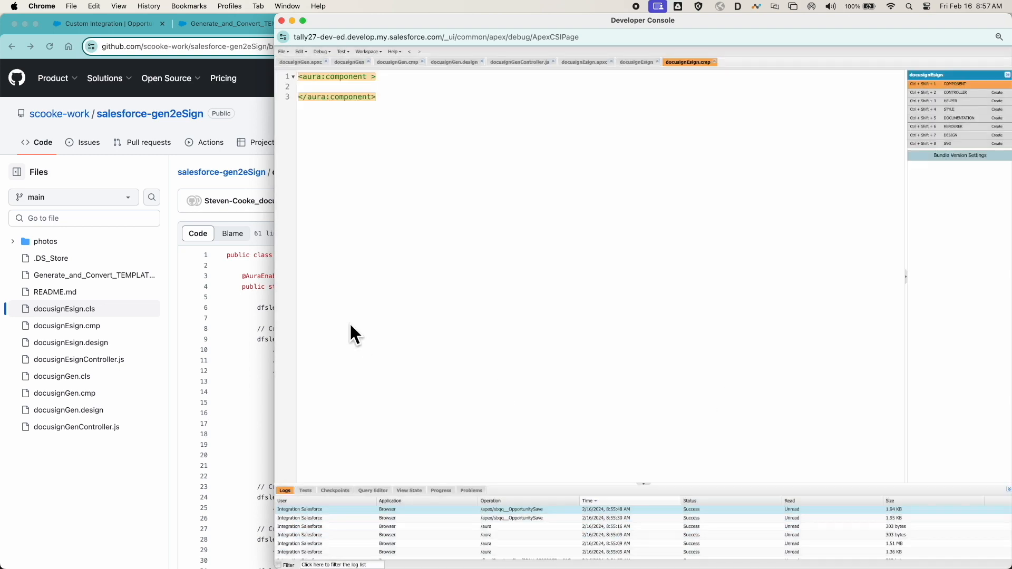
- Replace the docusignEsign component markup with the code of docusignEsign.cmp from the GitHub repository and save it
left_click(107, 326)
left_click(93, 327)
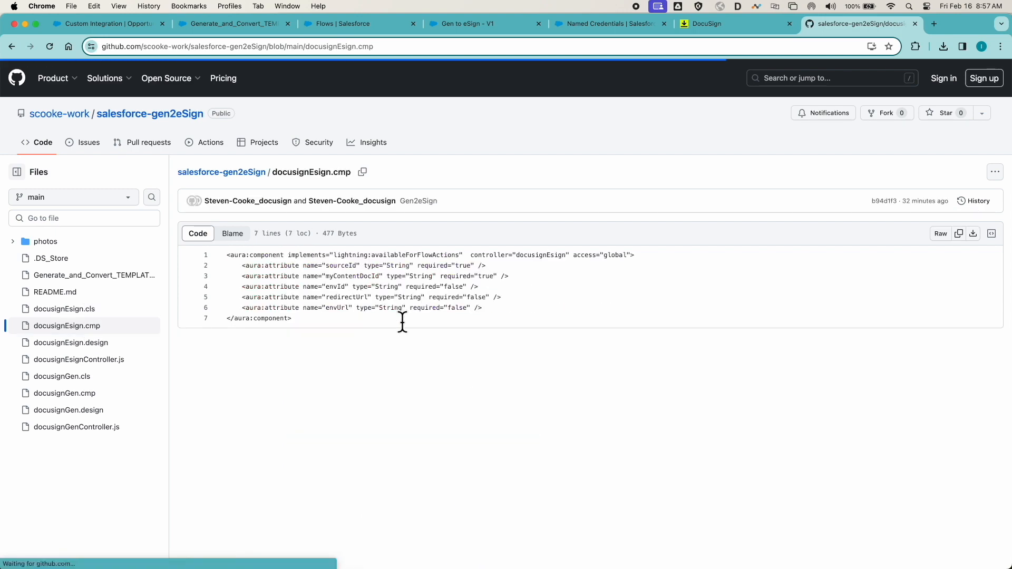
left_click(959, 235)
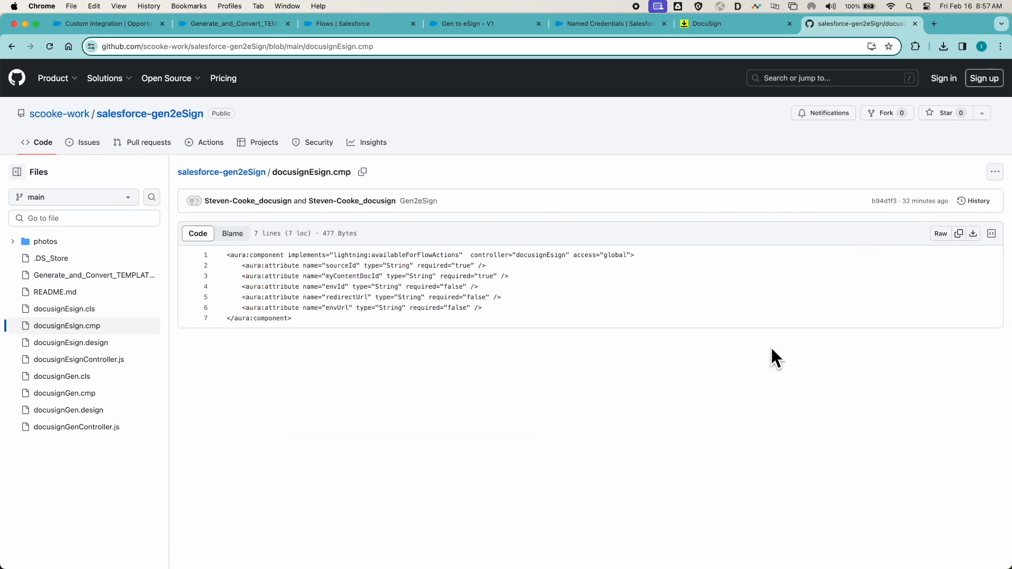
key("ctrl+Up")
left_click(769, 349)
key("super+a")
key("super+v")
key("super+s")
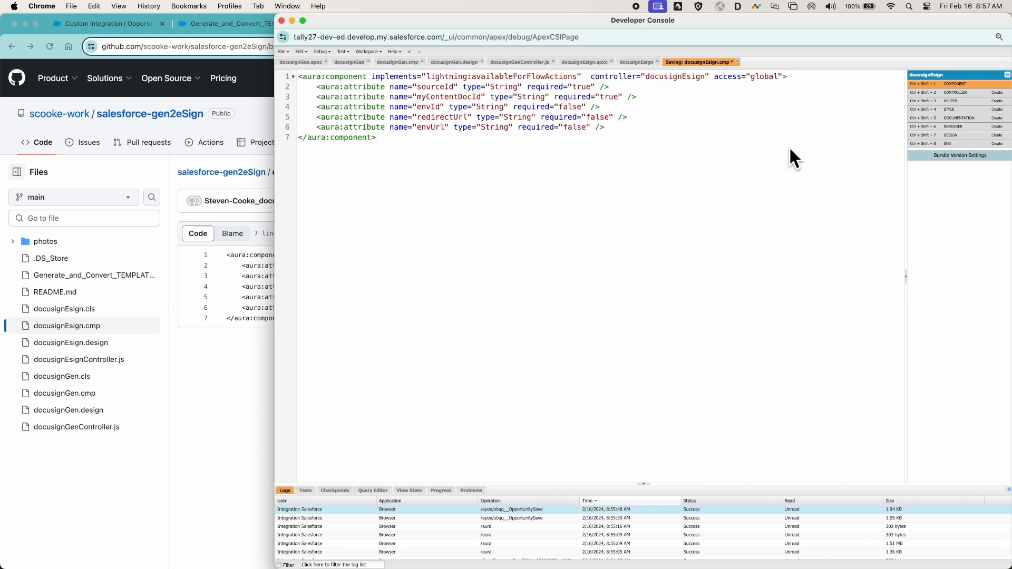
- Create the bundle's design resource, replace its contents with docusignEsign.design from the GitHub repository, and save it
left_click(945, 135)
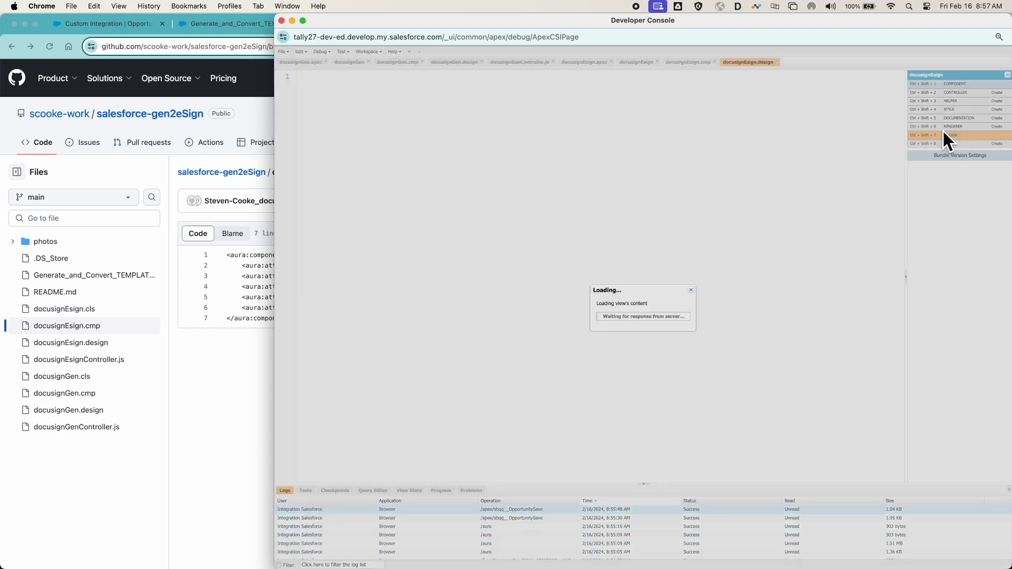
left_click(70, 342)
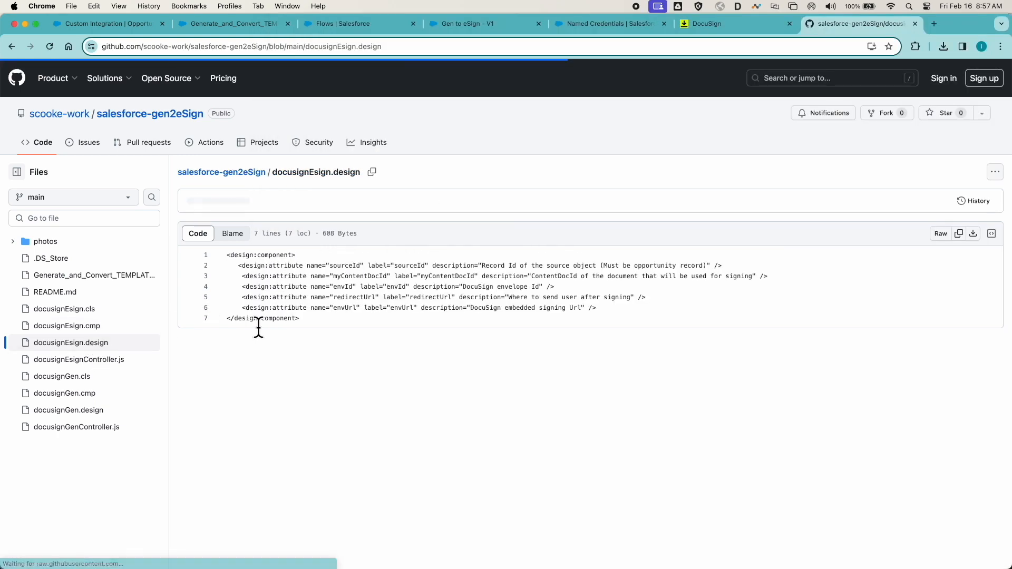
left_click(959, 244)
key("ctrl+Up")
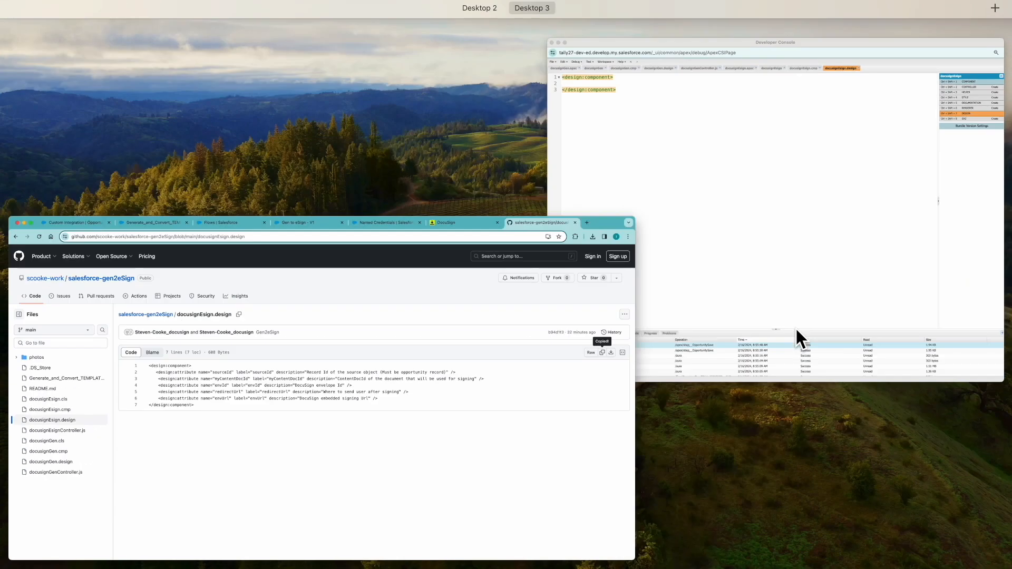
left_click(795, 327)
key("super+a")
key("super+v")
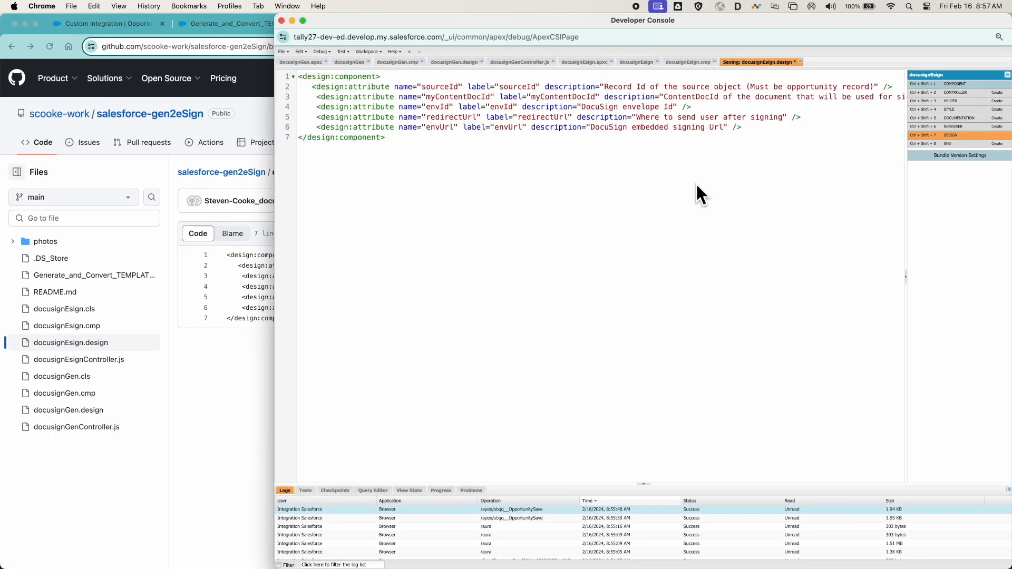
- Create the docusignEsign bundle's controller, replace its code with docusignEsignController.js from the GitHub repository, and save it
left_click(954, 94)
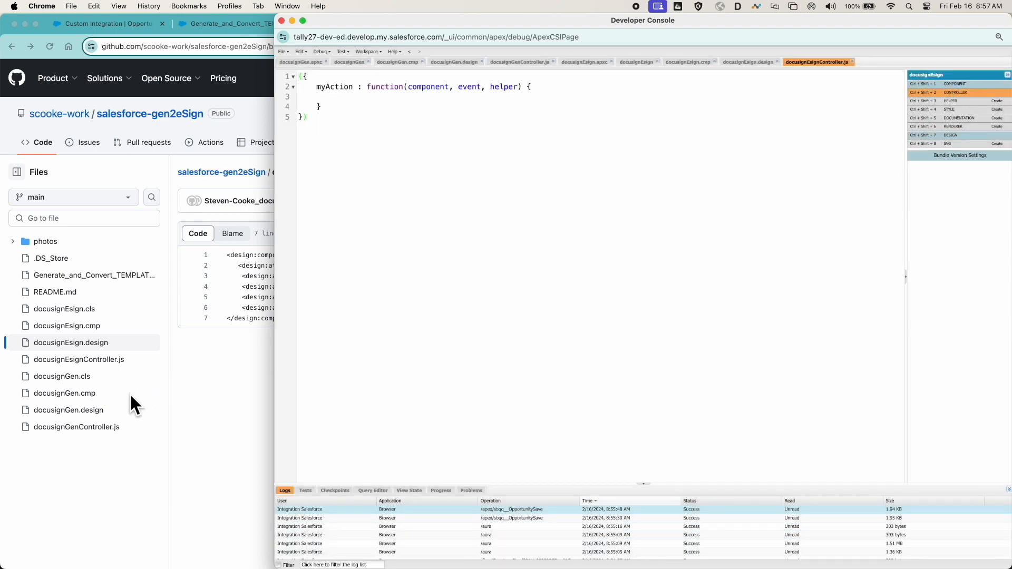
left_click(108, 360)
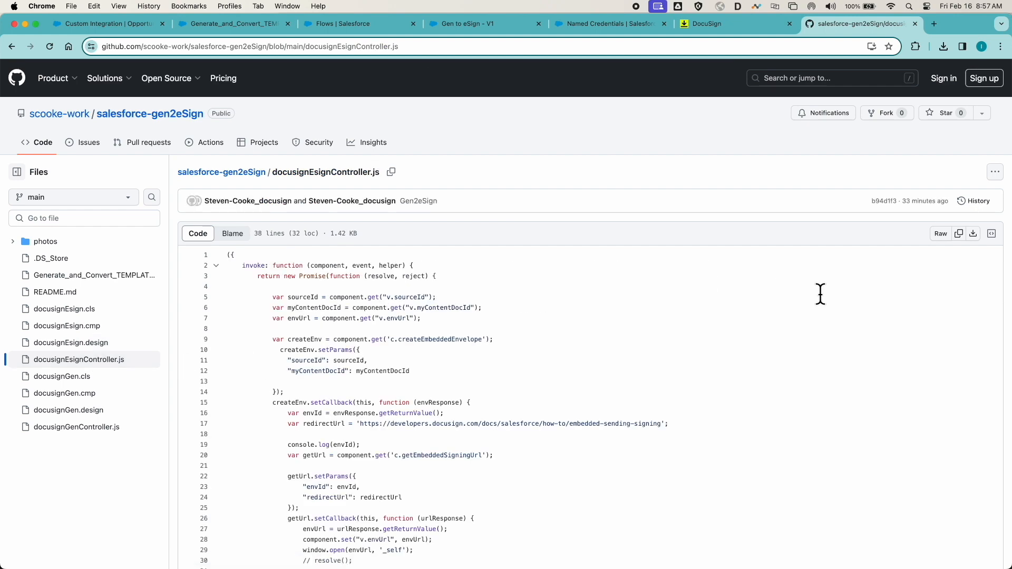
left_click(958, 234)
key("ctrl+Up")
left_click(783, 248)
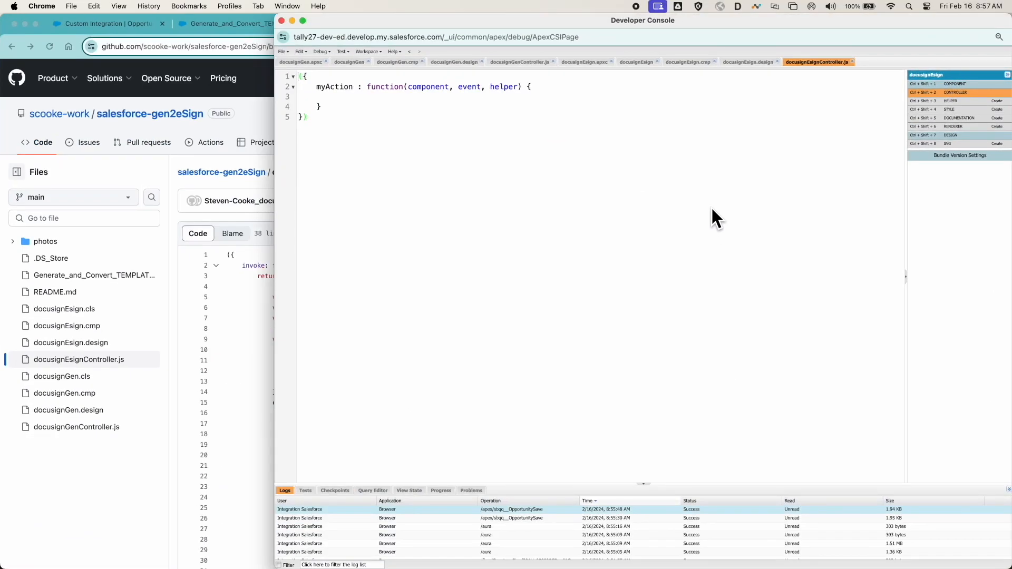
key("super+a")
key("super+v")
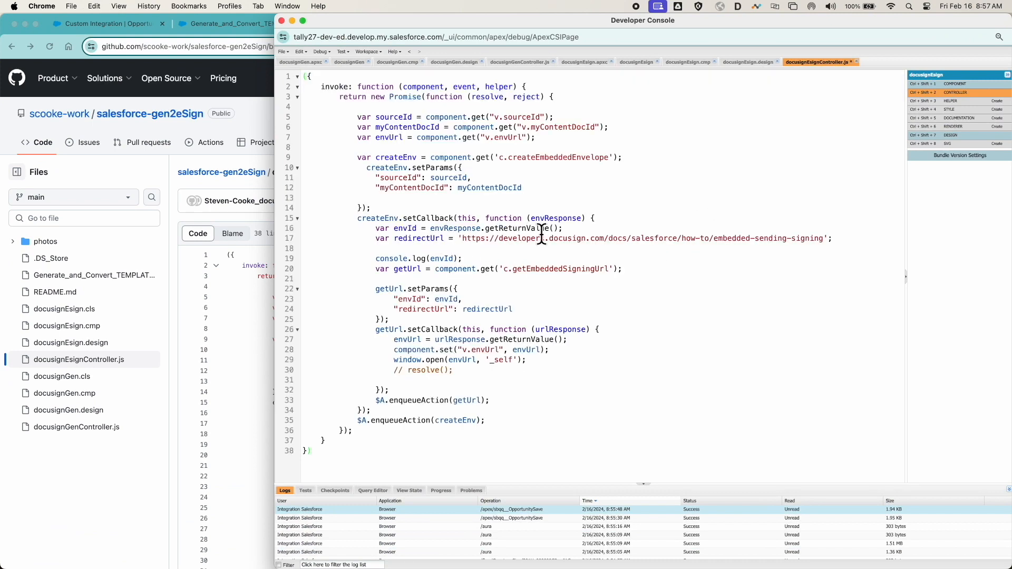
key("super+s")
left_click(176, 209)
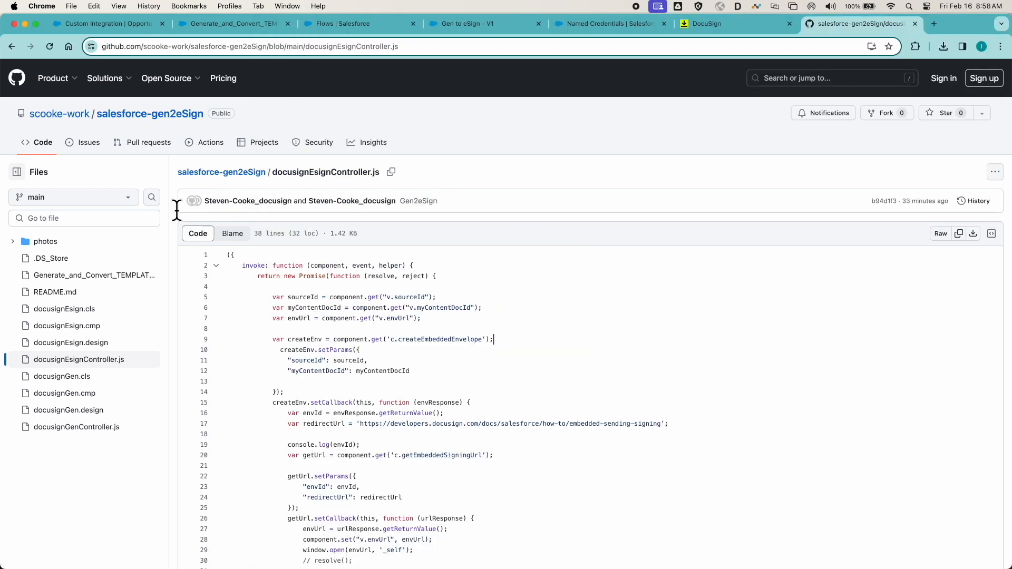
left_click(348, 23)
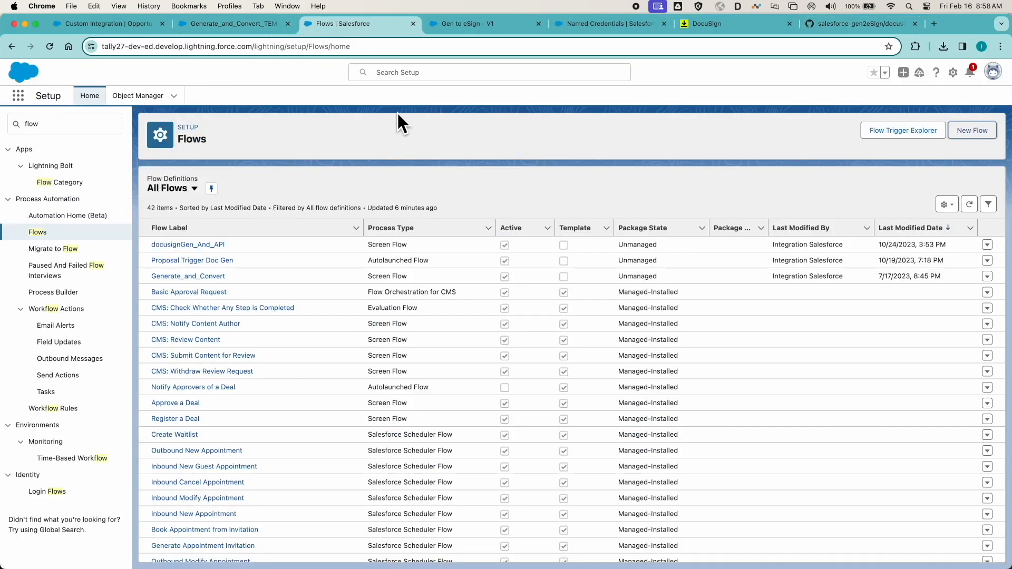
left_click(476, 24)
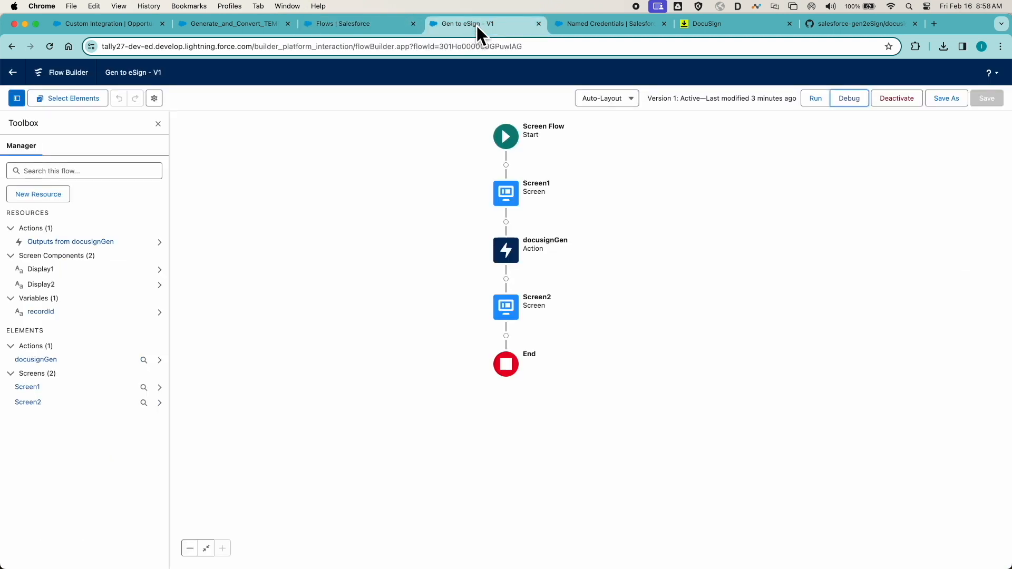
left_click(506, 335)
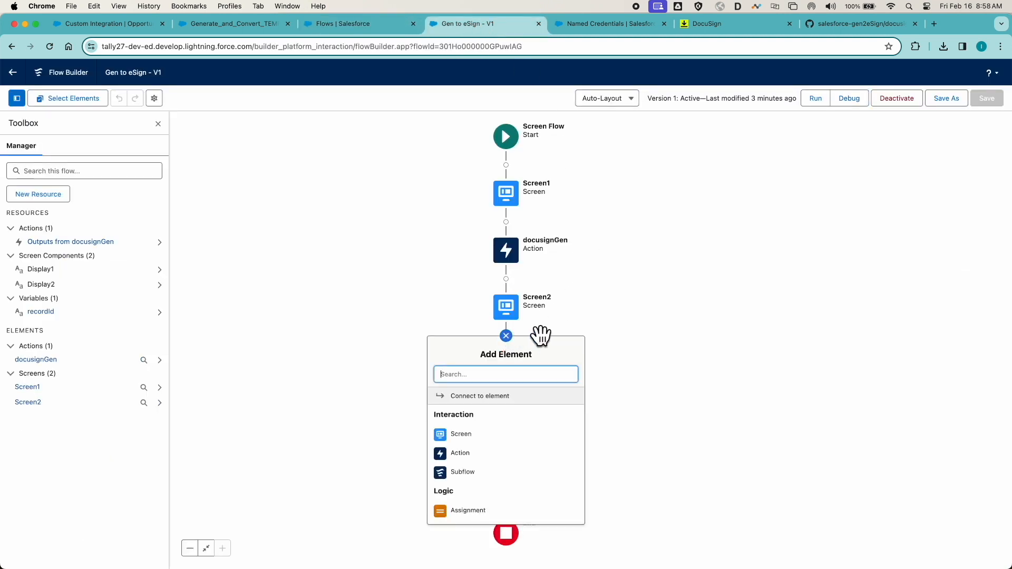
left_click(469, 454)
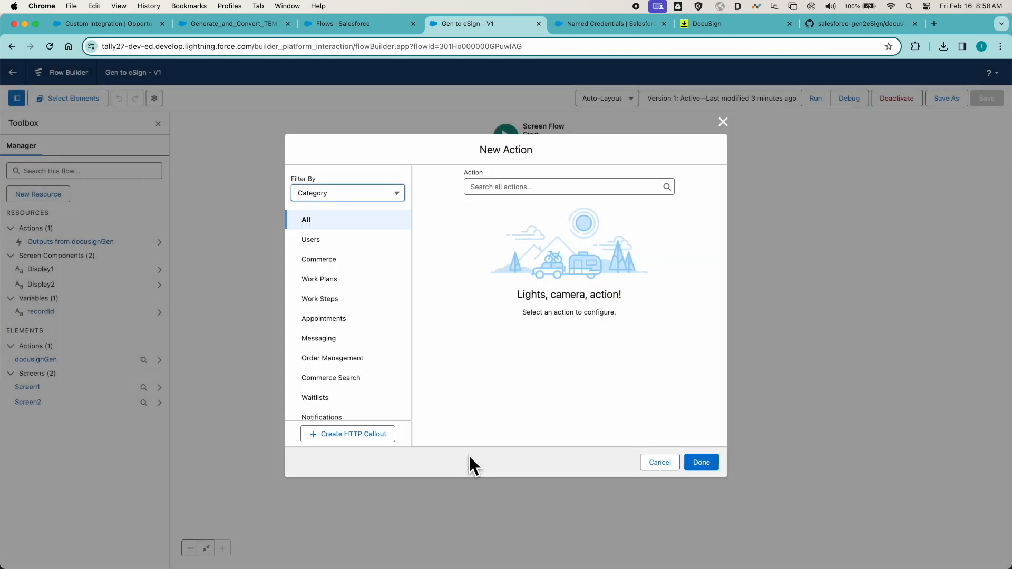
left_click(537, 188)
type("docusign")
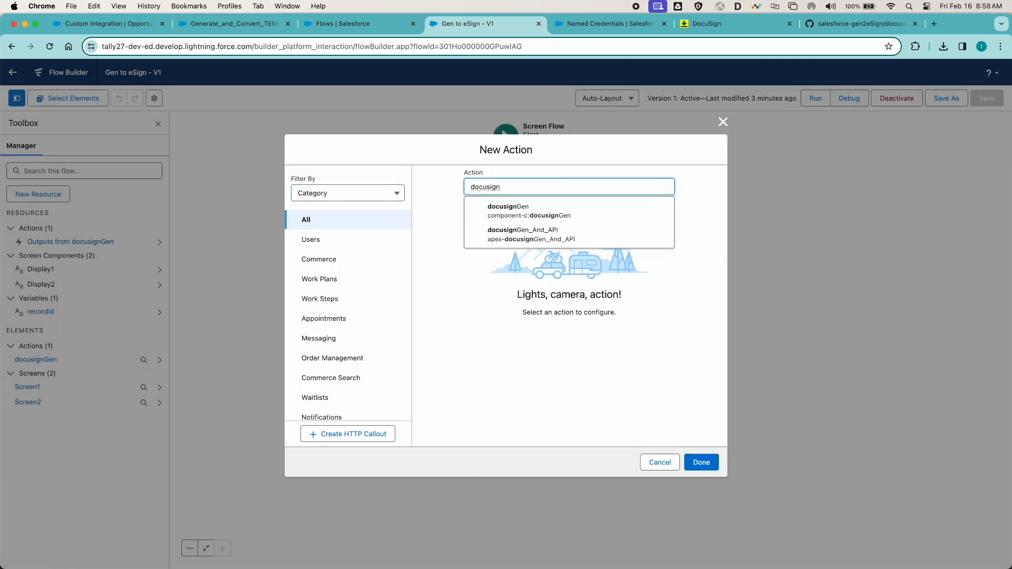
left_click(723, 121)
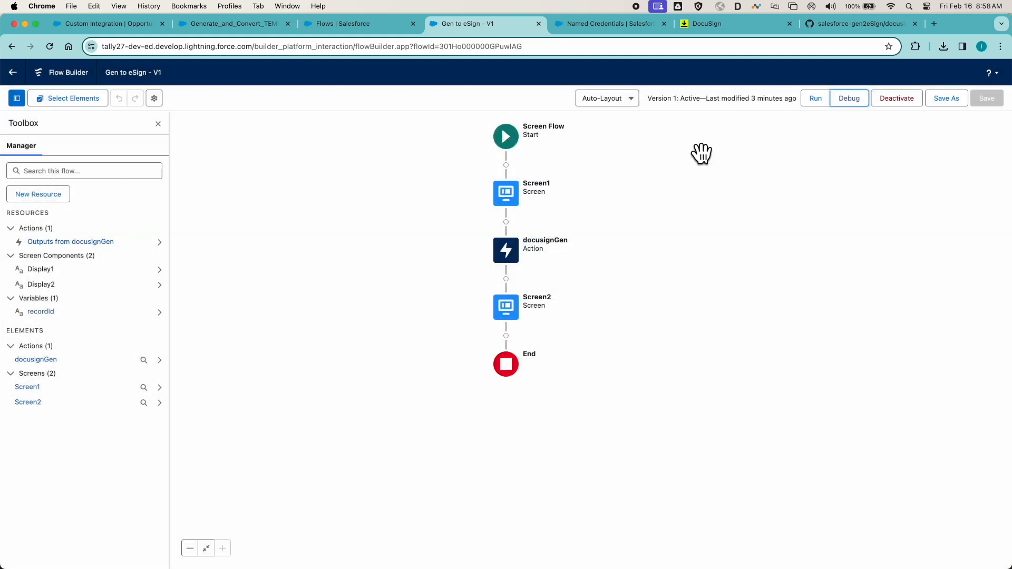
- Close the open Gen to eSign flow, refresh the Flows list, and reopen the flow from it
left_click(538, 23)
left_click(392, 21)
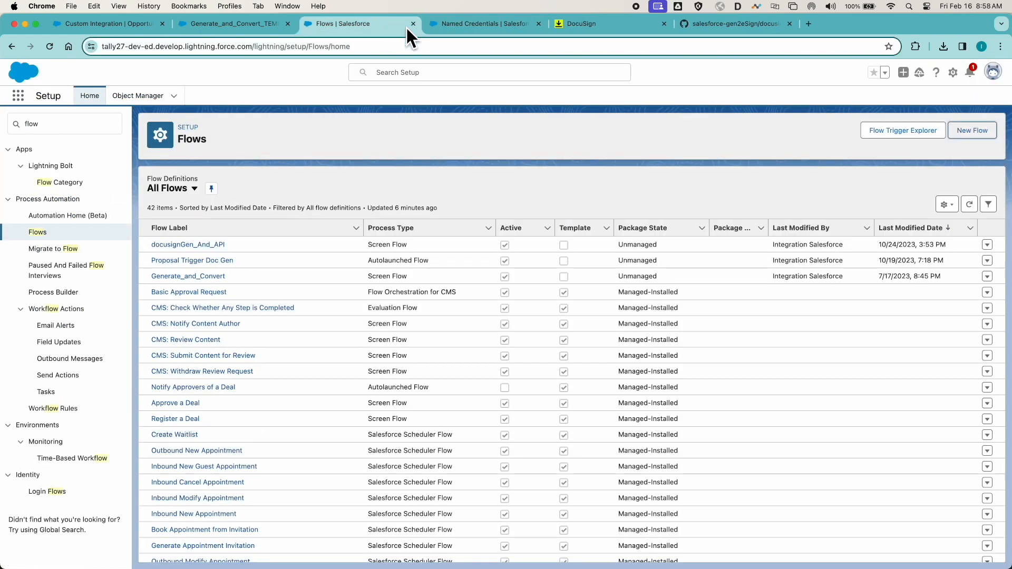
left_click(201, 244)
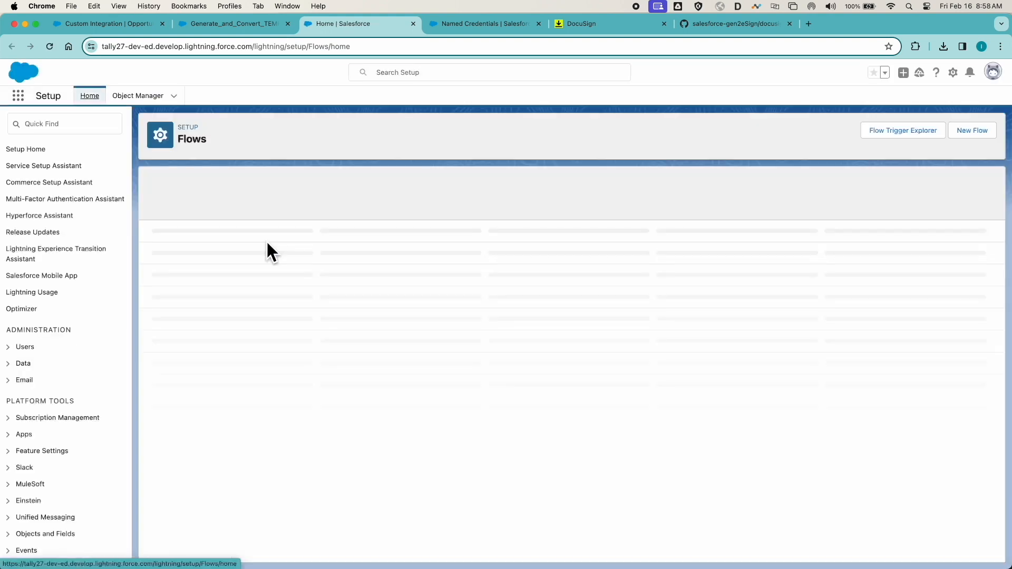
left_click(169, 245)
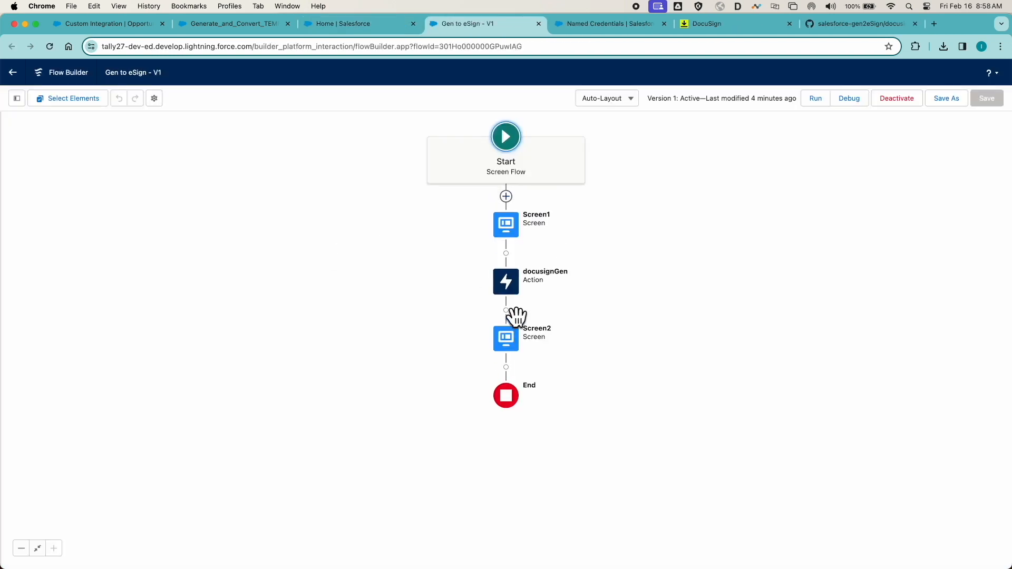
- Add a docusignEsign action after Screen2, using docusignEsign as both its label and API name
left_click(506, 368)
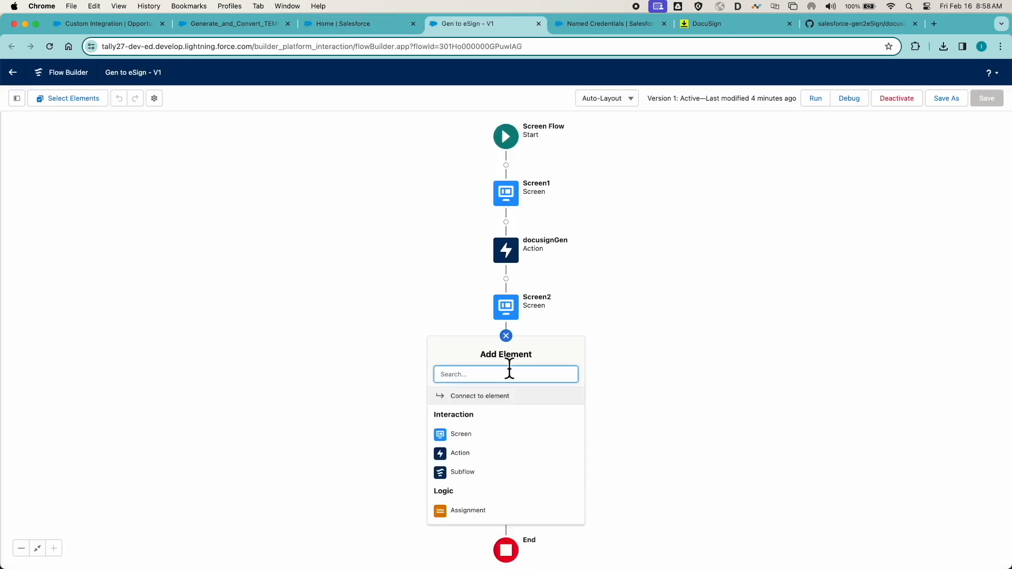
left_click(459, 452)
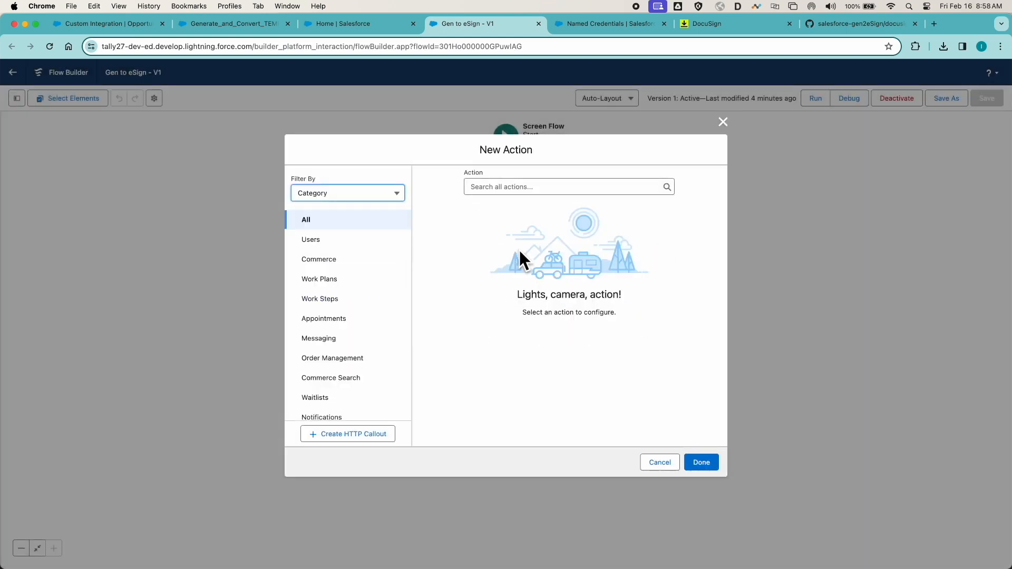
left_click(515, 182)
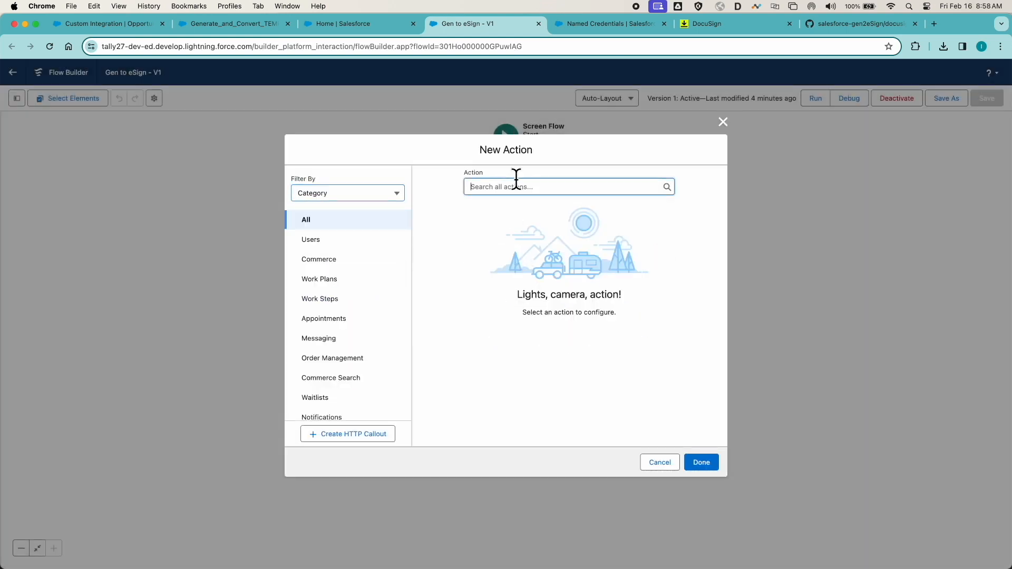
type("docusign")
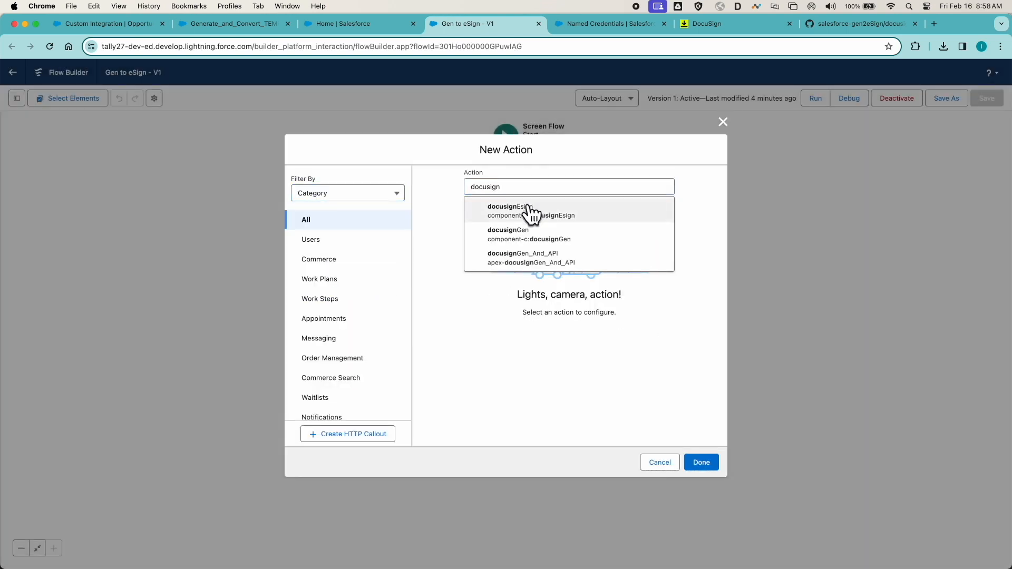
left_click(528, 212)
left_click_drag(533, 139, 457, 138)
key("super+c")
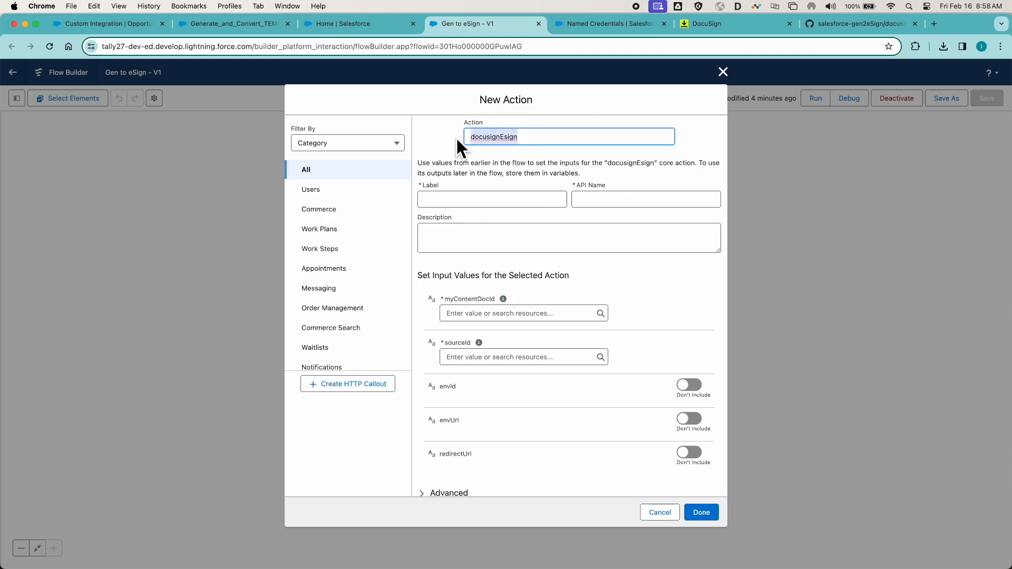
left_click(442, 198)
key("super+v")
key("Tab")
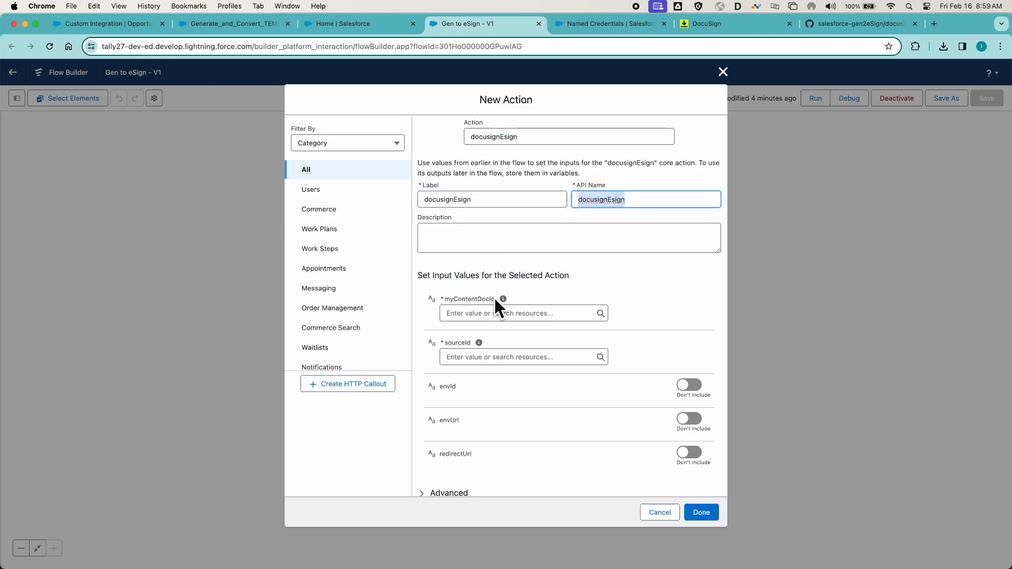
- Set the action's myContentDocId to {!docusignGen.generatedContentDocId} and sourceId to {!recordId}, and finish the action
left_click(487, 312)
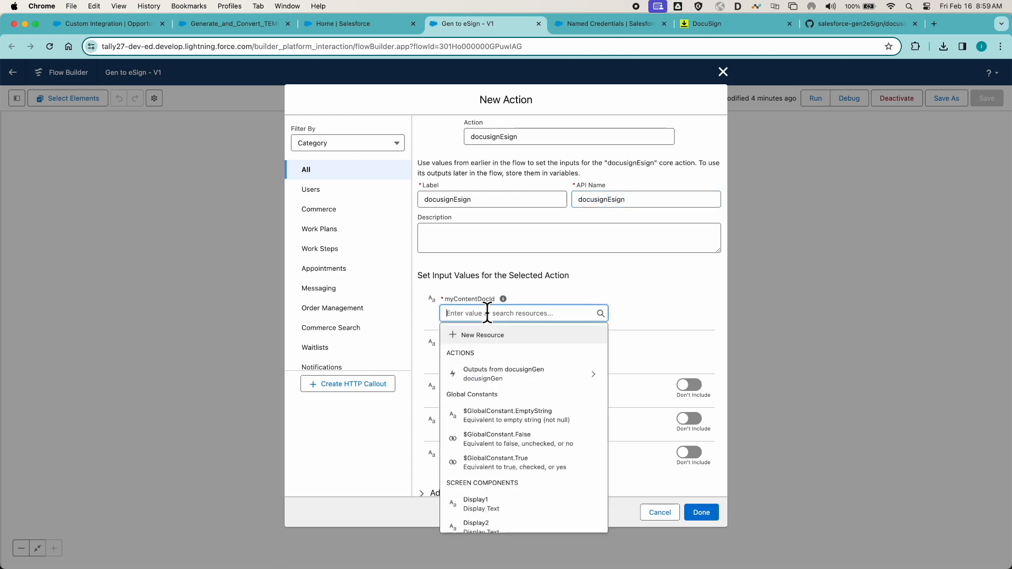
left_click(580, 378)
left_click(515, 366)
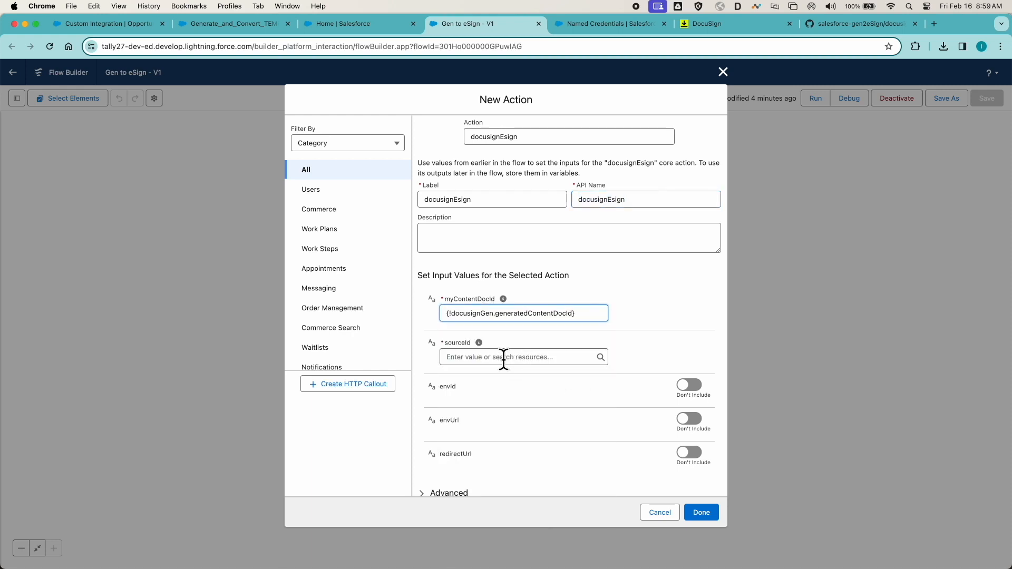
left_click(503, 357)
scroll(511, 282, "down", 3)
left_click(497, 273)
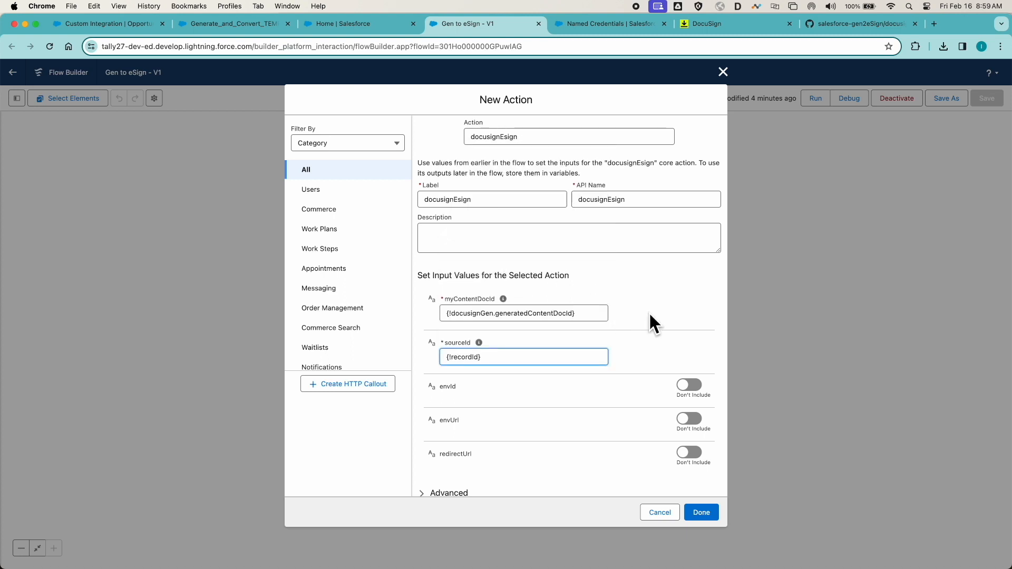
left_click(709, 513)
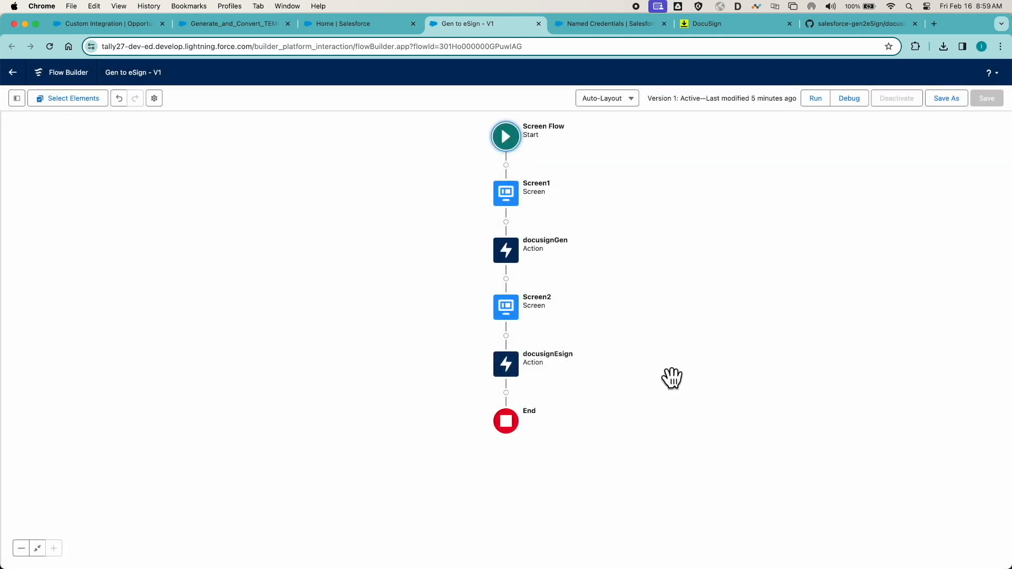
- Add a screen element labelled Screen3 after the docusignEsign action, without any components
left_click(507, 393)
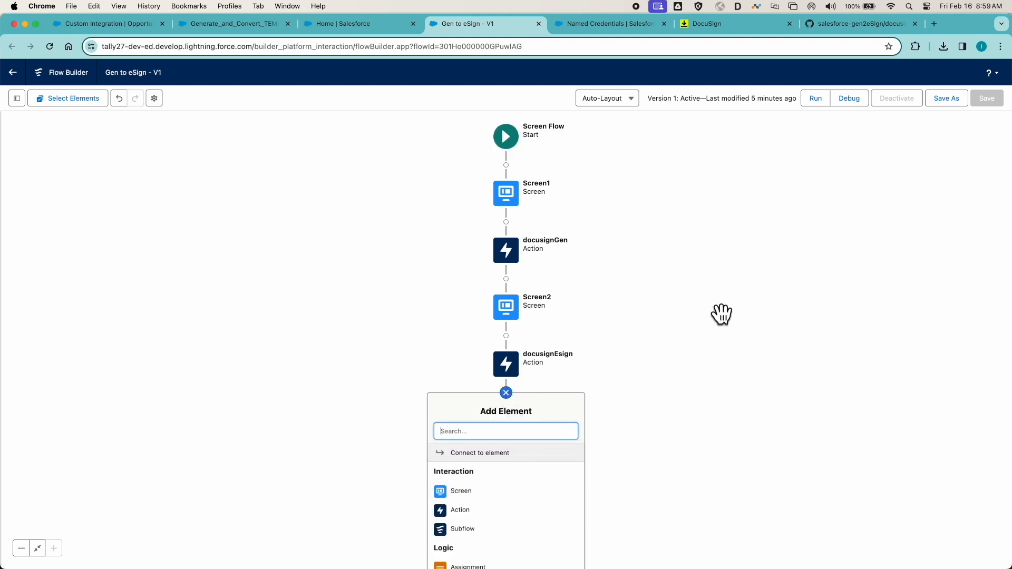
scroll(559, 470, "down", 2)
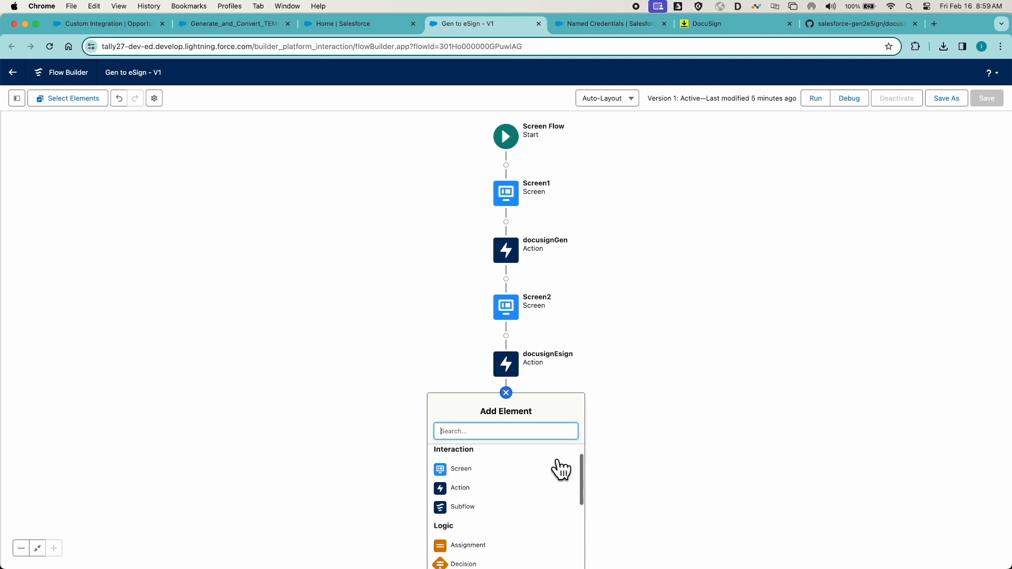
scroll(481, 464, "up", 1)
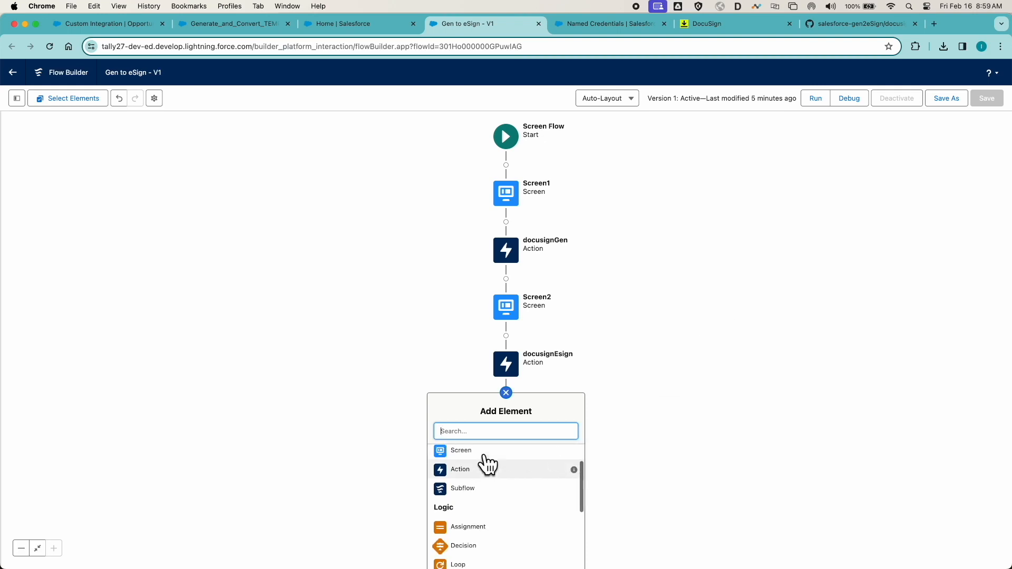
left_click(479, 457)
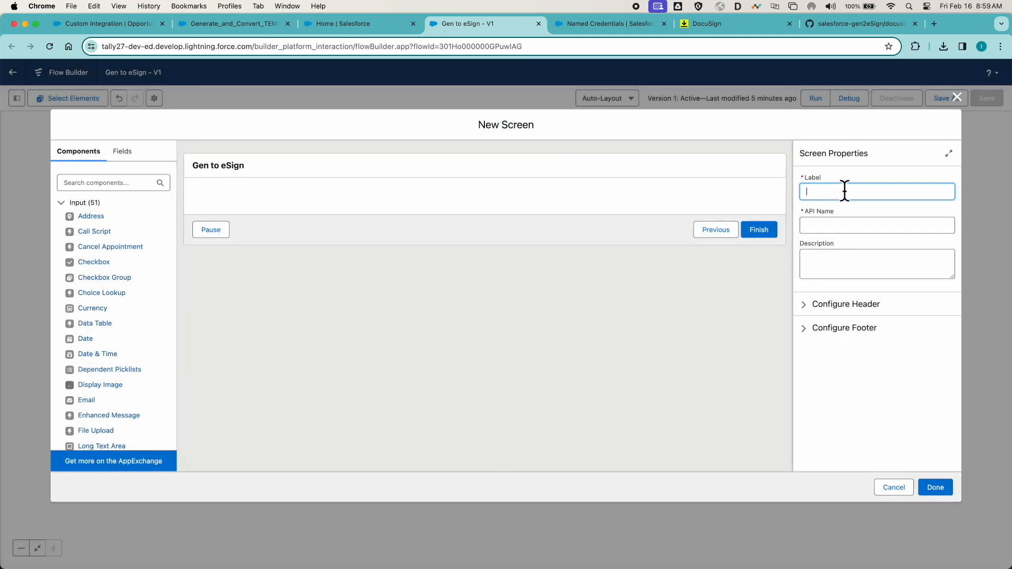
type("Screen3")
key("Tab")
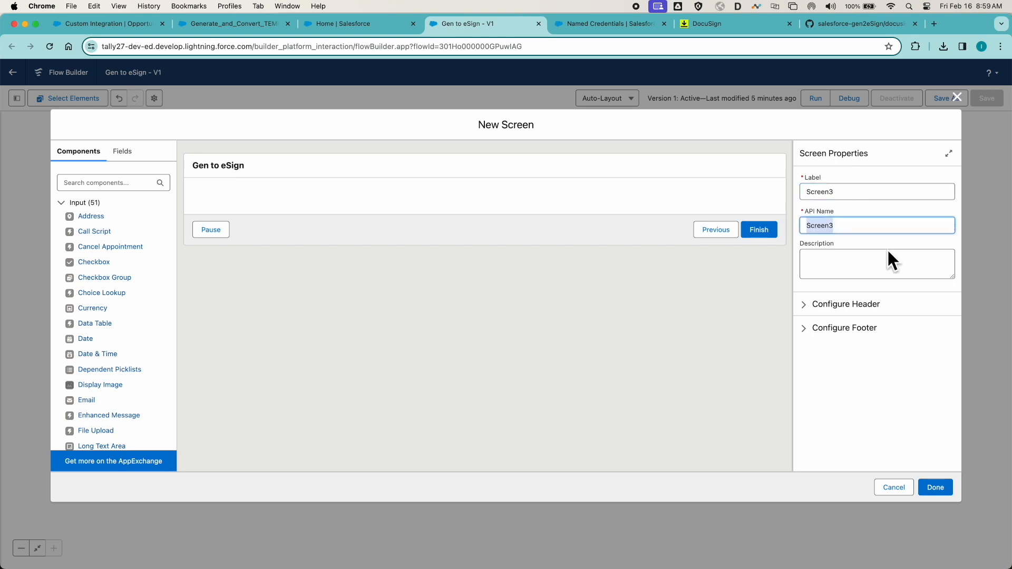
left_click(940, 482)
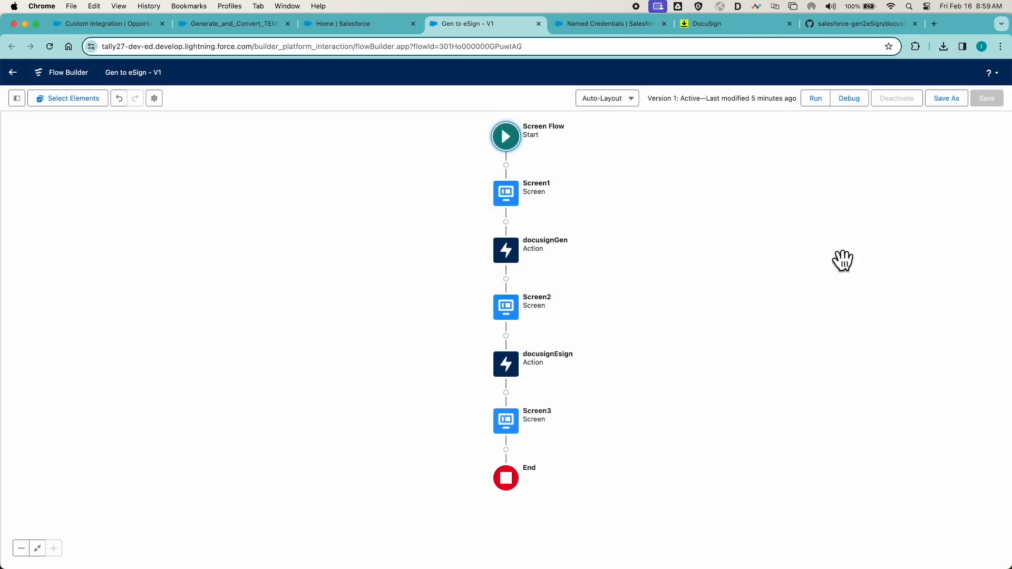
- Save the Gen to eSign flow as a new version and activate it
left_click(956, 100)
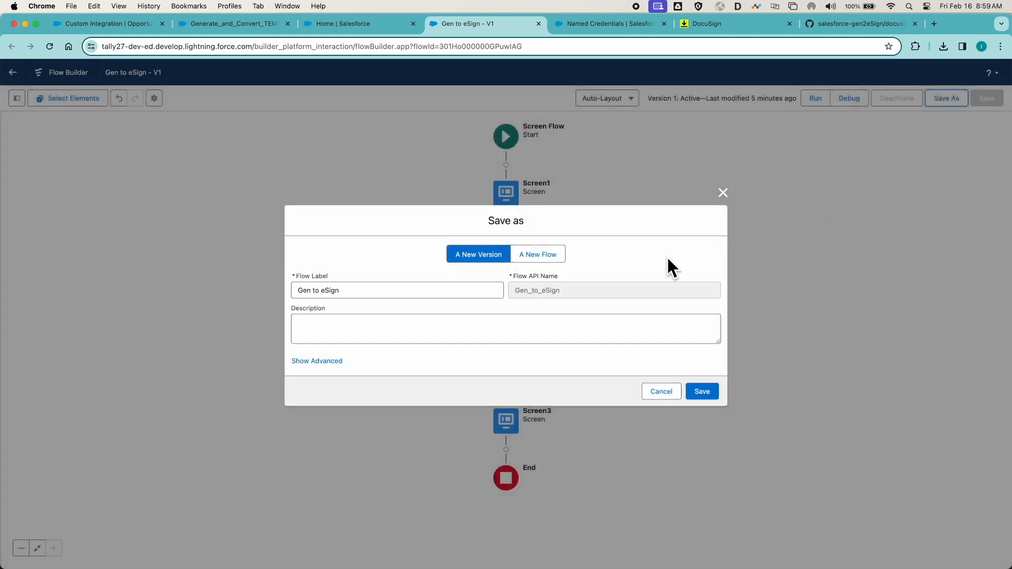
left_click(711, 391)
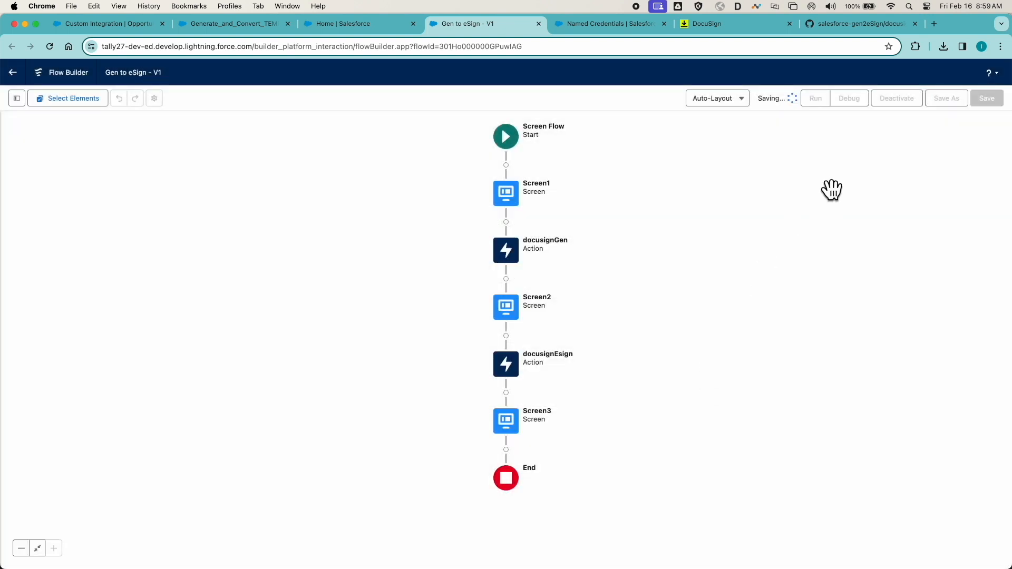
left_click(901, 100)
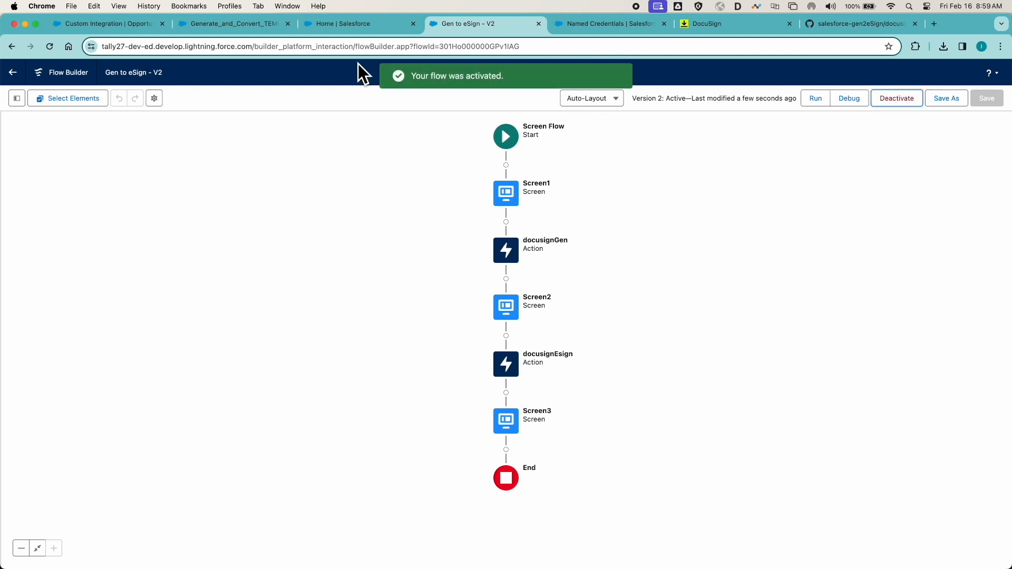
- Debug the Gen to eSign flow with the Custom Integration opportunity's record ID as recordId, advancing through its screens to the DocuSign signing page
left_click(123, 25)
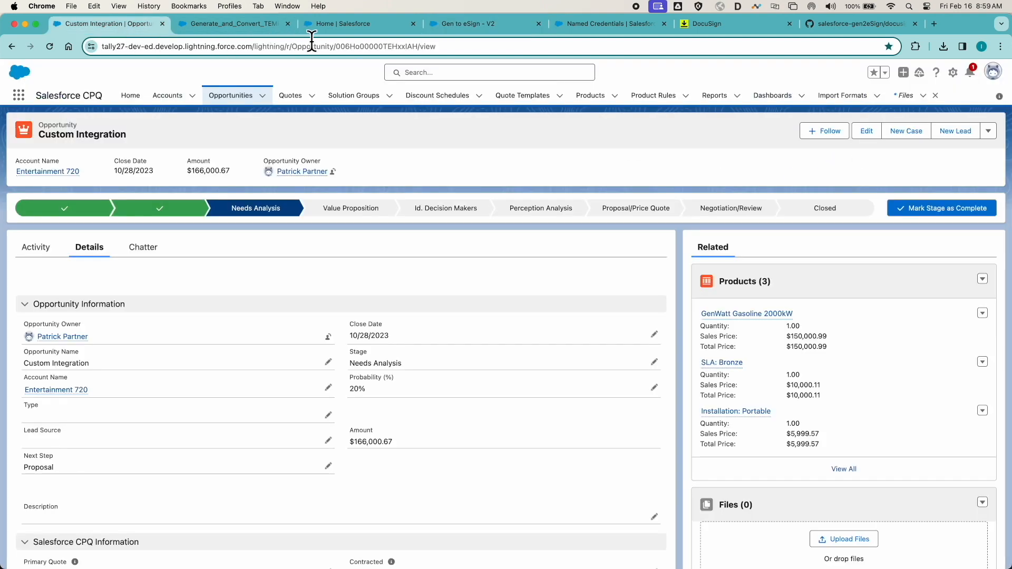
double_click(359, 45)
key("super+c")
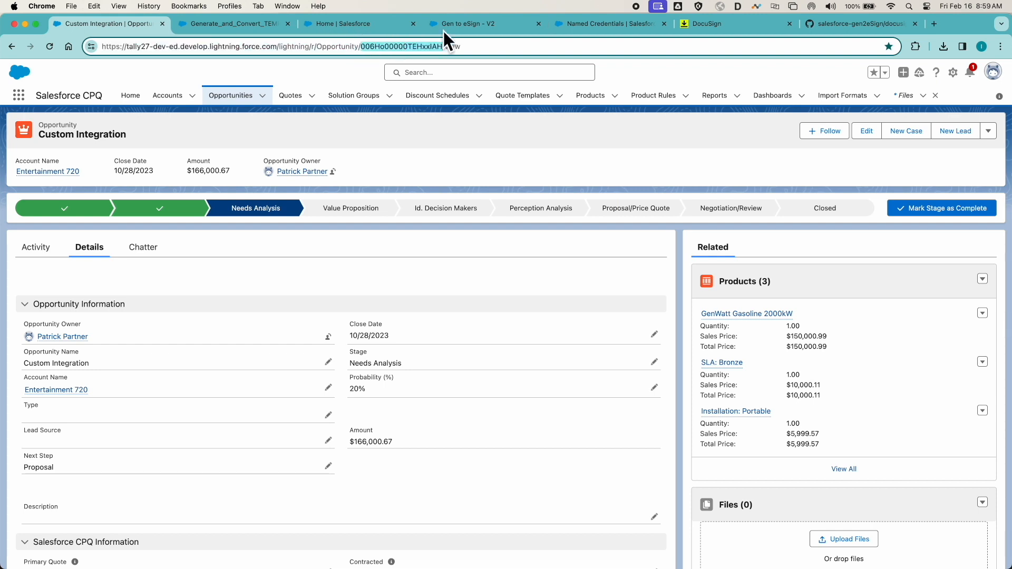
left_click(471, 24)
left_click(816, 99)
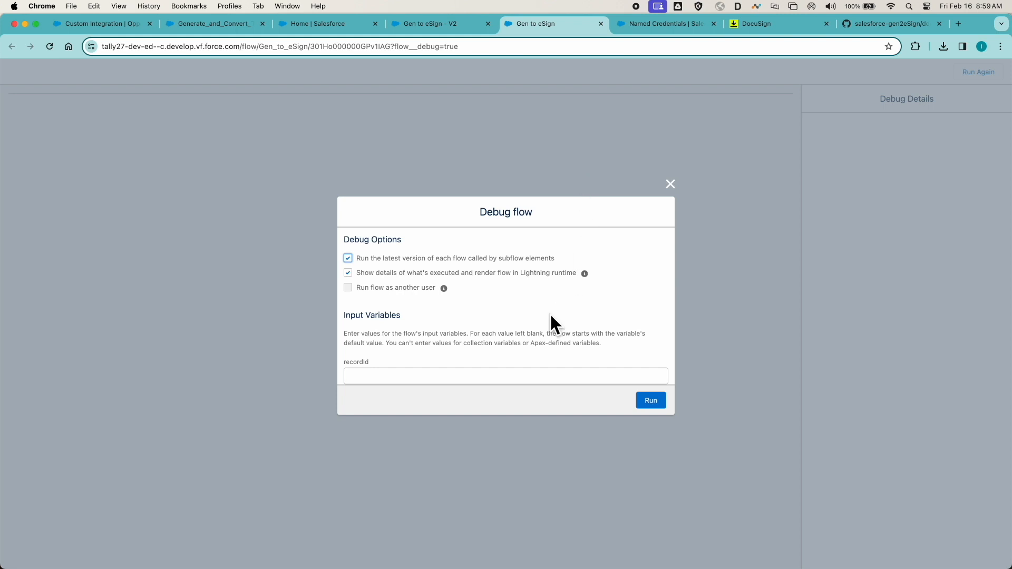
left_click(456, 375)
key("super+v")
left_click(653, 402)
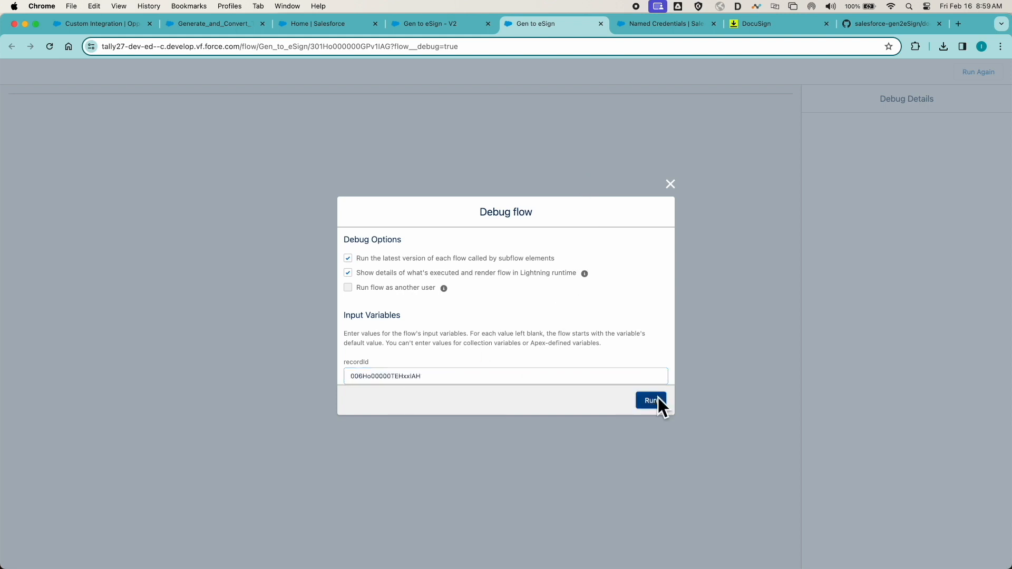
left_click(767, 157)
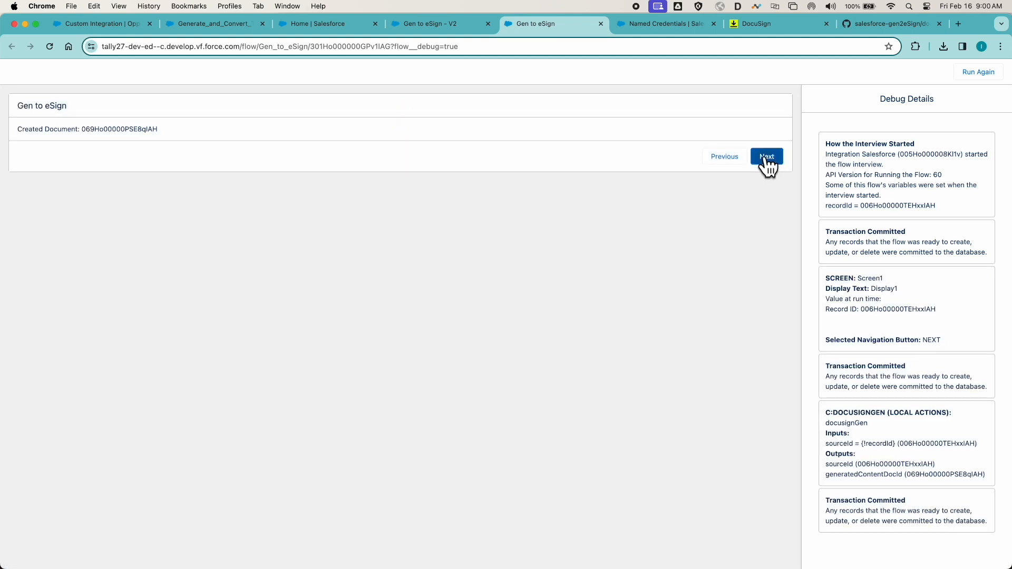
left_click(765, 157)
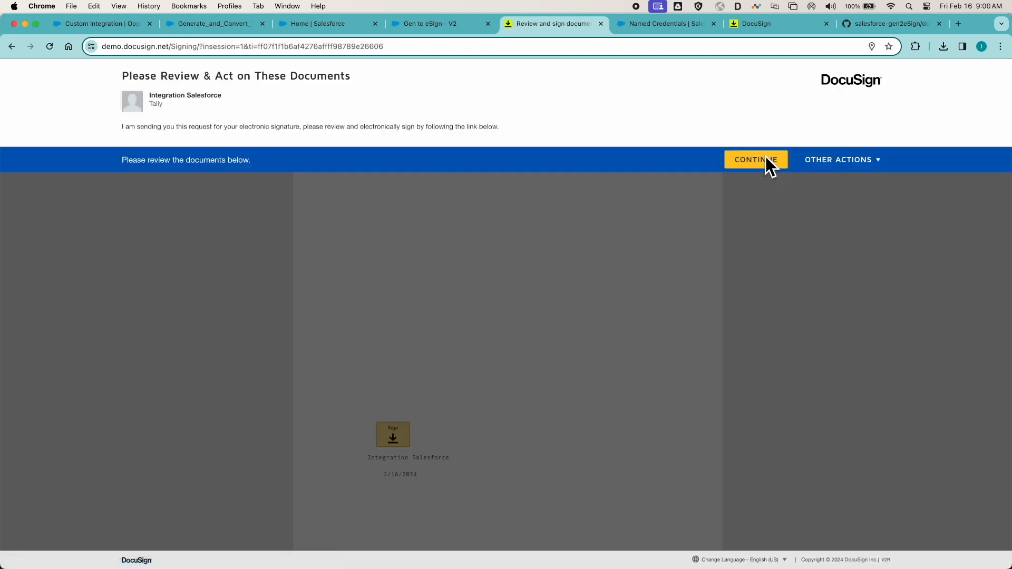
- Apply the signature to the generated document in DocuSign and finish signing
left_click(747, 157)
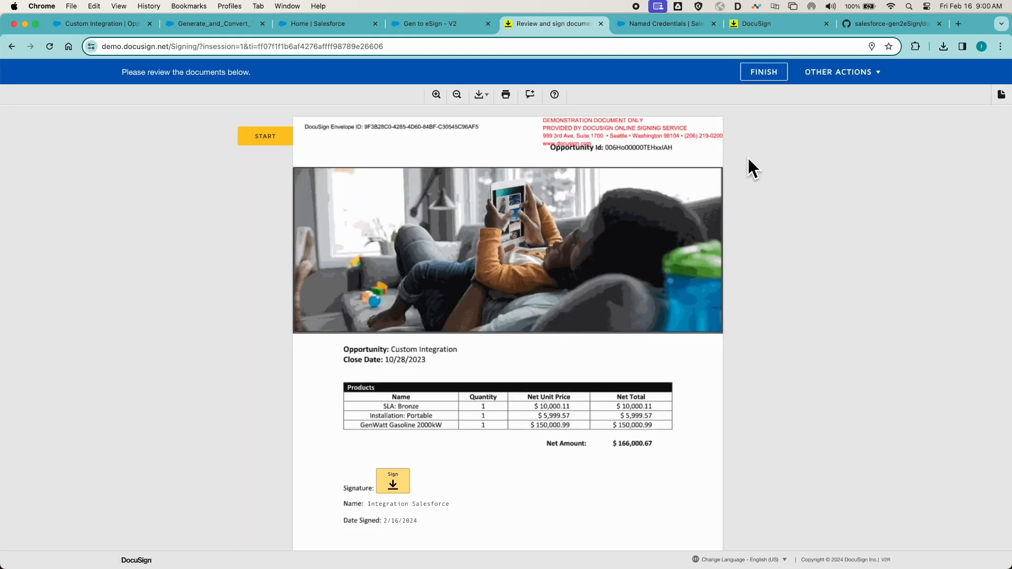
left_click(285, 137)
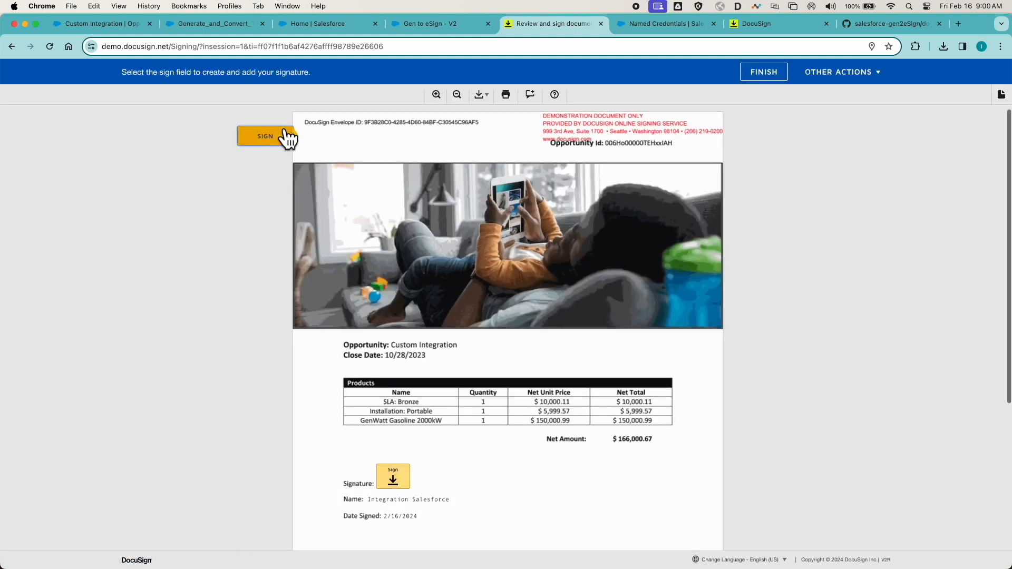
left_click(395, 330)
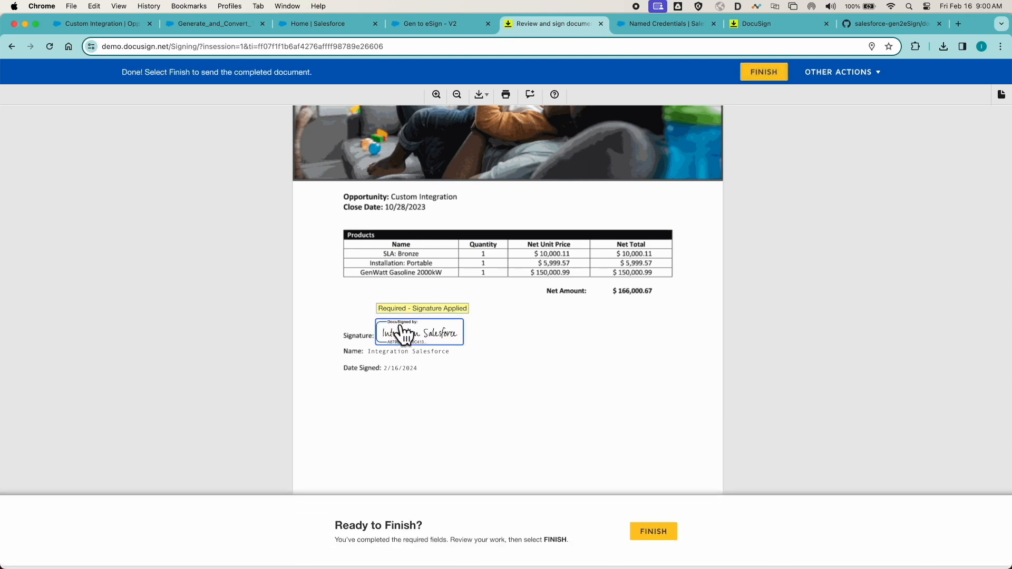
left_click(658, 536)
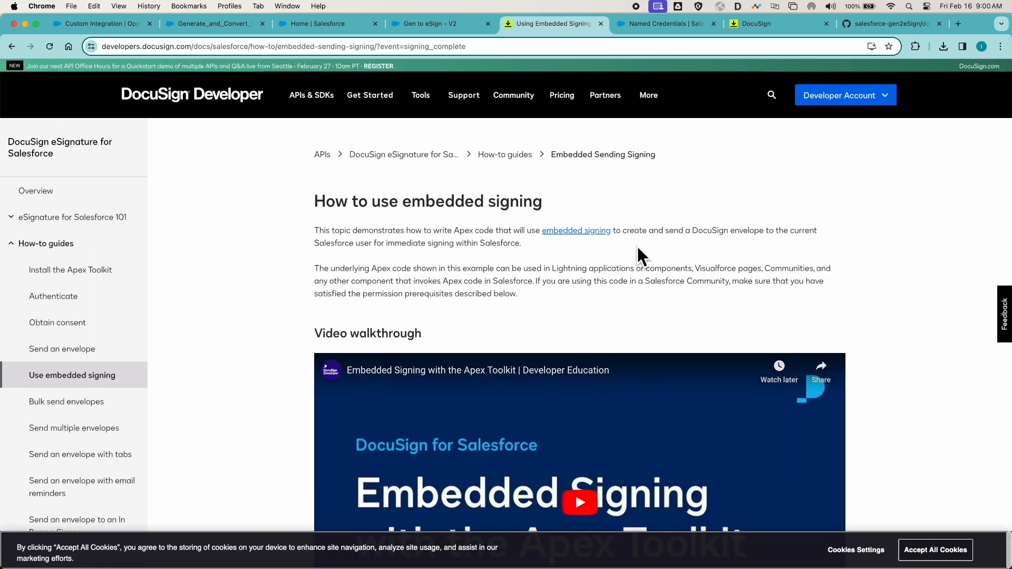
- Open the Buttons, Links, and Actions of the Opportunity object in Setup, starting from the Custom Integration opportunity
left_click(129, 26)
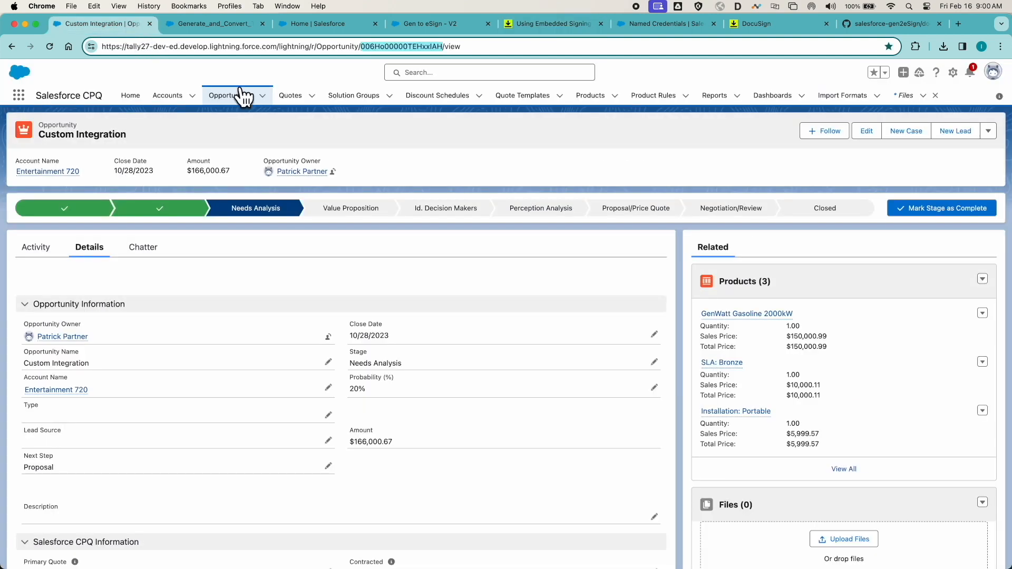
left_click(954, 73)
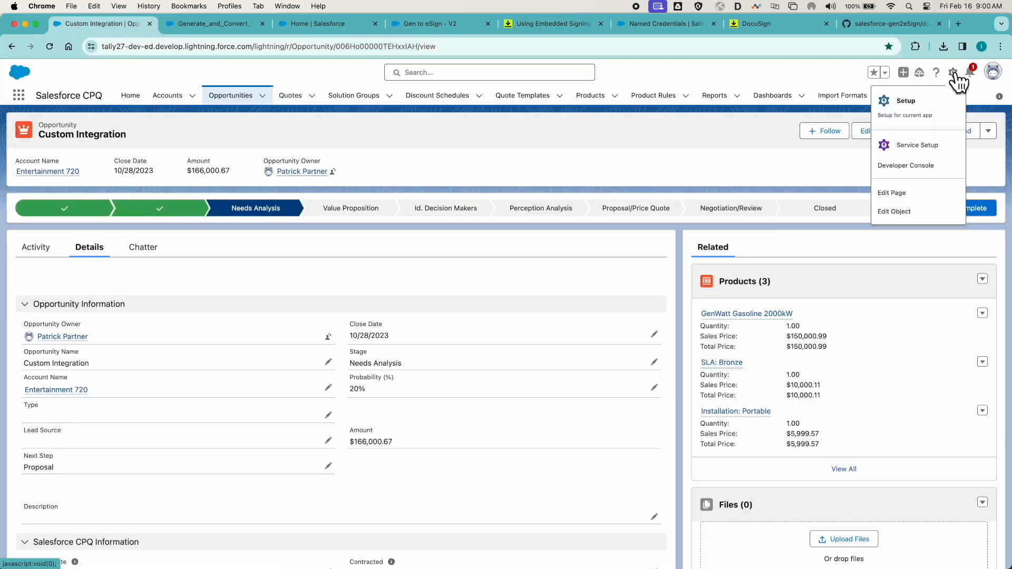
left_click(895, 212)
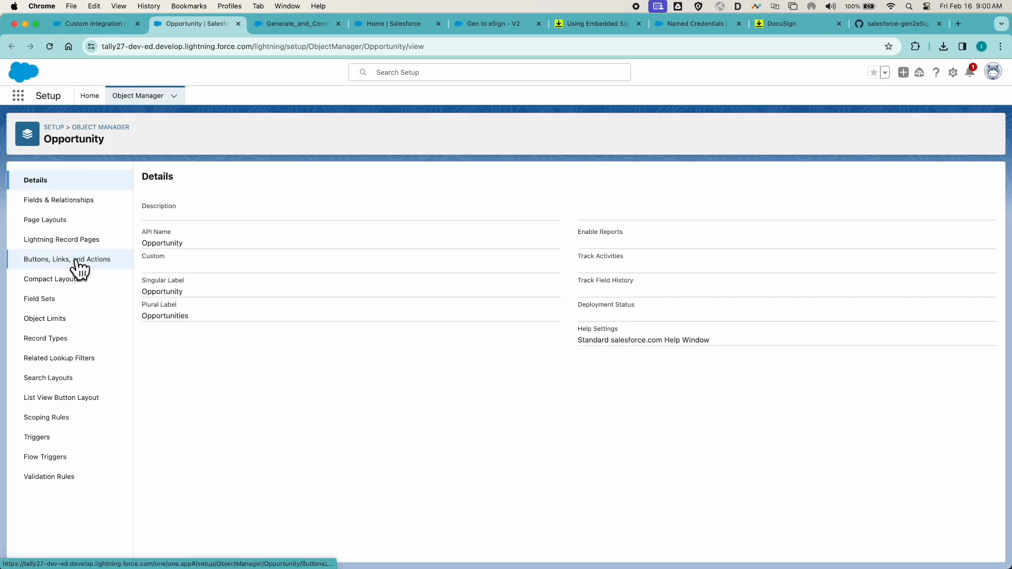
left_click(79, 268)
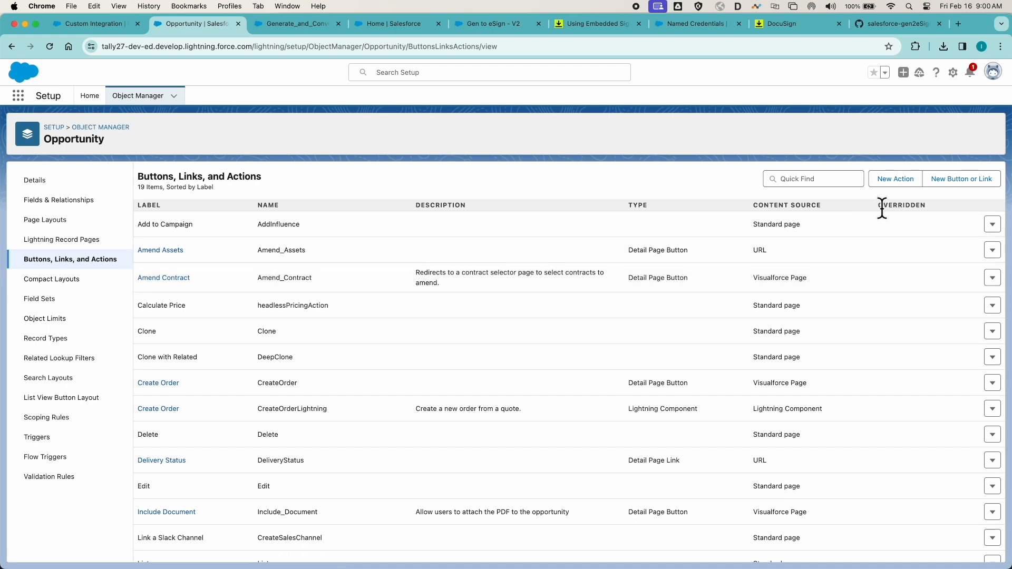
- Create an Opportunity action of type Flow for the Gen to eSign flow, labelled Gen to eSgin, and save it
left_click(897, 179)
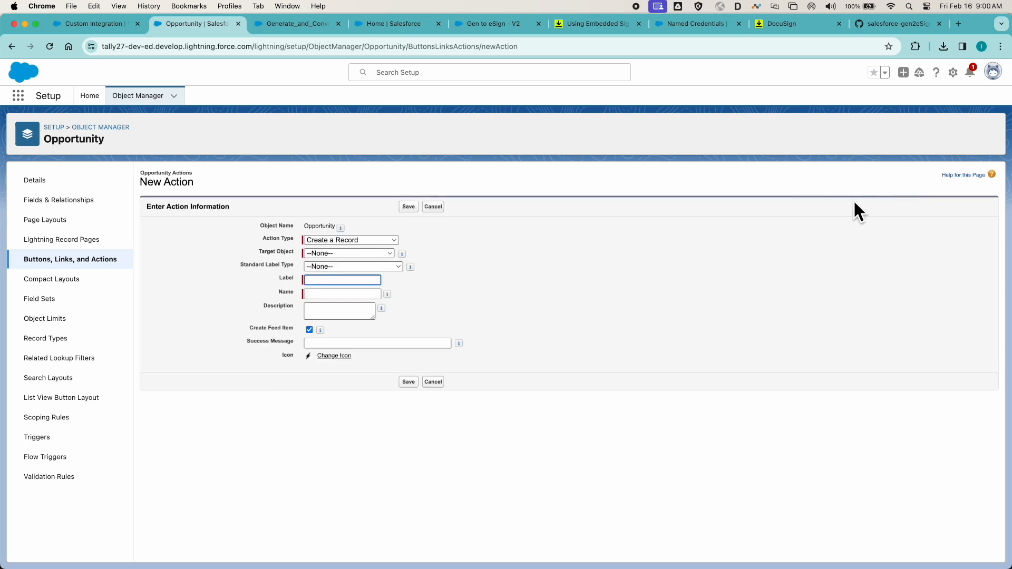
left_click(385, 240)
left_click(343, 323)
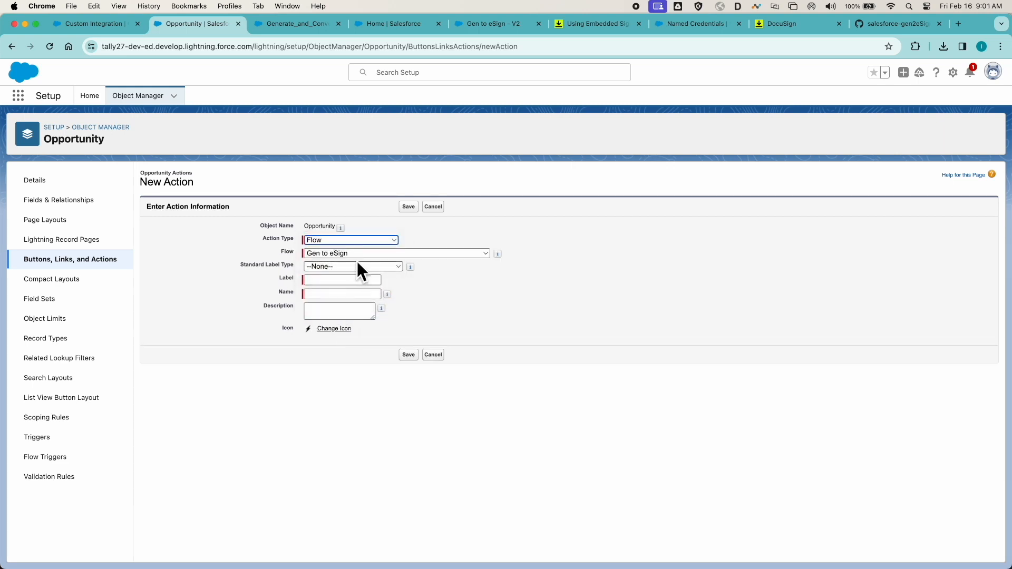
left_click(357, 280)
type("G")
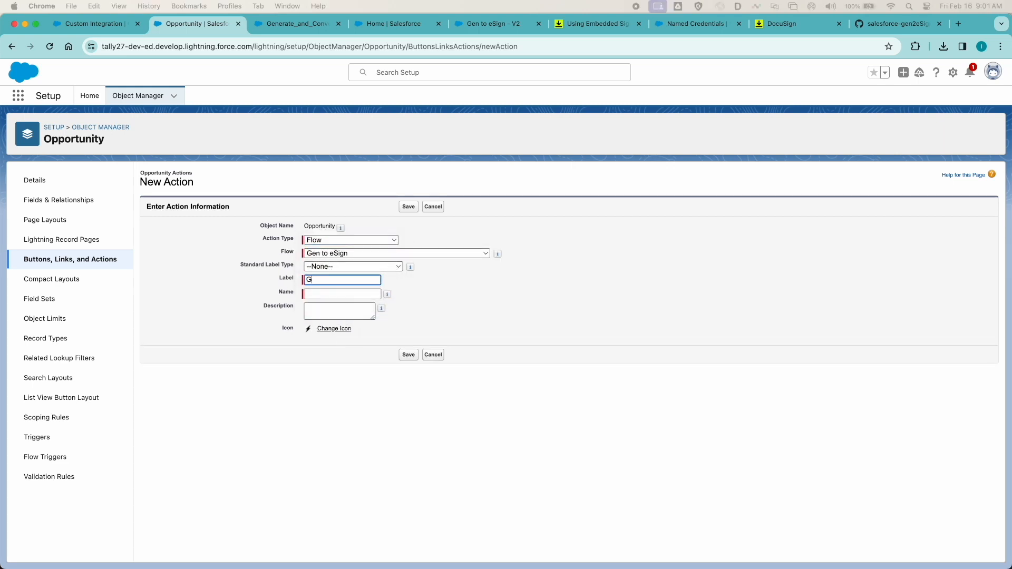
type("en to eSgin")
key("Tab")
left_click(410, 354)
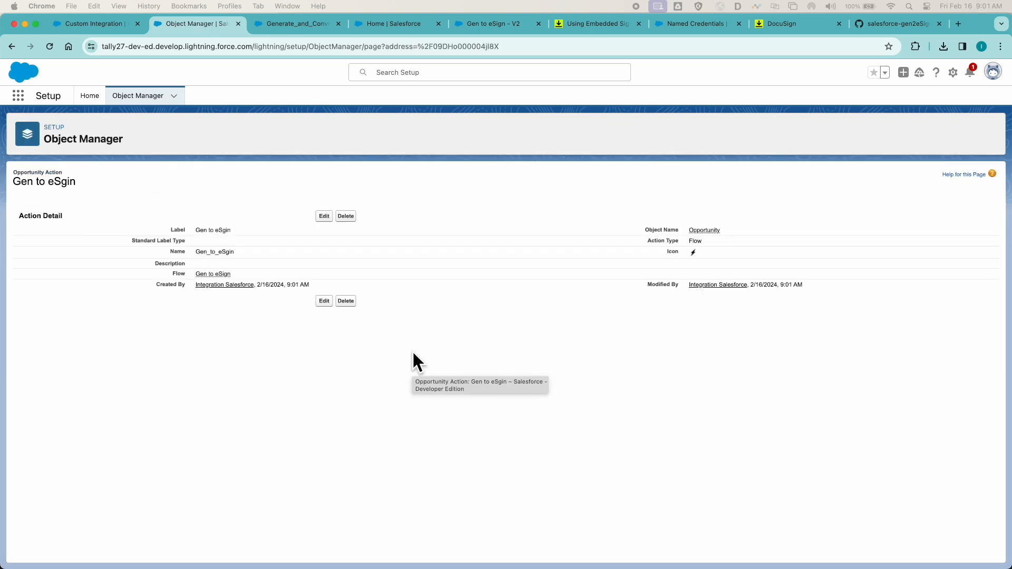
- Find the Opportunity object in Object Manager and open its CPQ Opportunity Layout page layout
left_click(128, 100)
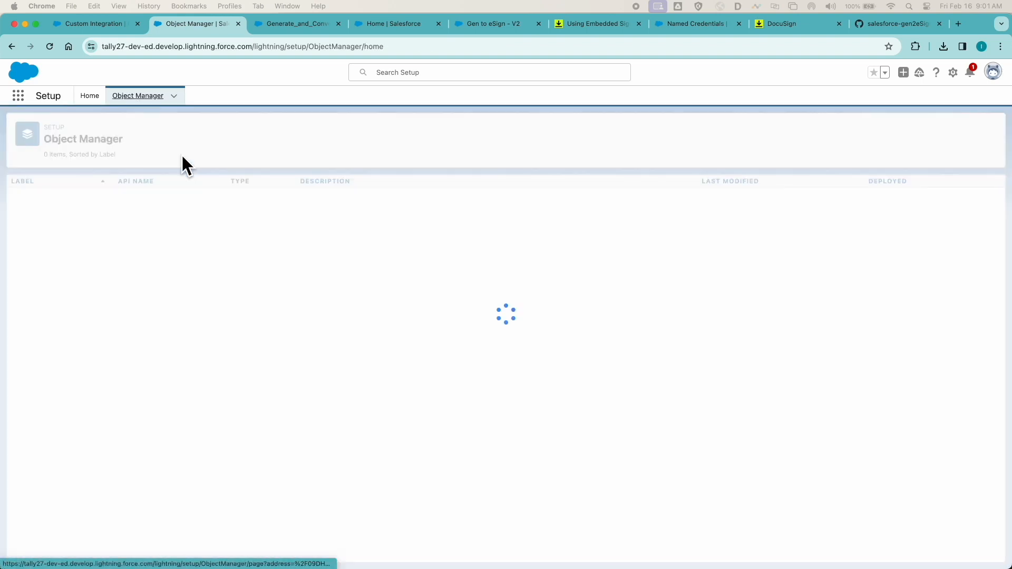
left_click(820, 129)
type("o")
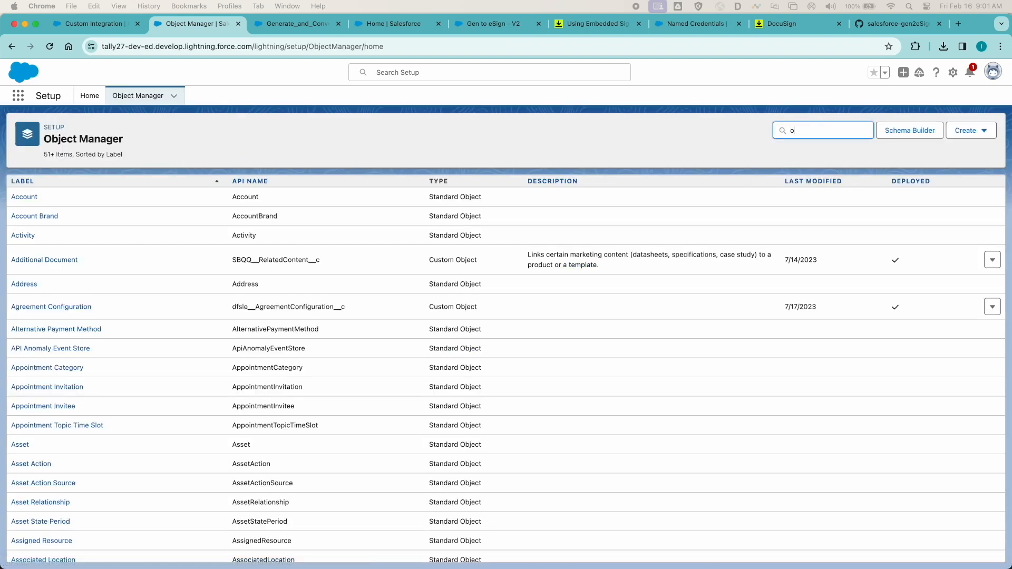
type("pp")
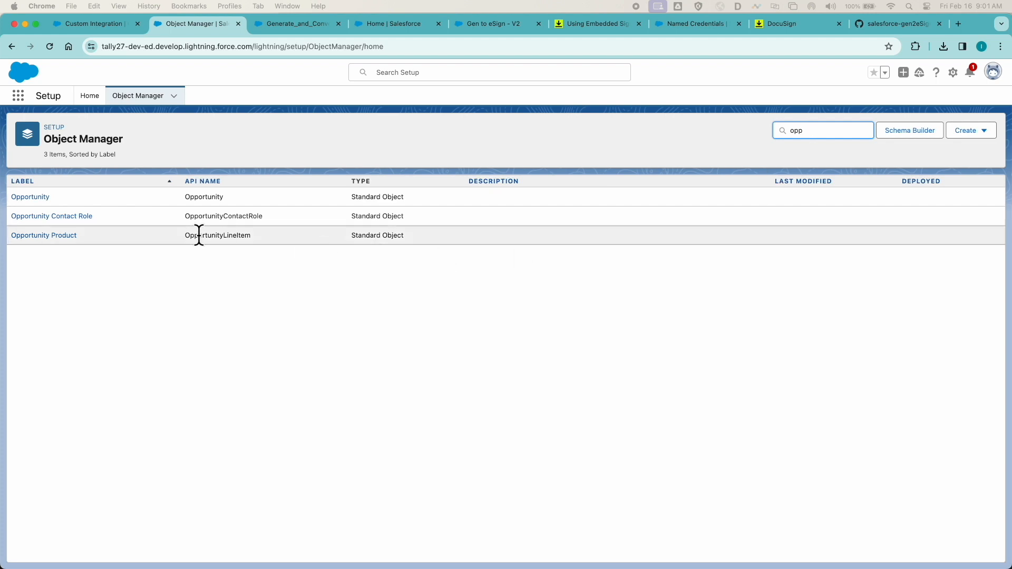
left_click(31, 198)
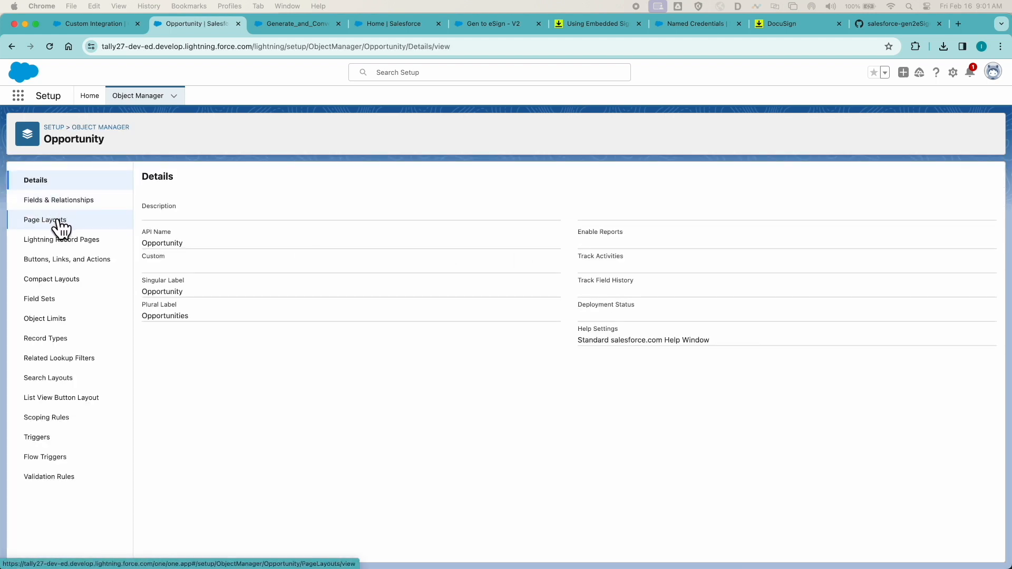
left_click(59, 220)
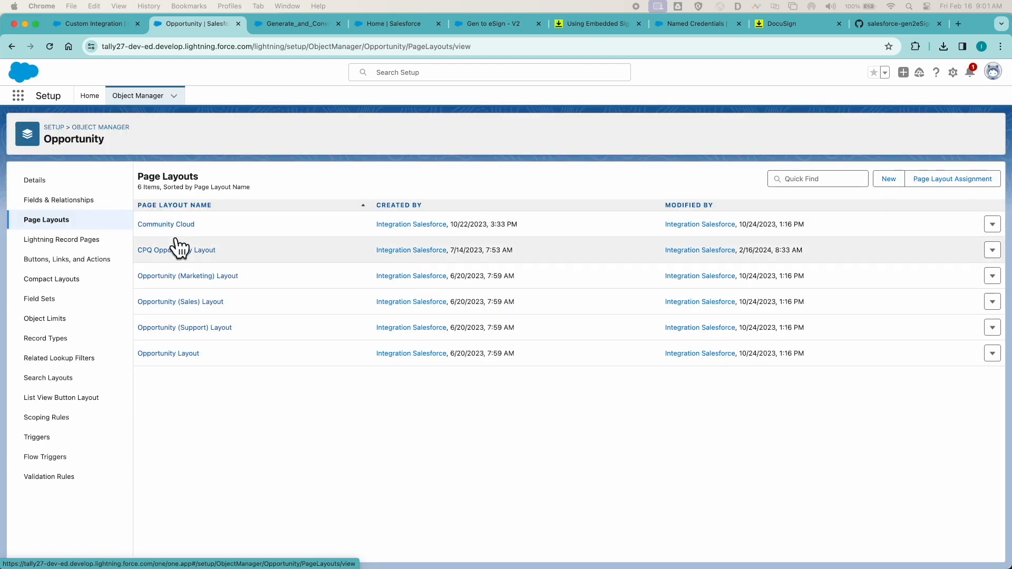
left_click(185, 251)
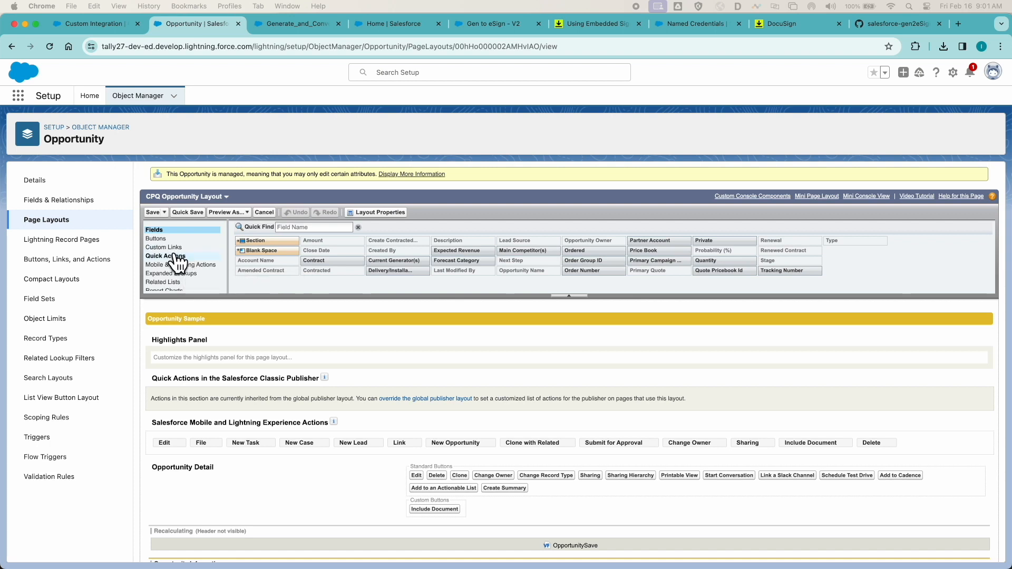
- Add the Gen to eSgin action ahead of Edit in the Salesforce Mobile and Lightning Experience Actions and save the layout
left_click(176, 256)
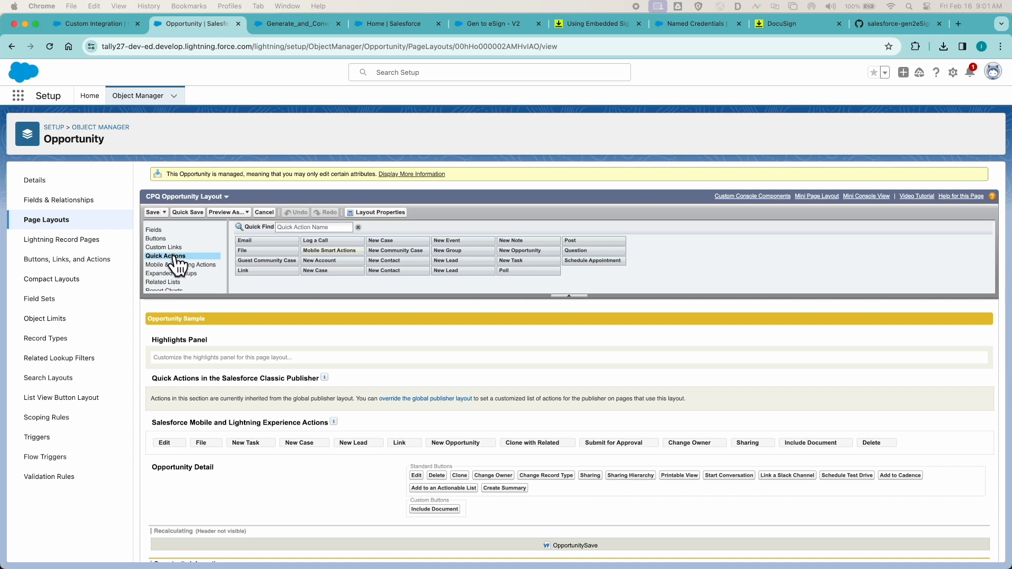
left_click(177, 267)
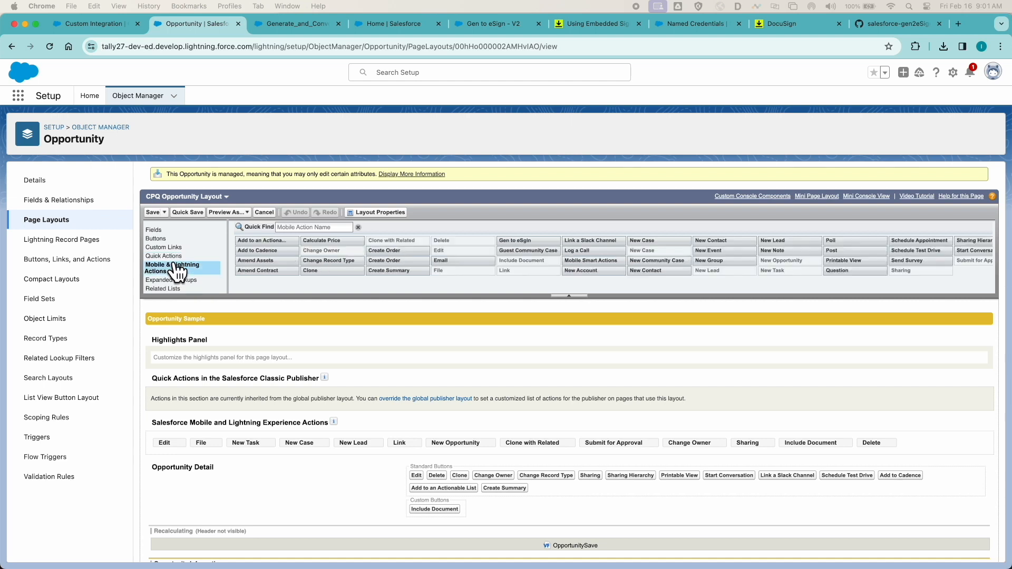
left_click_drag(529, 242, 163, 451)
left_click(153, 212)
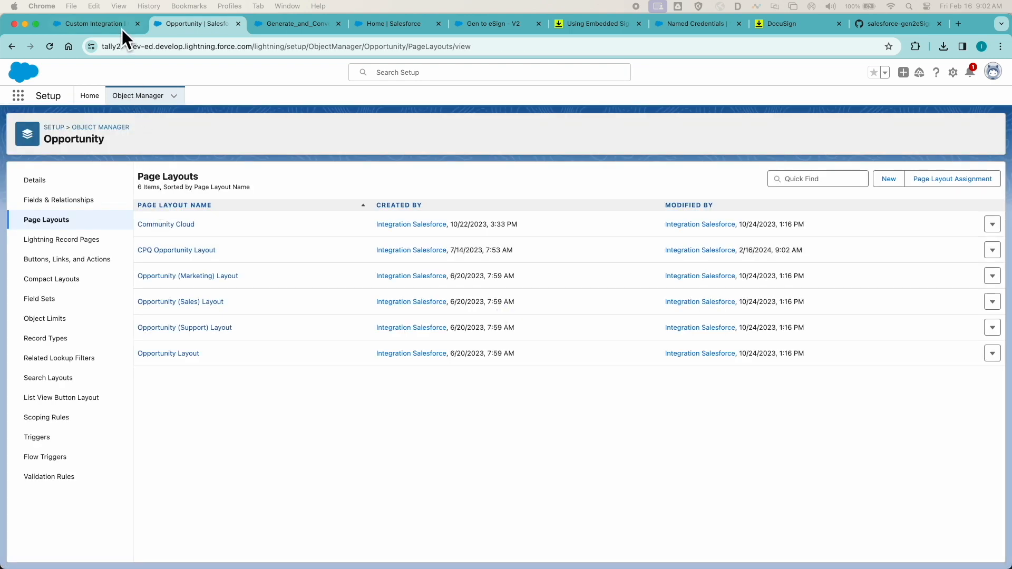
- Reload the Custom Integration opportunity and run its Gen to eSgin action through to the generated document in DocuSign signing
left_click(115, 23)
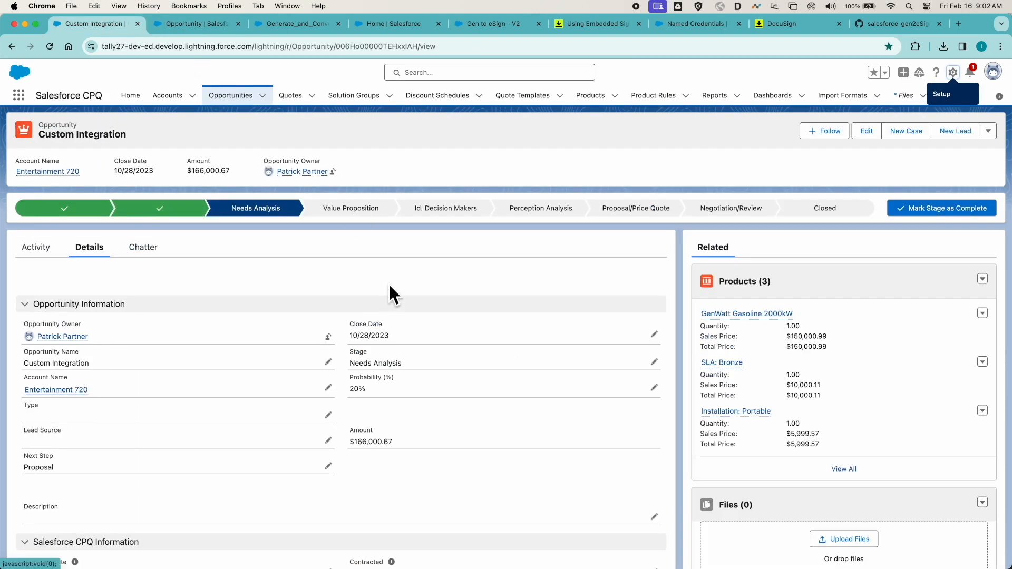
key("super+r")
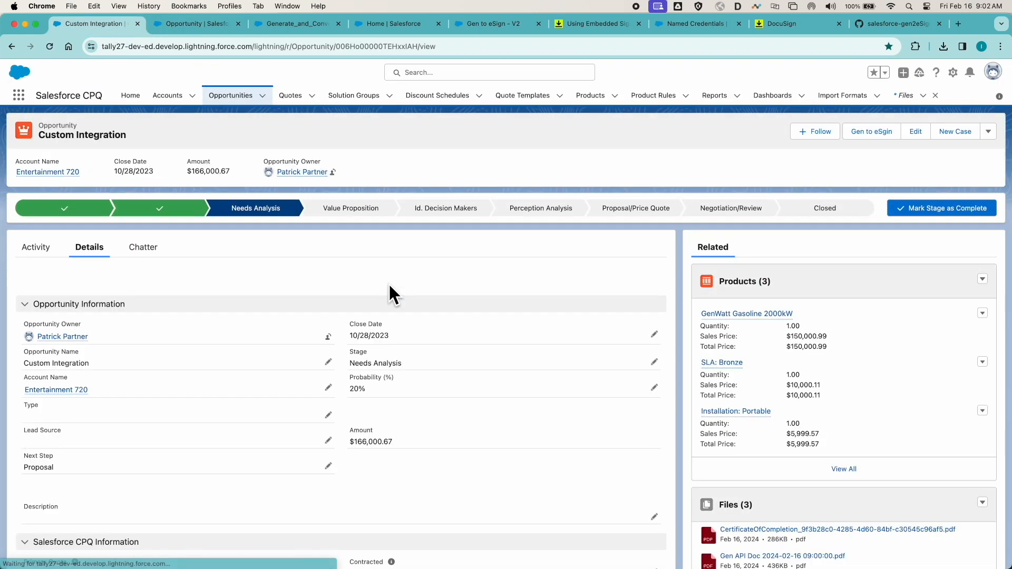
left_click(871, 133)
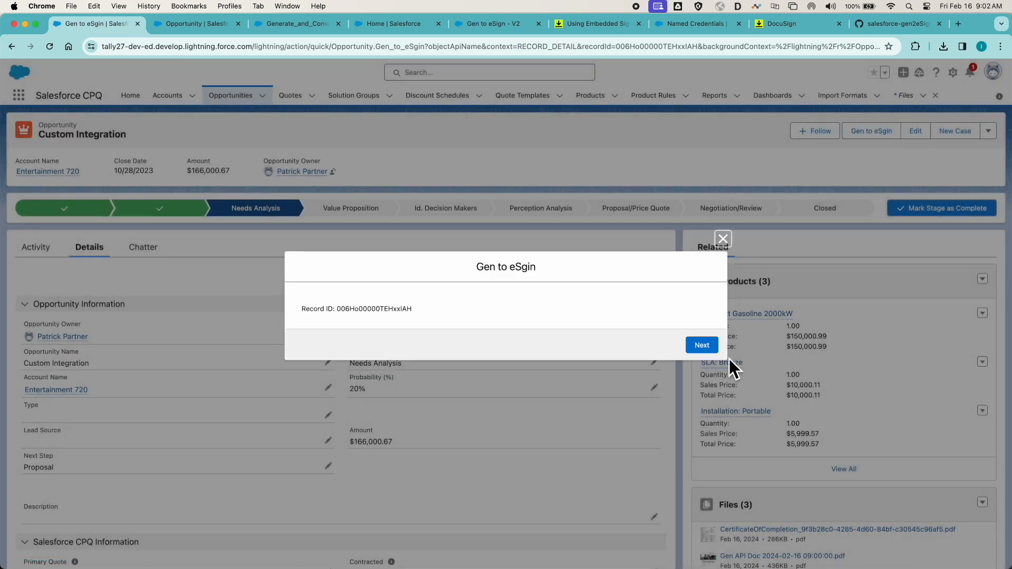
left_click(703, 347)
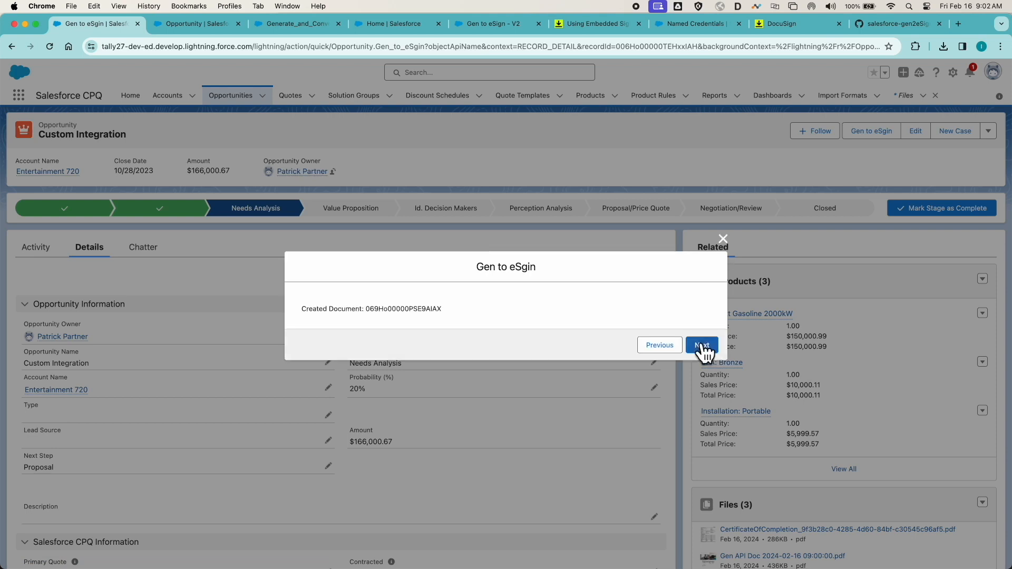
left_click(702, 346)
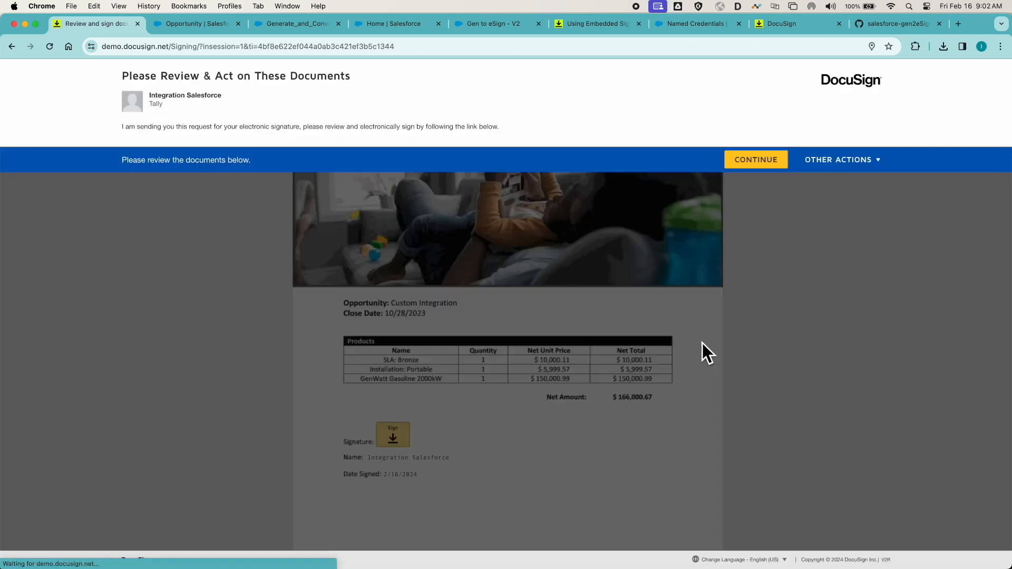
left_click(756, 160)
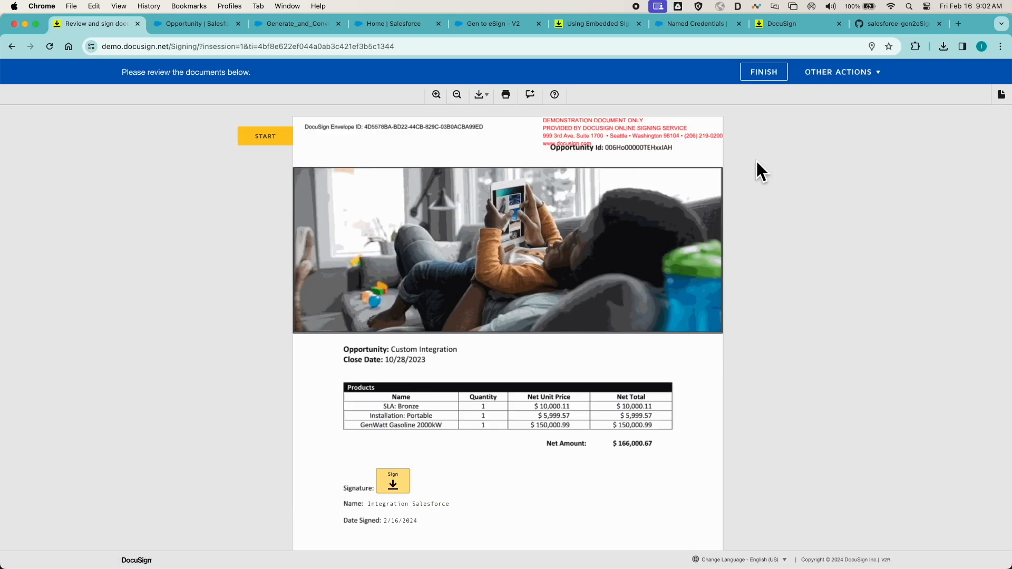